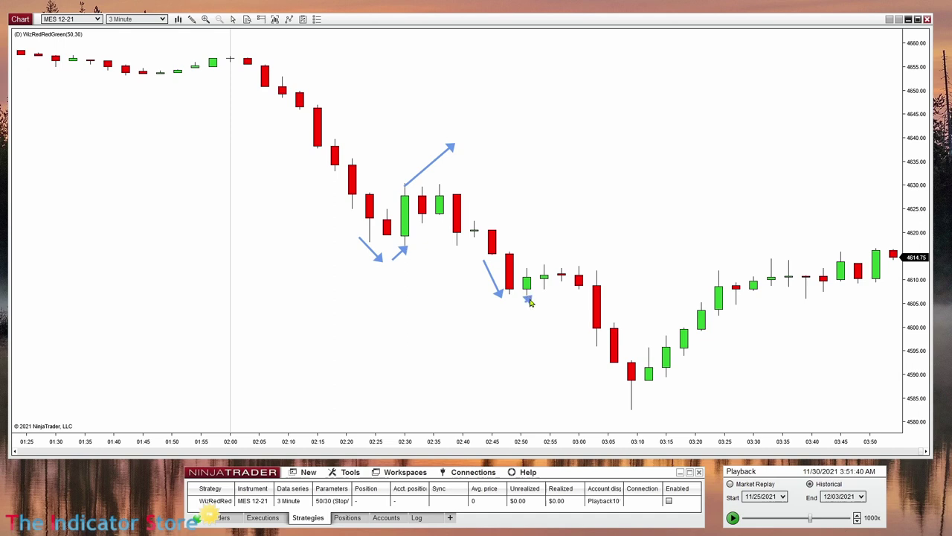
- Draw blue up-right, horizontal and downward arrows around the 02:50 and 02:30 green candles
left_click_drag(526, 268, 577, 210)
left_click_drag(486, 300, 527, 301)
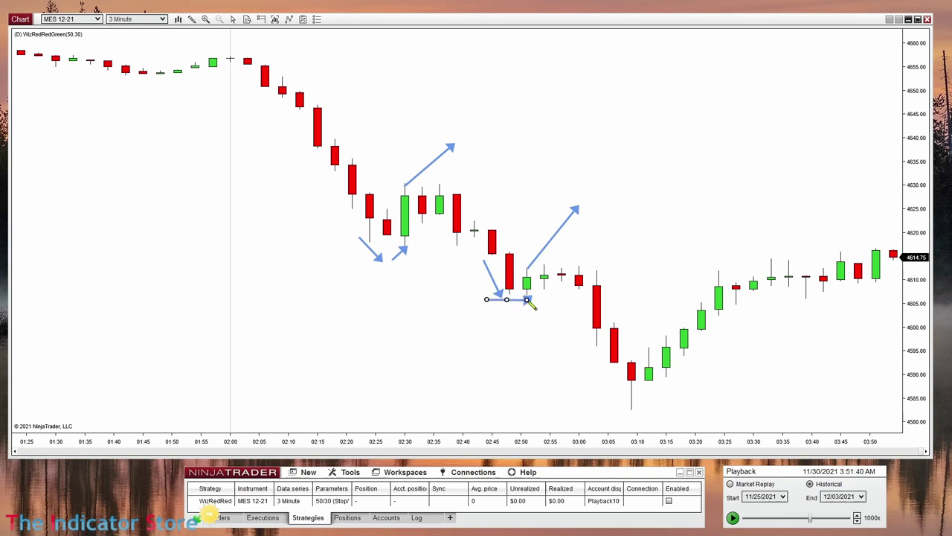
left_click(528, 303)
left_click_drag(378, 245, 421, 244)
left_click_drag(421, 186, 418, 250)
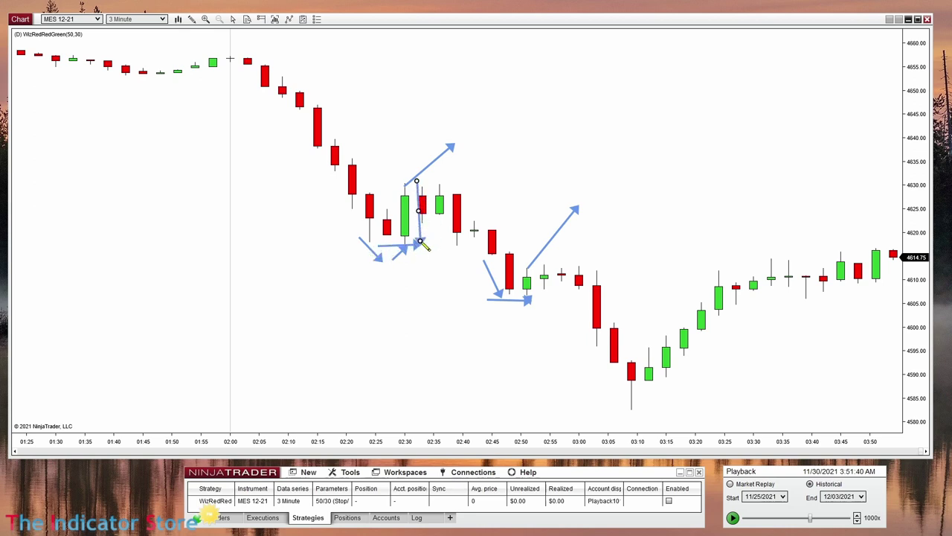
left_click_drag(534, 265, 535, 301)
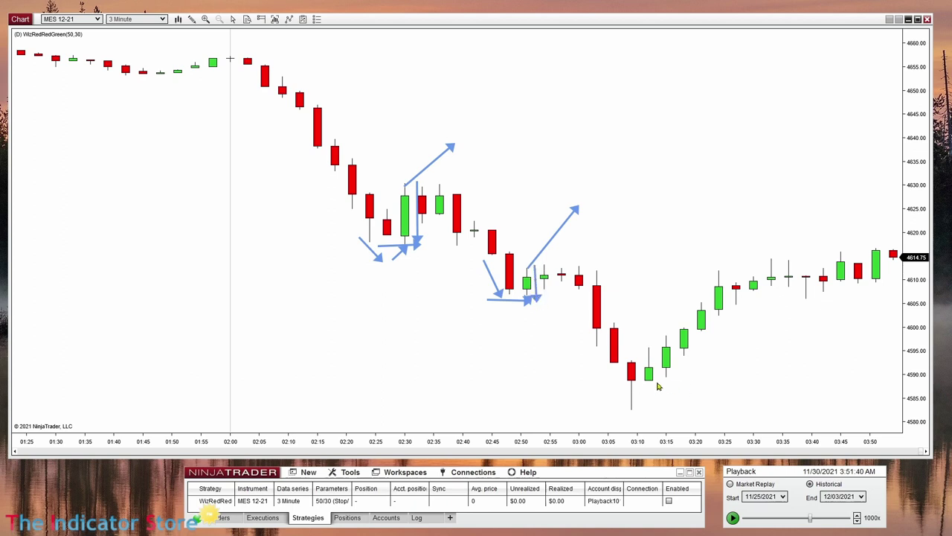
- Draw arrows around the 03:10 candles, shortening one and raising the lowest horizontal arrow
left_click_drag(608, 365, 622, 393)
left_click_drag(651, 368, 682, 318)
left_click_drag(611, 420, 681, 420)
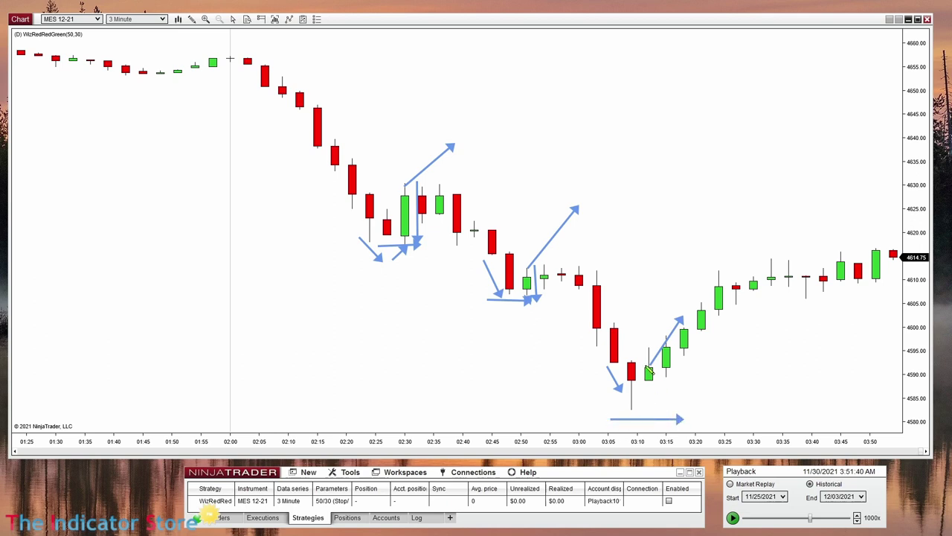
left_click_drag(644, 366, 637, 418)
left_click_drag(636, 411, 644, 381)
left_click_drag(647, 423, 646, 394)
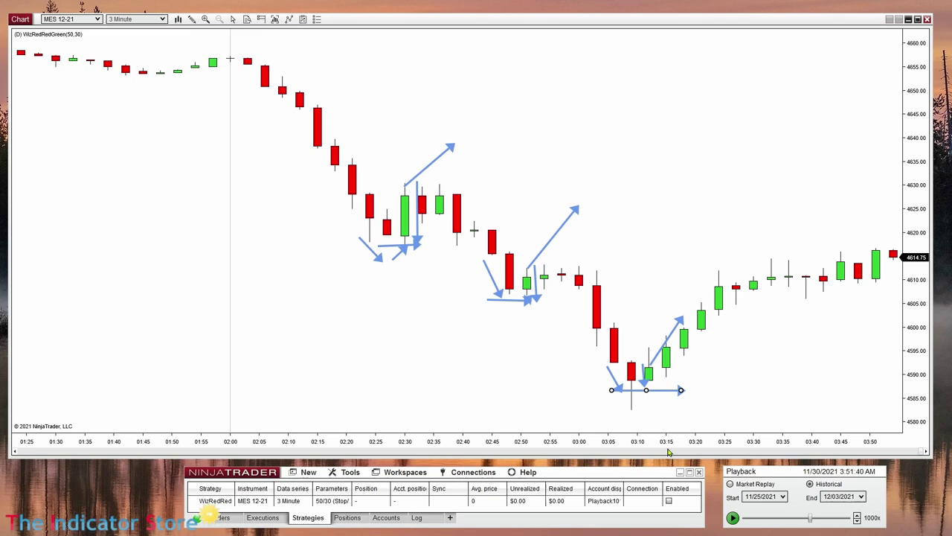
left_click(191, 19)
- Remove all drawing objects from the chart
scroll(102, 286, "down", 5)
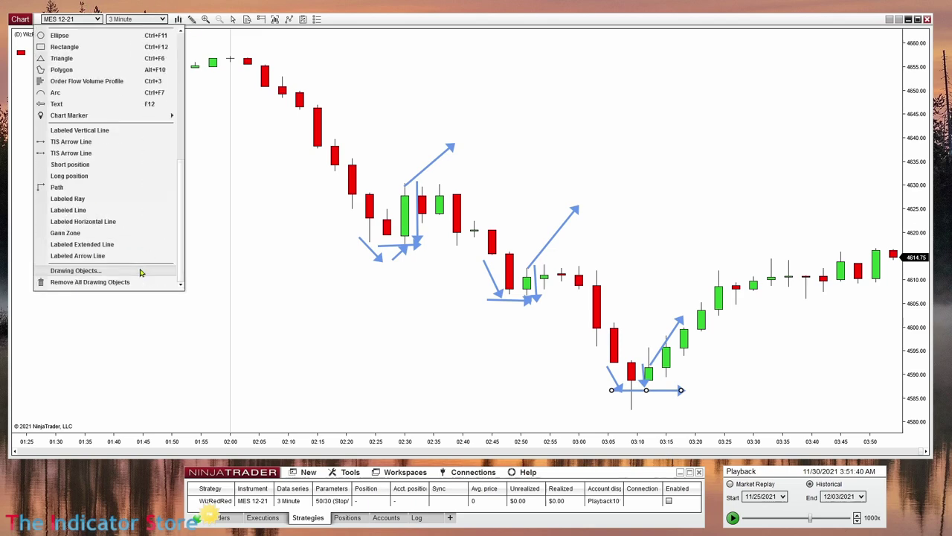
left_click(117, 282)
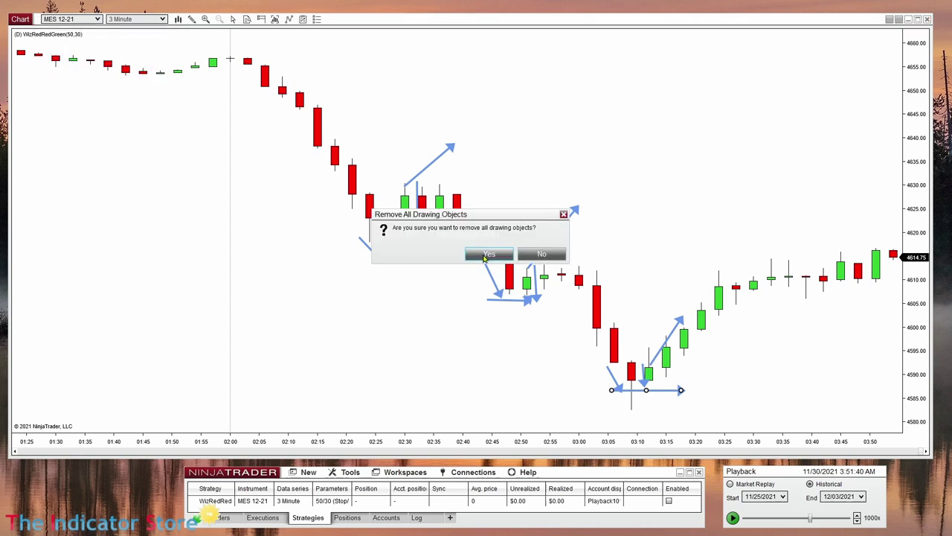
left_click(488, 255)
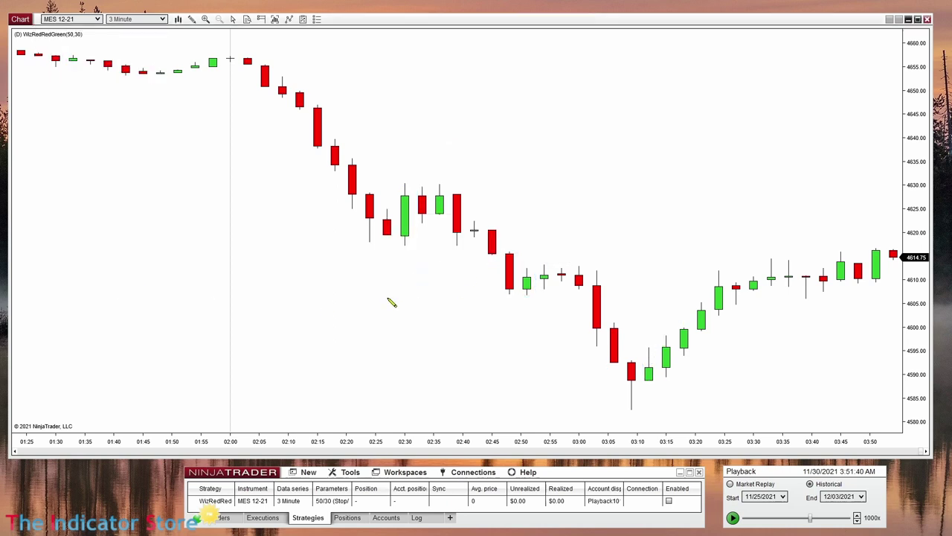
- Draw up arrows under and left-pointing arrows beside the 02:30, 02:50 and 03:10 green candles
left_click_drag(403, 305, 406, 257)
left_click_drag(528, 358, 524, 304)
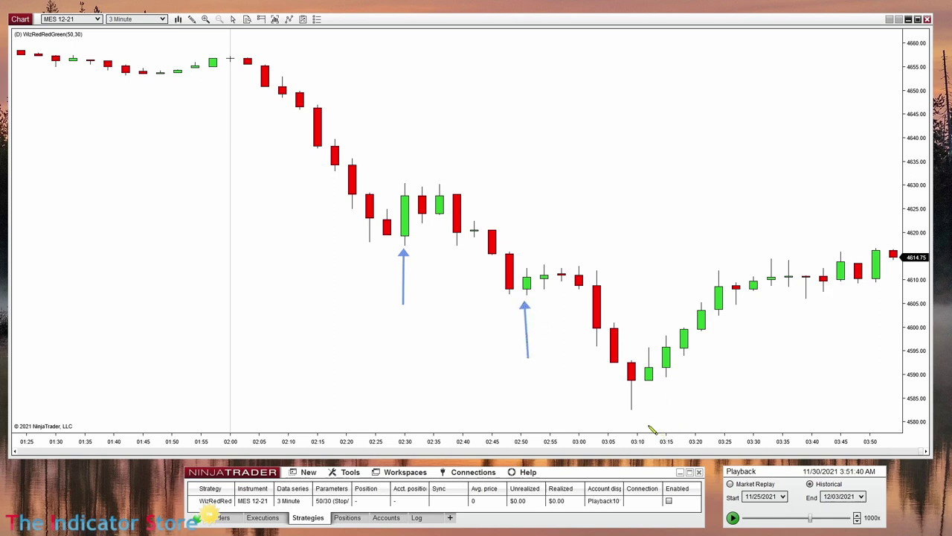
left_click_drag(650, 428, 649, 399)
left_click_drag(662, 385, 643, 385)
left_click_drag(522, 298, 511, 299)
left_click_drag(406, 250, 369, 250)
- Reposition the up and left arrows so they sit beside the 02:30, 02:50 and 03:10 candles
left_click(648, 384)
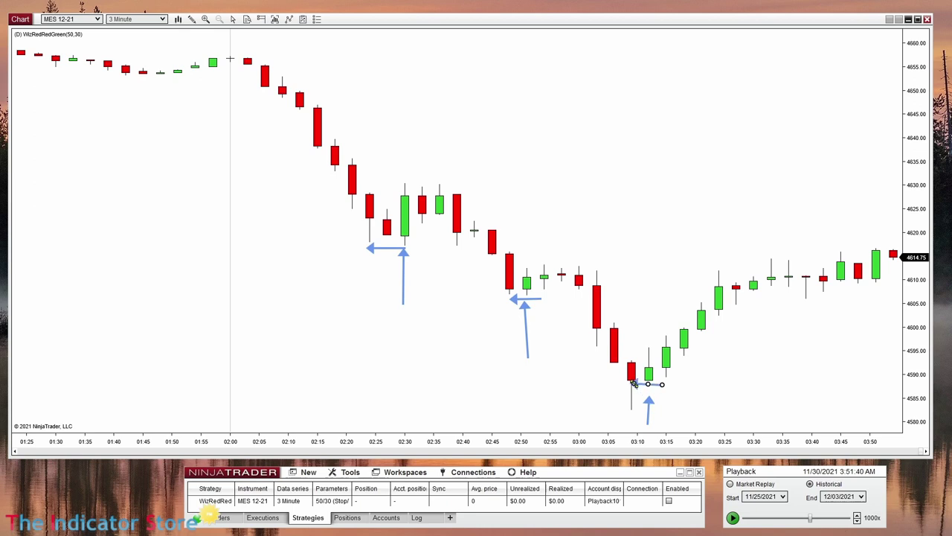
left_click_drag(648, 384, 650, 414)
left_click_drag(527, 329, 522, 328)
left_click(526, 300)
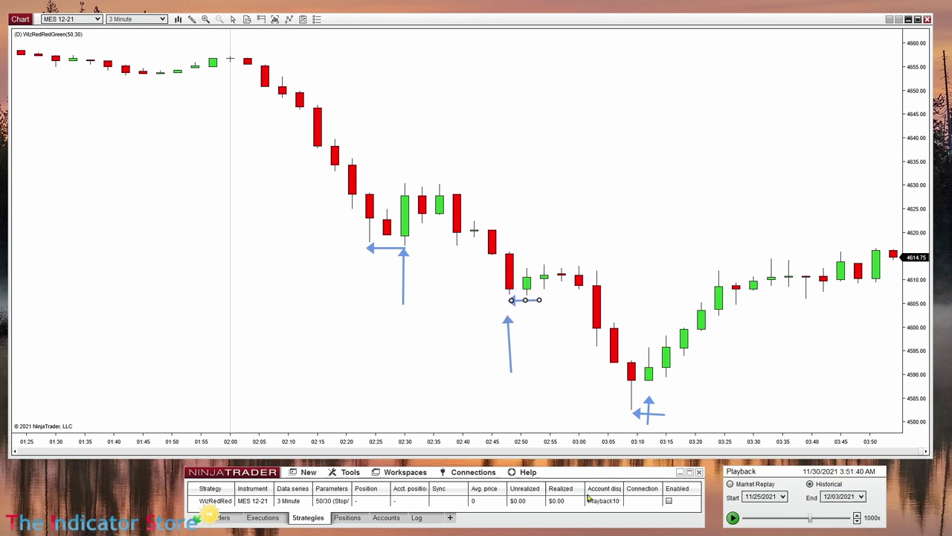
left_click_drag(404, 279, 404, 312)
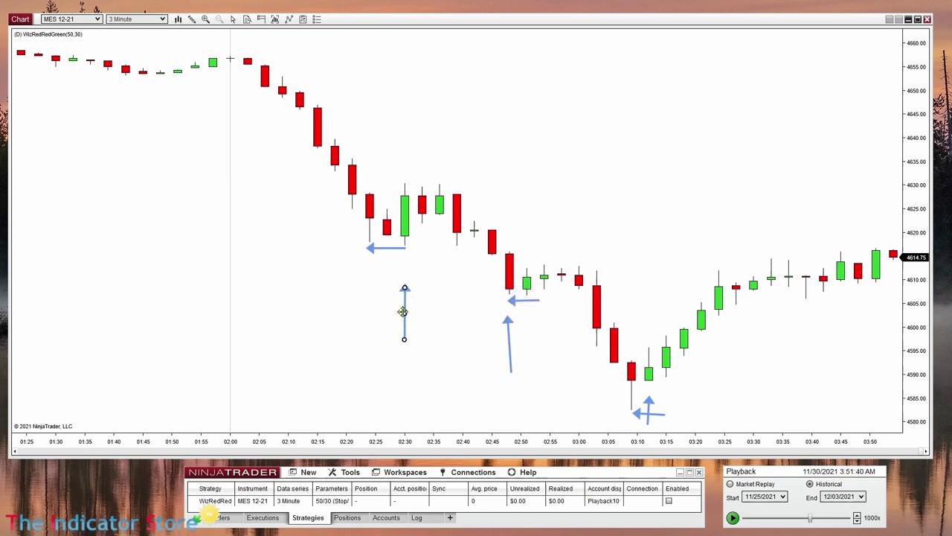
left_click(388, 248)
left_click_drag(388, 249, 408, 240)
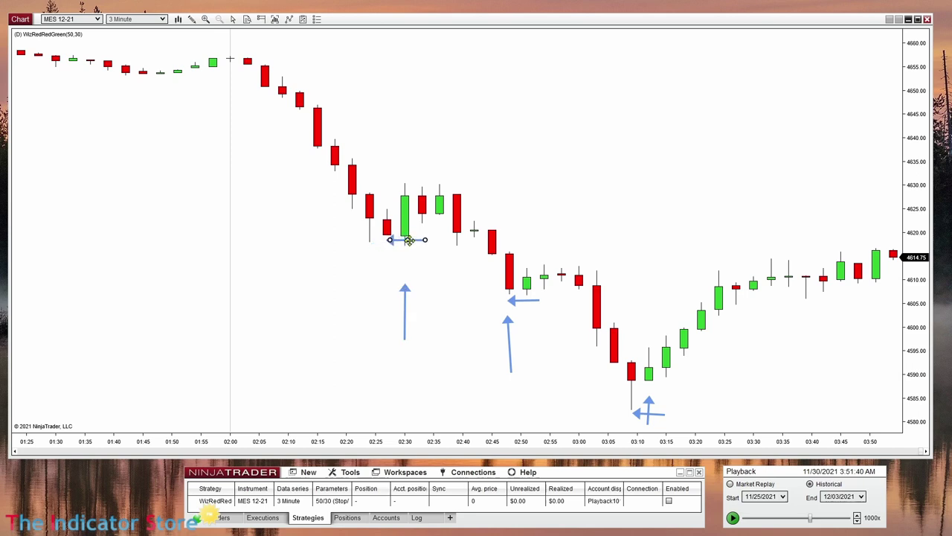
left_click_drag(403, 319, 403, 294)
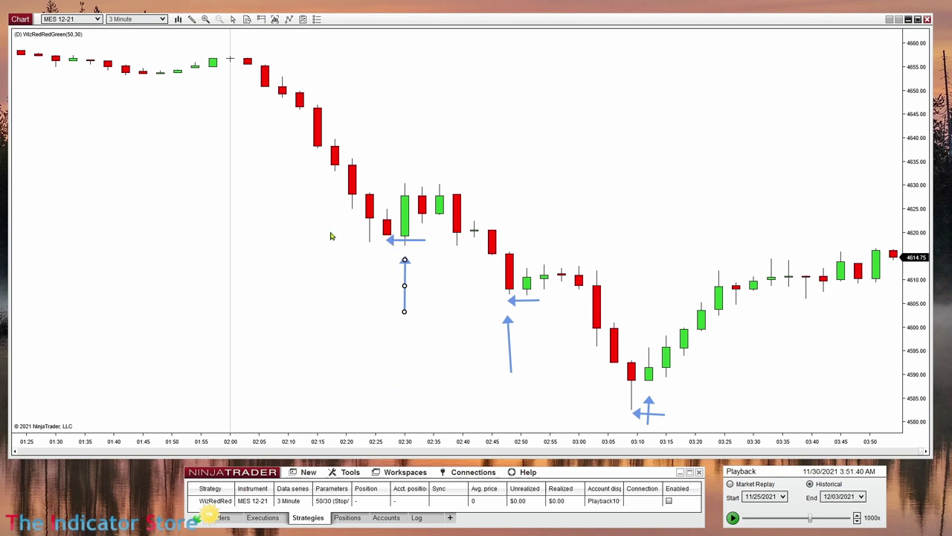
- Lengthen the left-pointing arrows at 02:30, 02:50 and 03:10 further leftward
left_click(407, 240)
mouse_move(388, 239)
left_mouse_down()
mouse_move(355, 239)
mouse_move(401, 252)
left_mouse_up()
left_click(528, 300)
mouse_move(510, 301)
left_mouse_down()
mouse_move(471, 301)
mouse_move(511, 302)
left_mouse_up()
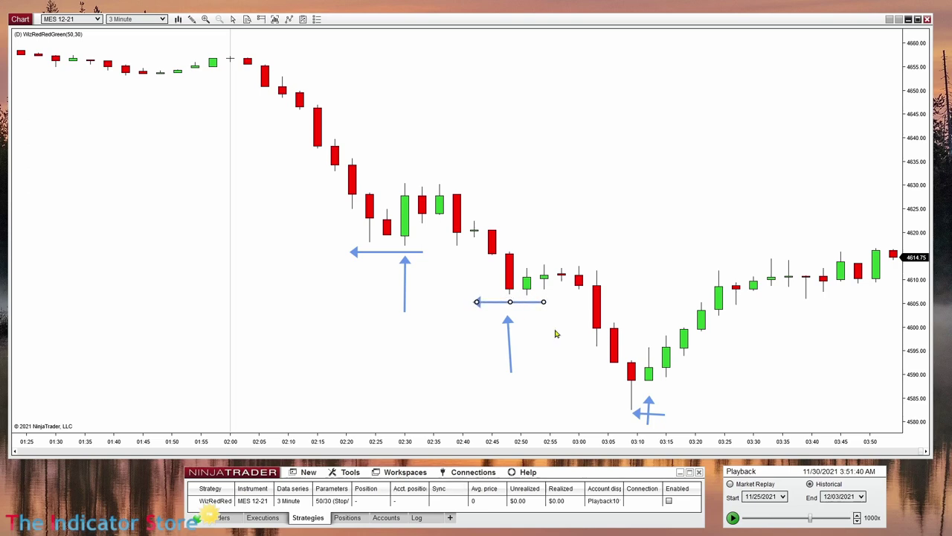
left_click(646, 414)
mouse_move(634, 414)
left_mouse_down()
mouse_move(610, 414)
mouse_move(622, 413)
left_mouse_up()
- Draw up-right arrows and short down arrows from the 02:30 and 02:50 green candles
left_click(435, 255)
left_click_drag(412, 192, 442, 146)
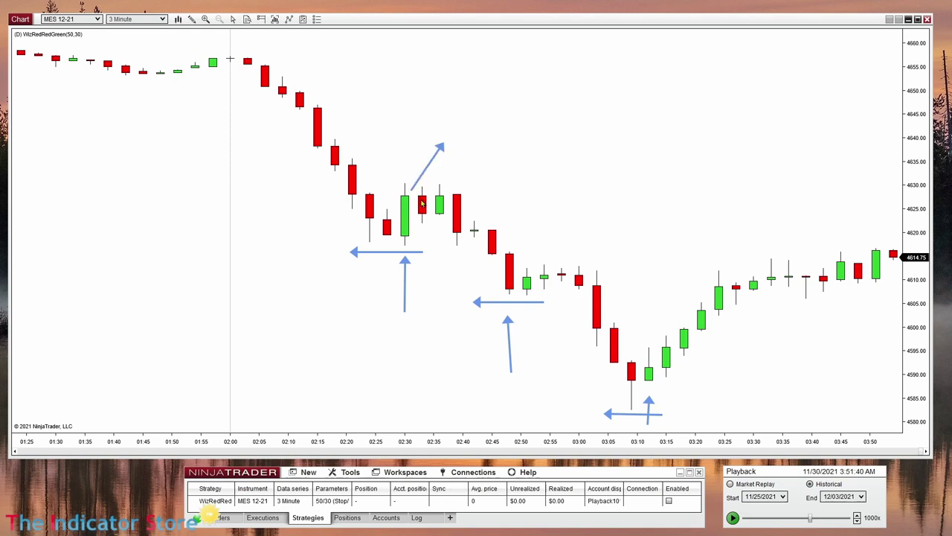
left_click_drag(411, 192, 415, 254)
left_click_drag(532, 276, 575, 245)
left_click_drag(533, 275, 537, 300)
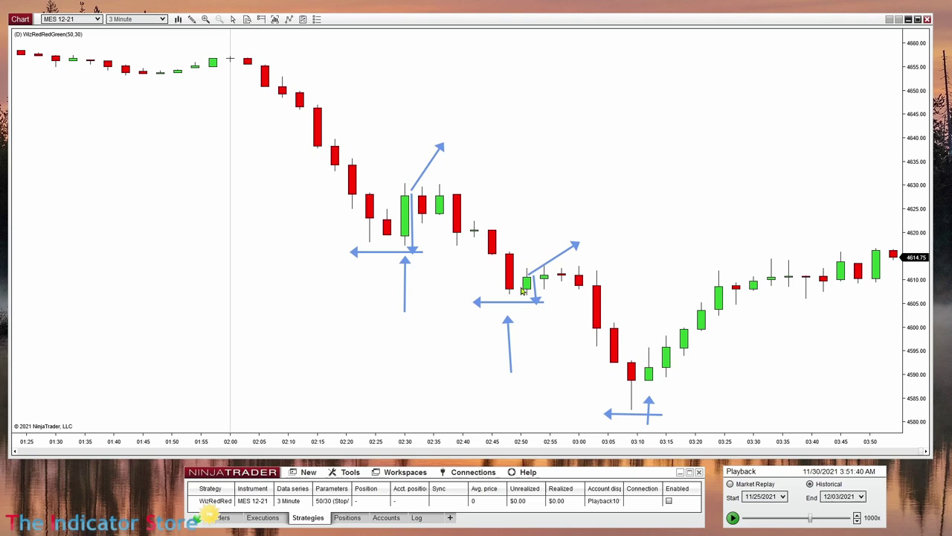
left_click(304, 473)
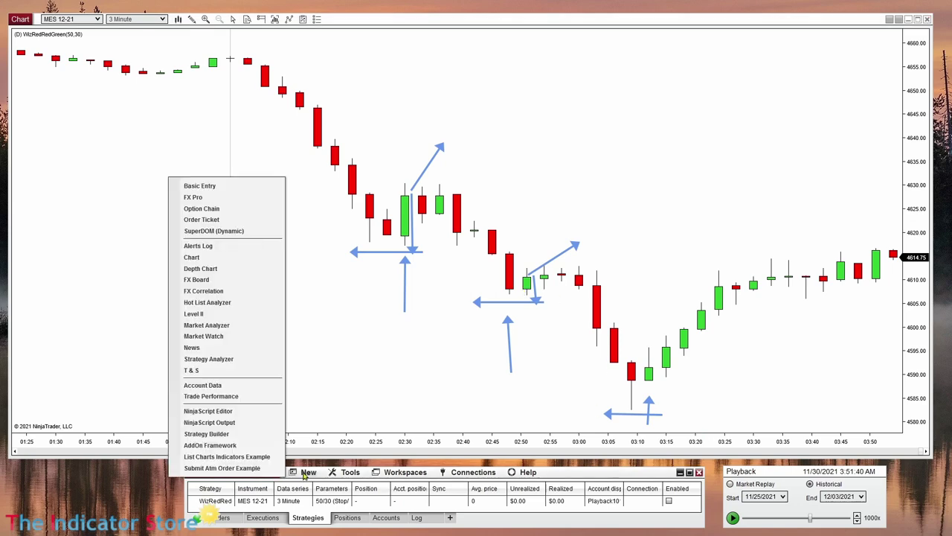
- Open WizRedRedGreen in the Strategy Builder and advance past General, Default Properties and Additional Data
left_click(220, 436)
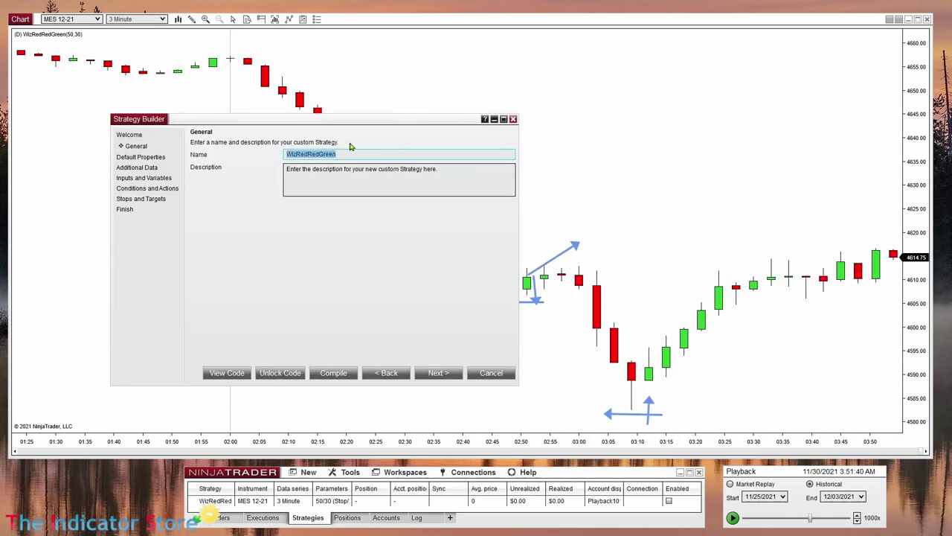
left_click(350, 153)
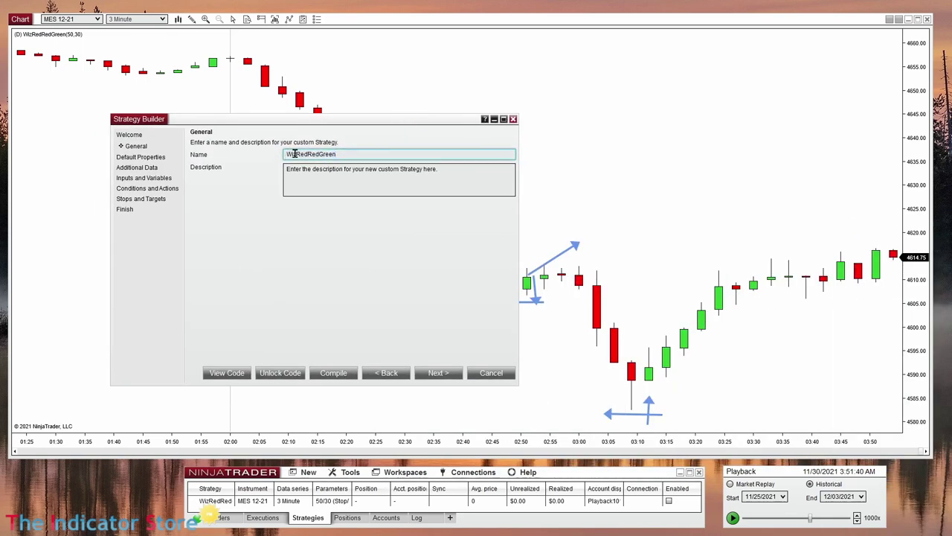
left_click_drag(295, 153, 319, 153)
left_click_drag(341, 119, 320, 195)
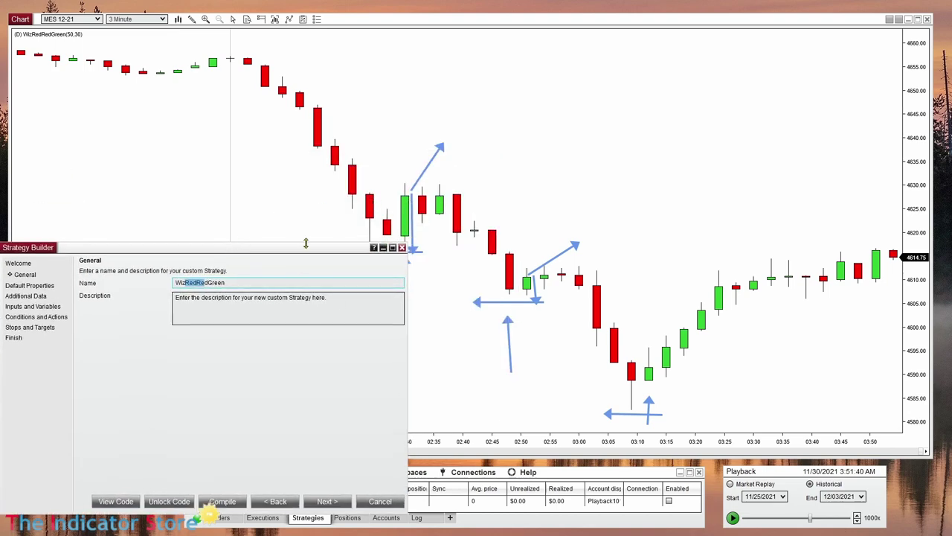
left_click_drag(307, 253, 331, 79)
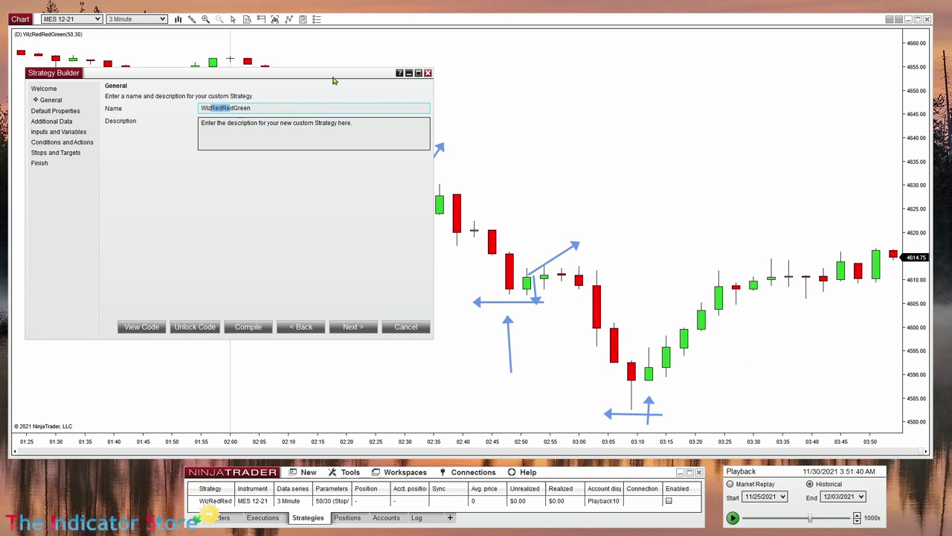
left_click(354, 328)
left_click(354, 328)
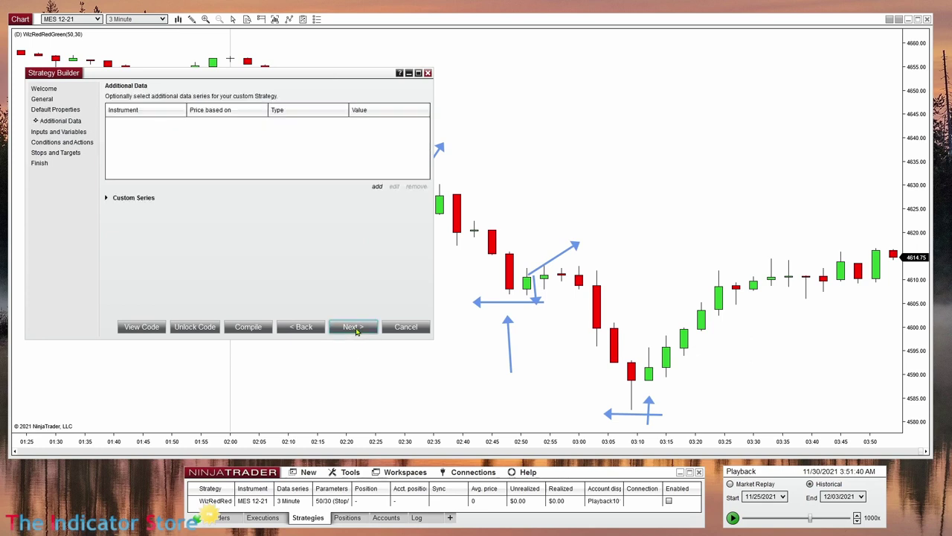
left_click(354, 328)
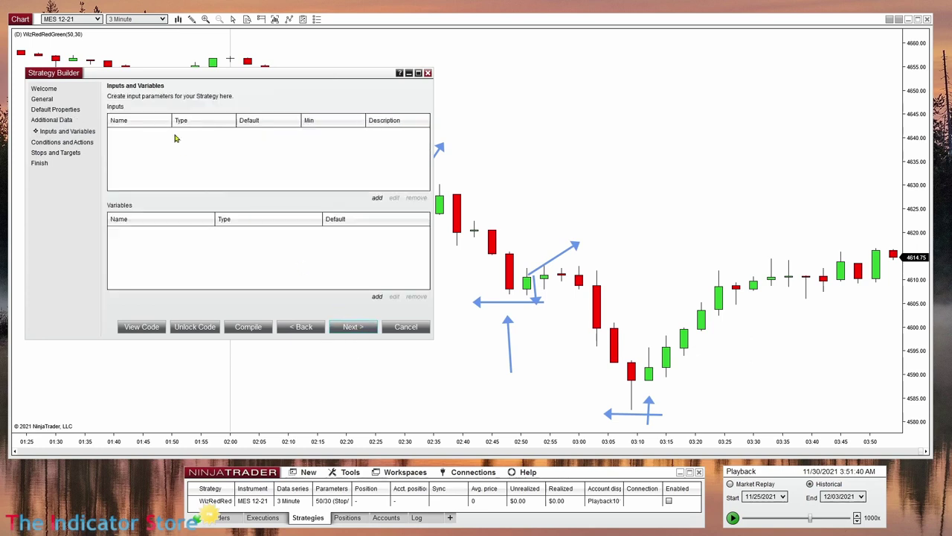
left_click_drag(223, 77, 276, 124)
- Add a Target input parameter with default value 30
left_click(430, 245)
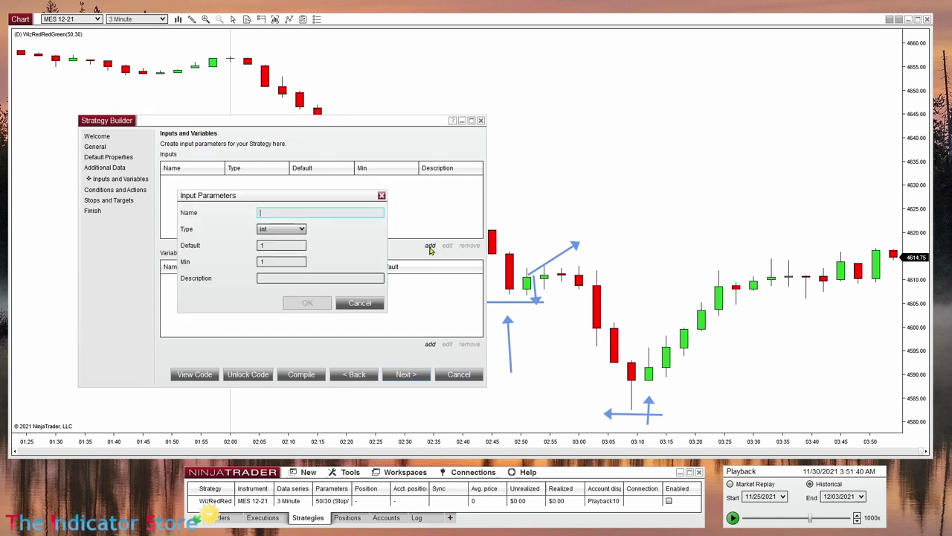
type("Targe")
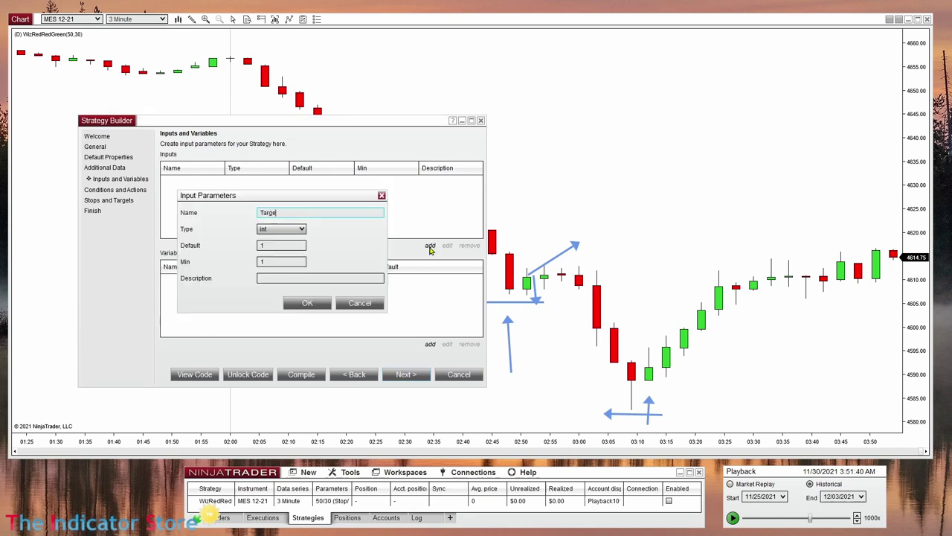
type("t")
left_click(274, 245)
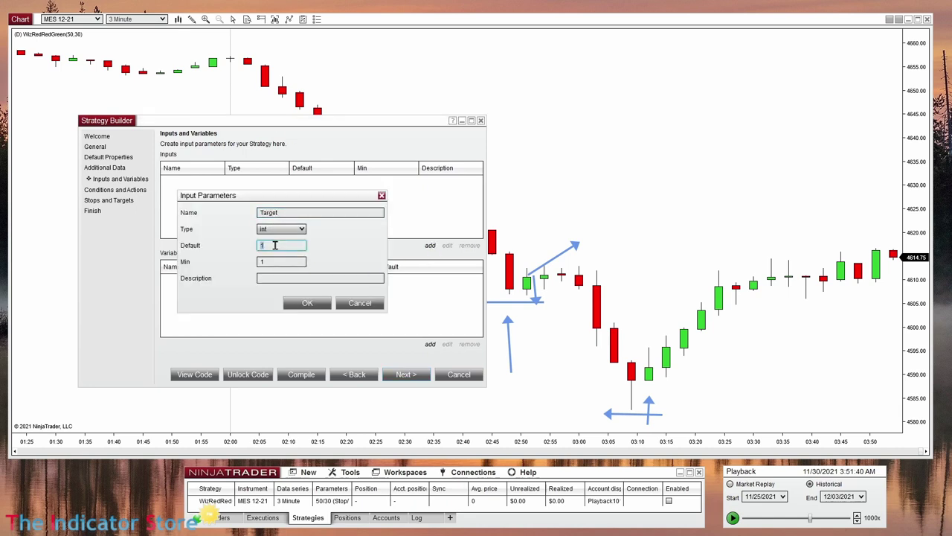
type("30")
left_click(312, 308)
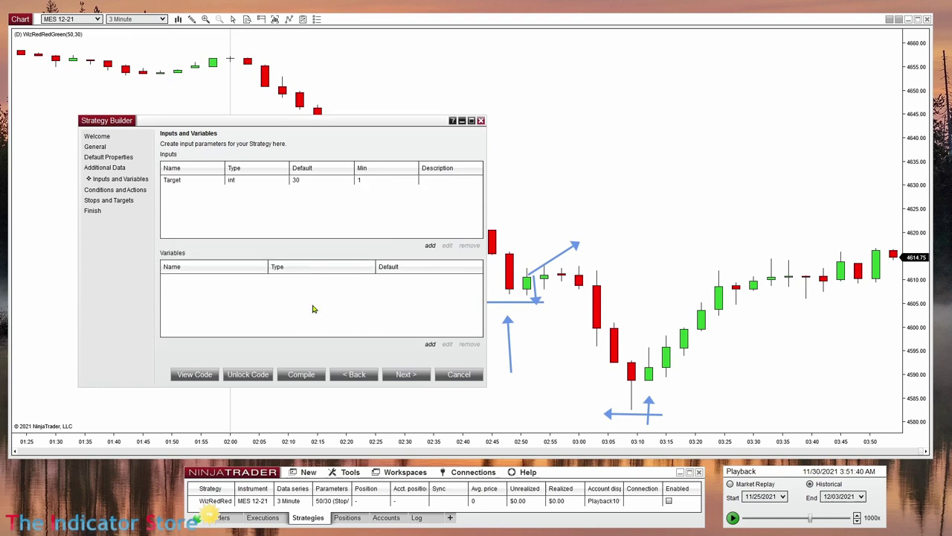
- Add a Stop integer input with default 50 and minimum 1
left_click(430, 247)
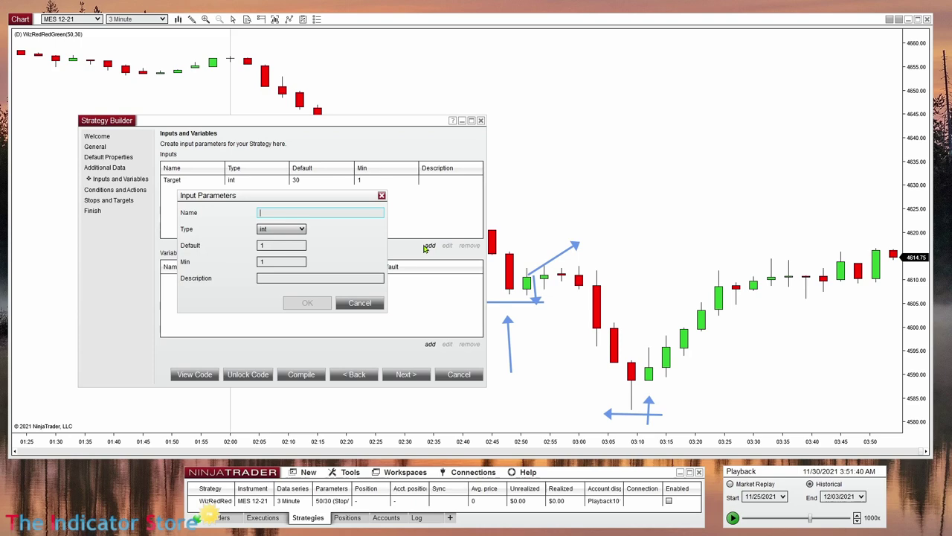
type("Stop")
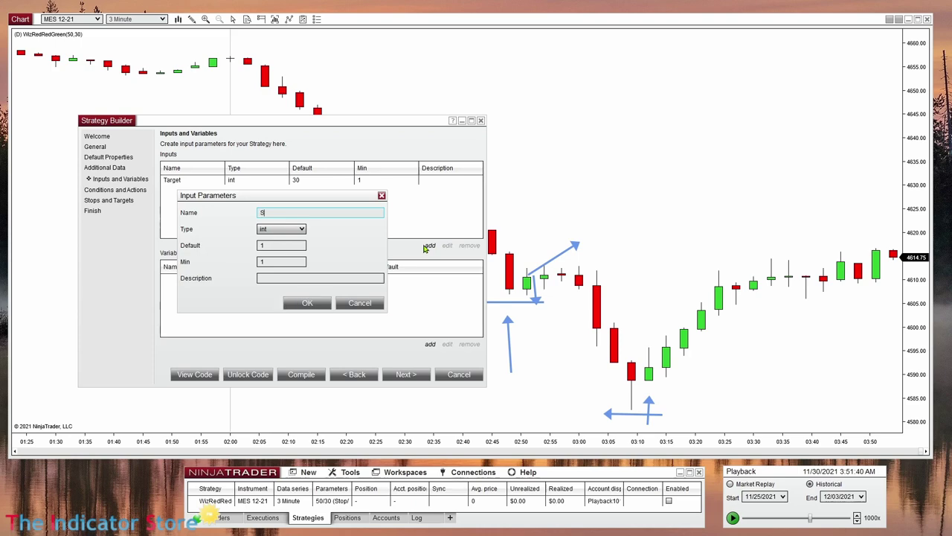
left_click(276, 248)
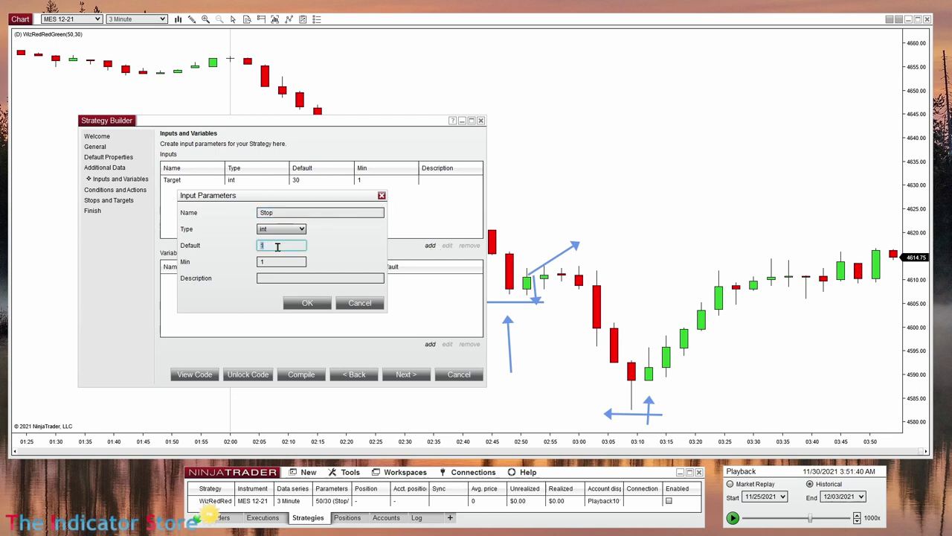
type("50")
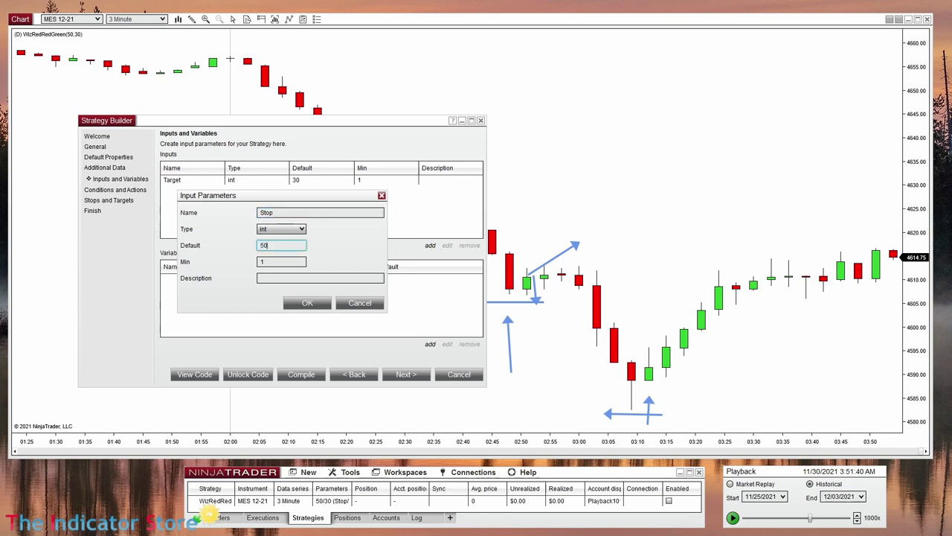
left_click(317, 304)
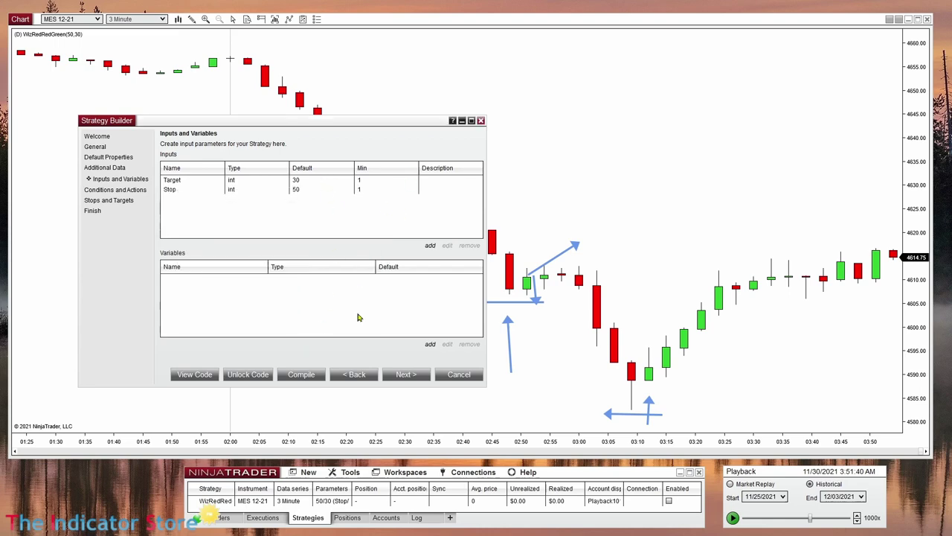
left_click(406, 374)
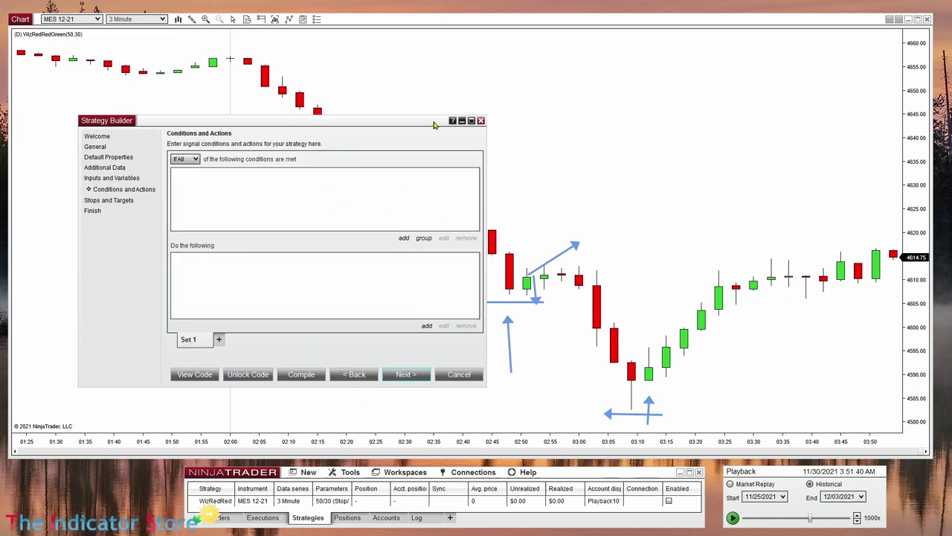
- Add the condition Close[0] > Open[0] to Set 1
left_click_drag(434, 125, 311, 221)
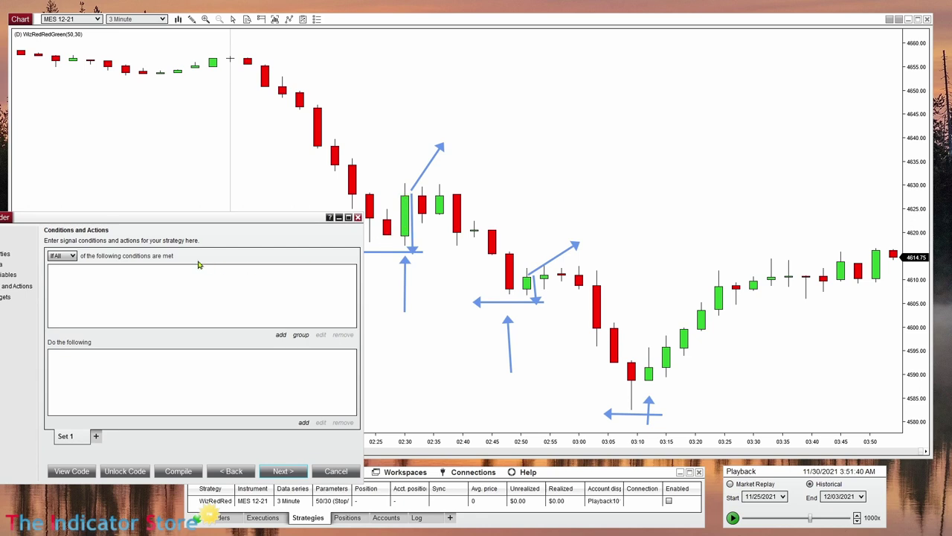
left_click(279, 335)
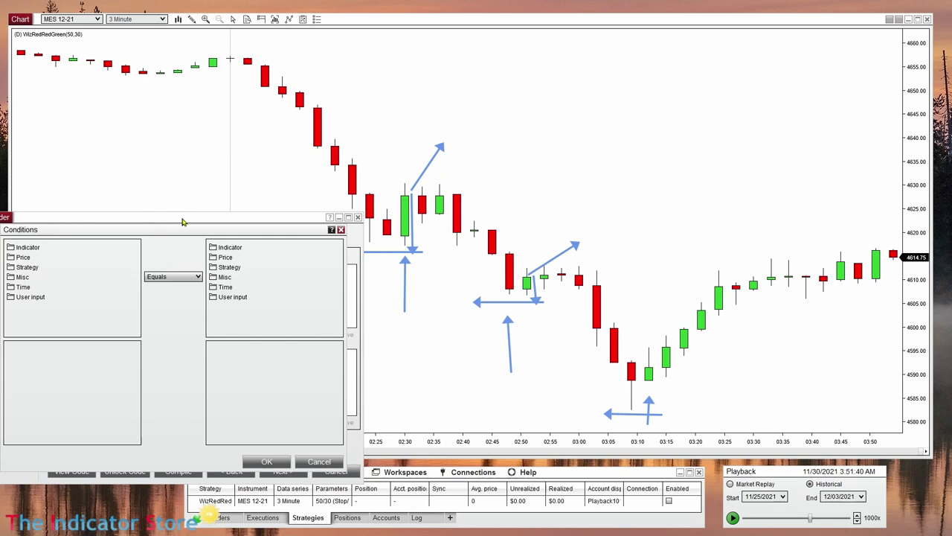
left_click_drag(183, 222, 207, 254)
left_click(59, 259)
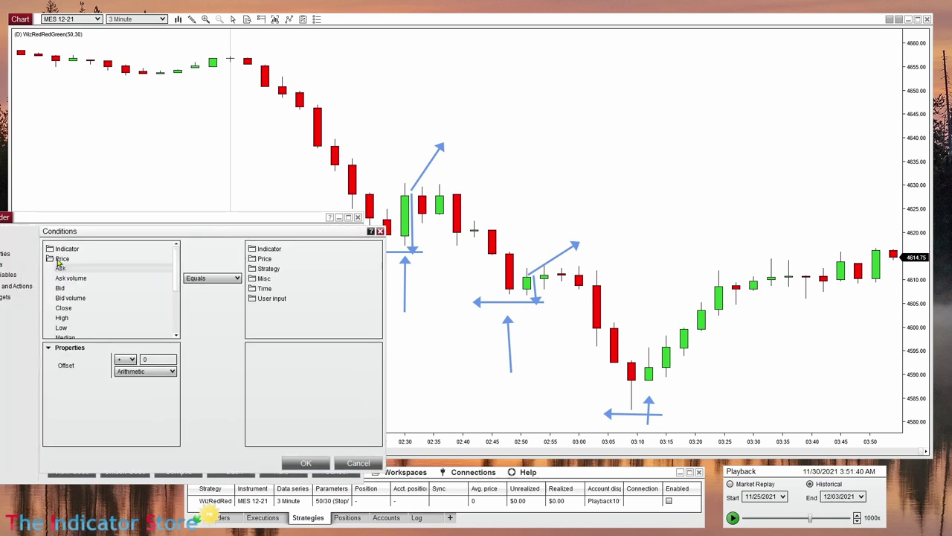
left_click(64, 308)
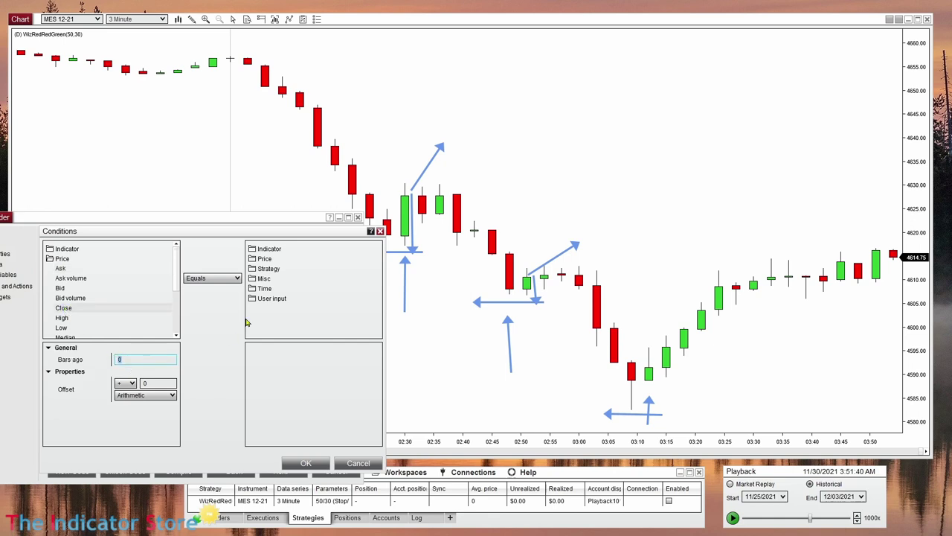
left_click(212, 278)
left_click(217, 321)
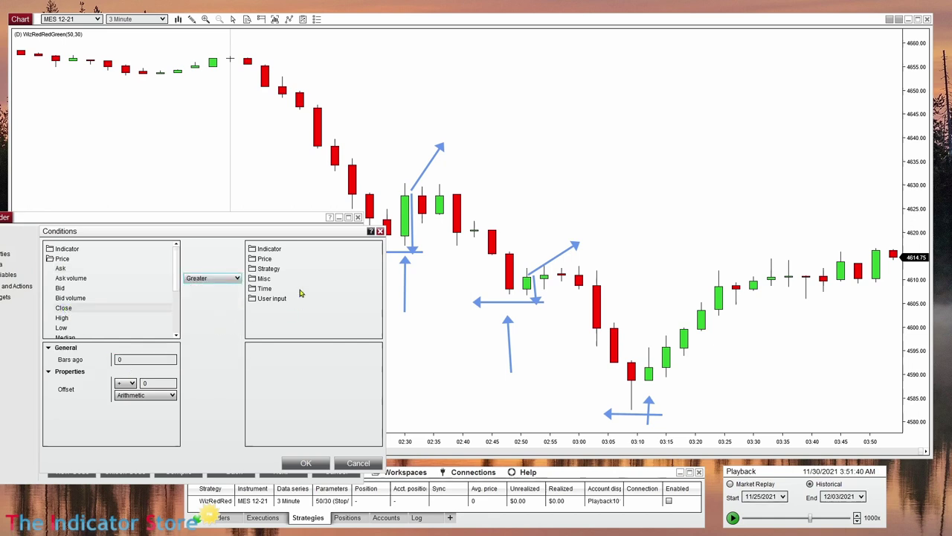
left_click(265, 258)
scroll(282, 327, "down", 2)
left_click(268, 300)
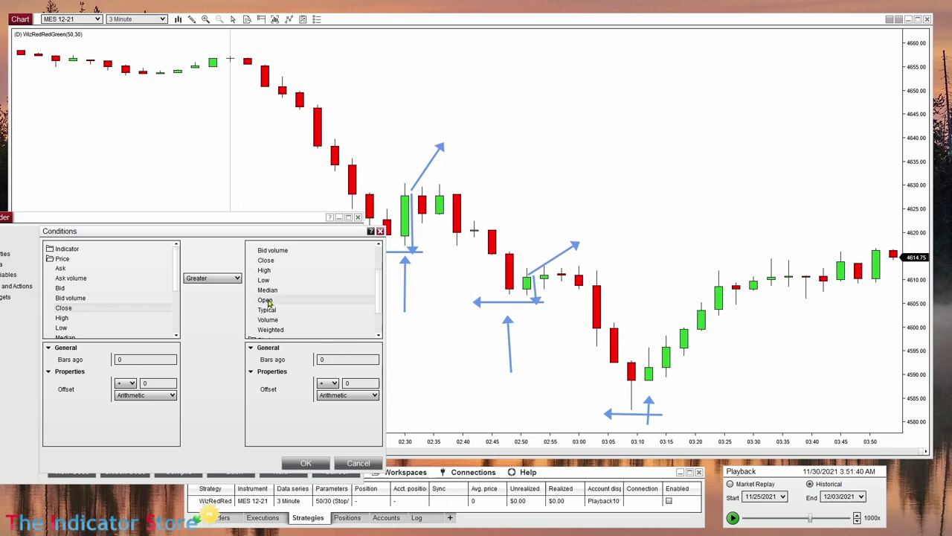
left_click(306, 463)
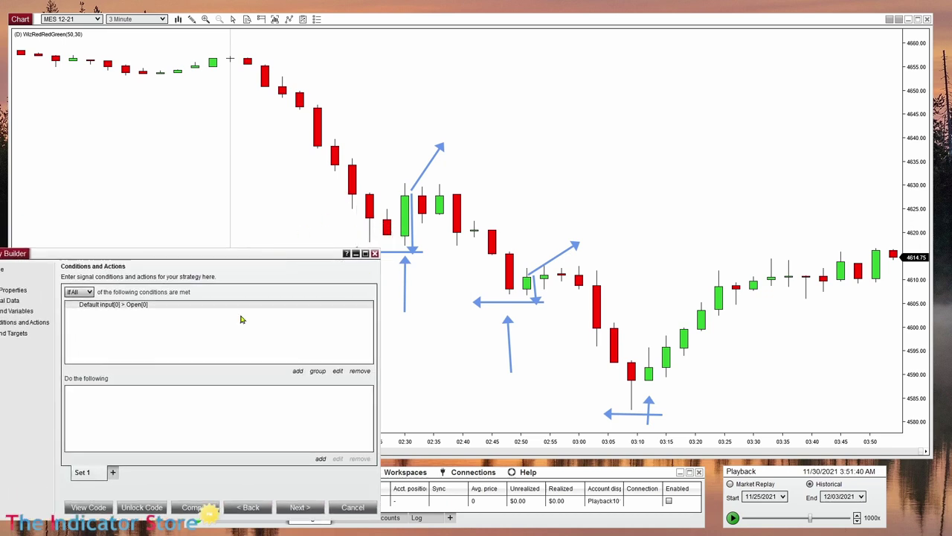
- Copy the first condition and paste it twice
right_click(111, 311)
left_click(94, 320)
right_click(123, 335)
left_click(96, 352)
right_click(102, 332)
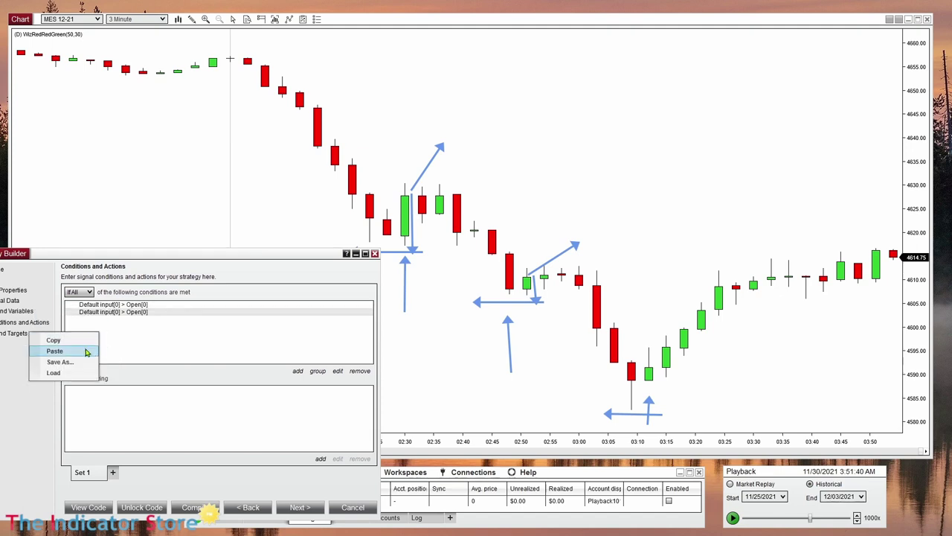
left_click(87, 352)
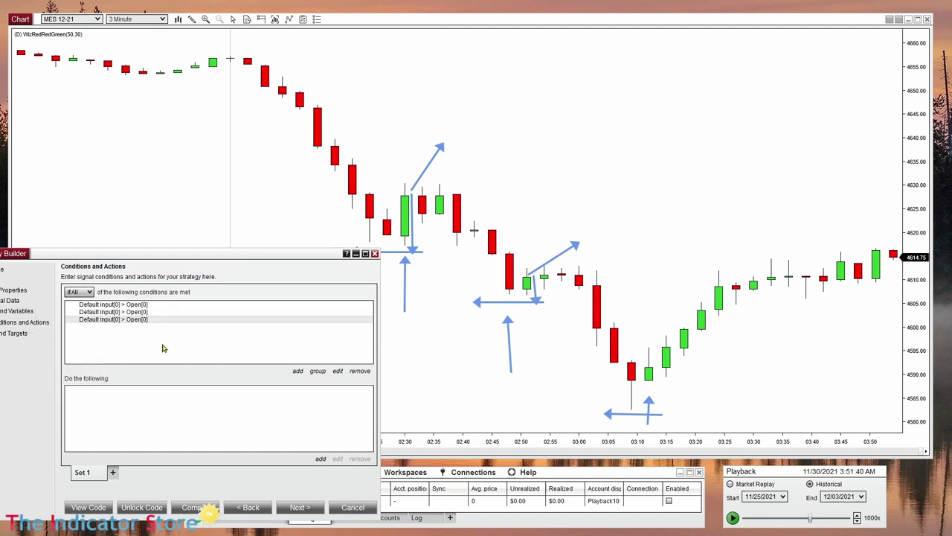
- Change the second condition to Close[1] < Open[1]
double_click(134, 315)
double_click(96, 393)
type("1")
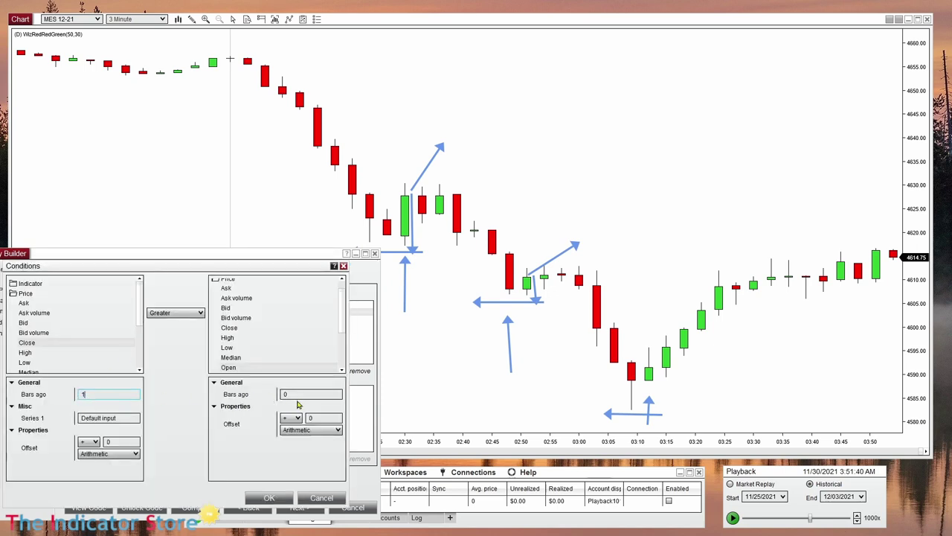
double_click(297, 394)
type("1")
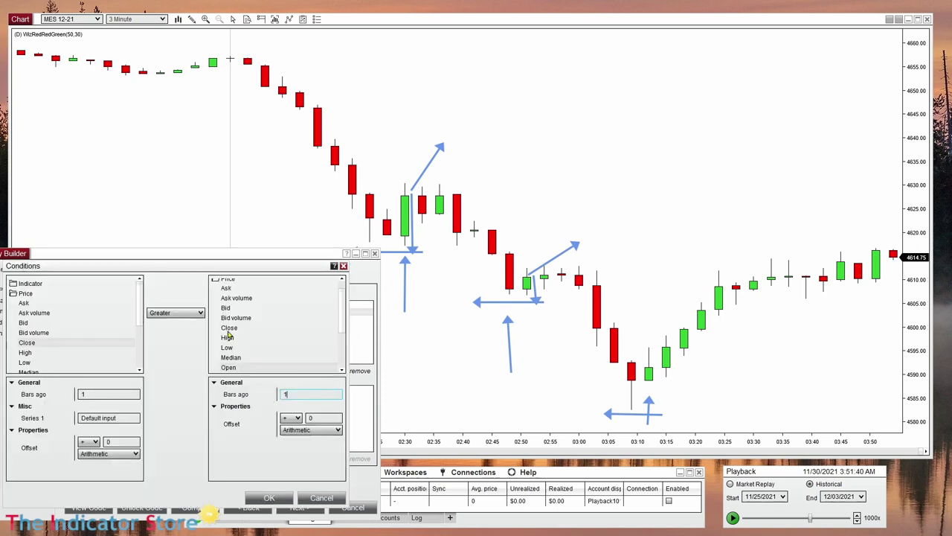
left_click(177, 313)
left_click(176, 375)
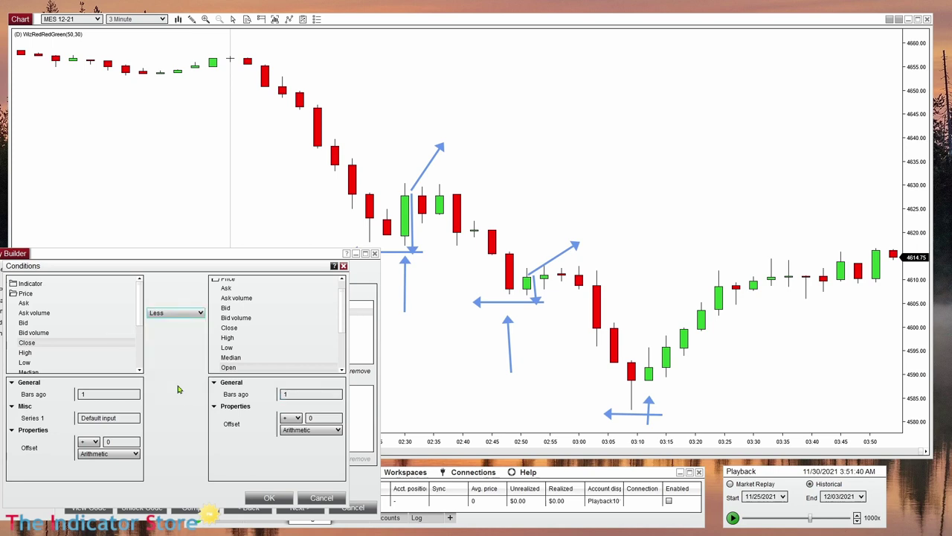
left_click(268, 497)
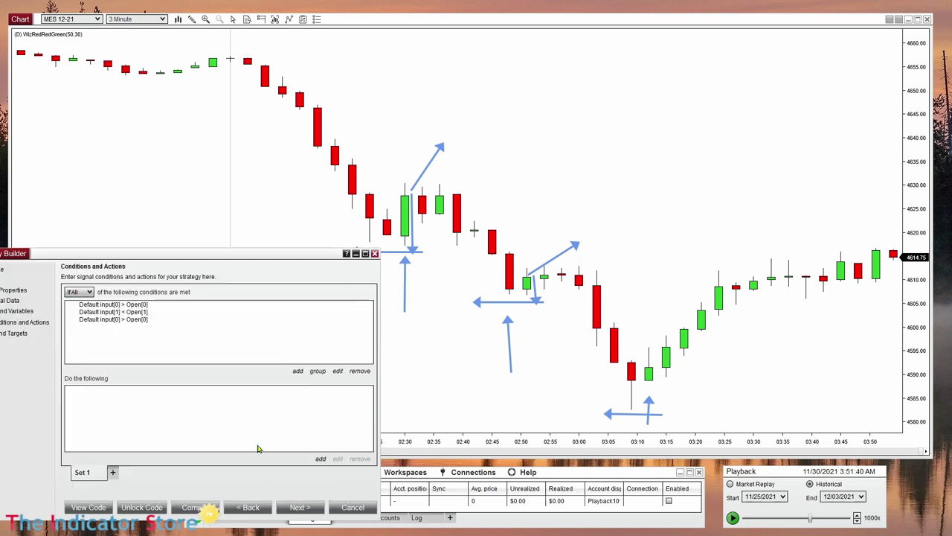
- Change the third condition to Close[2] < Open[2]
double_click(129, 322)
type("2")
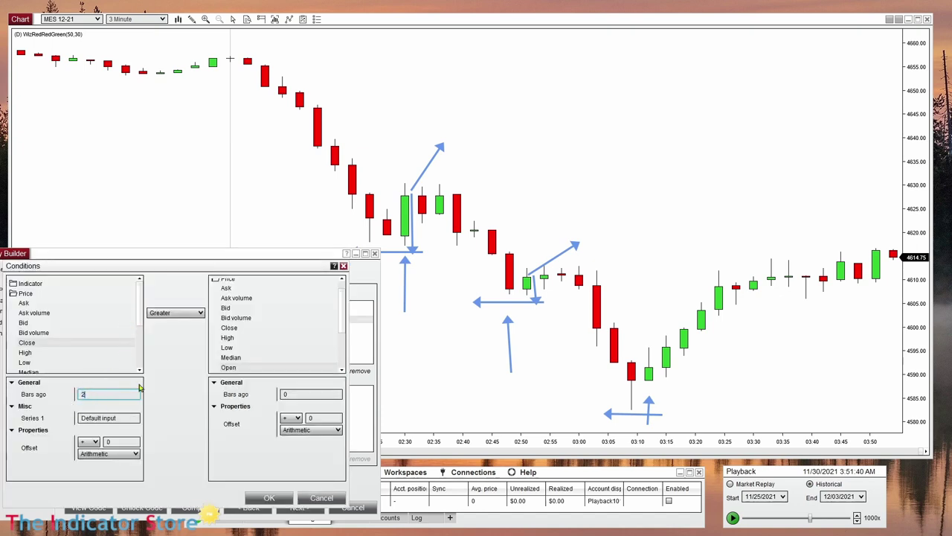
left_click(176, 312)
left_click(169, 377)
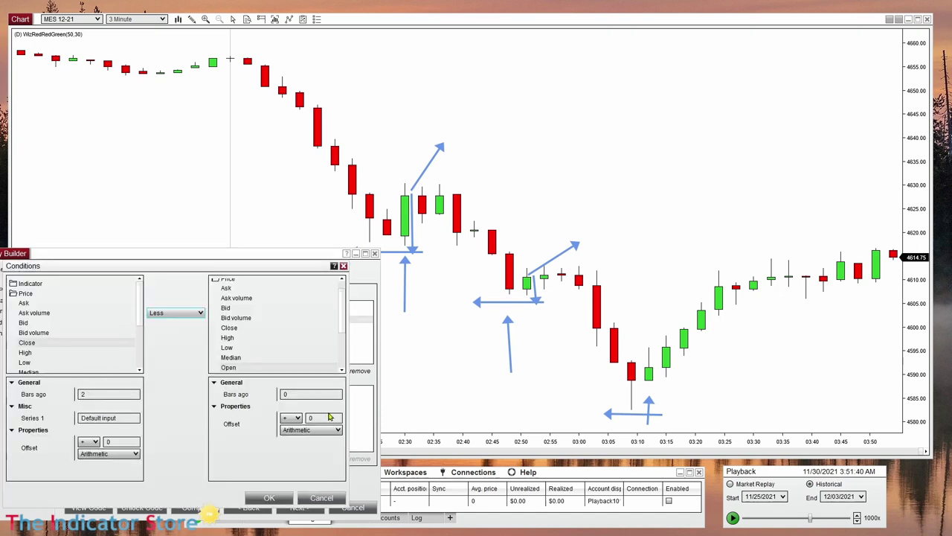
double_click(301, 394)
type("2")
left_click(271, 497)
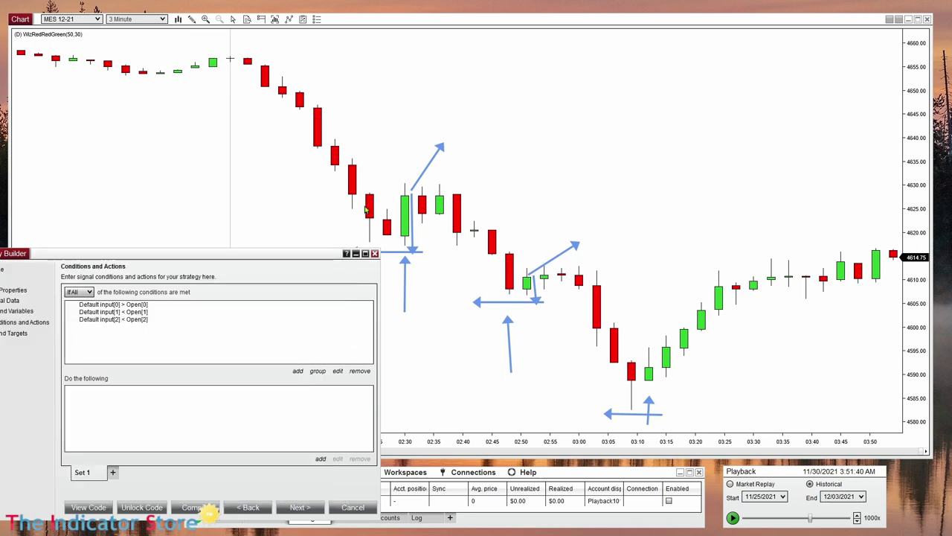
- Add an Enter long position action at the default quantity to Set 1
left_click(320, 458)
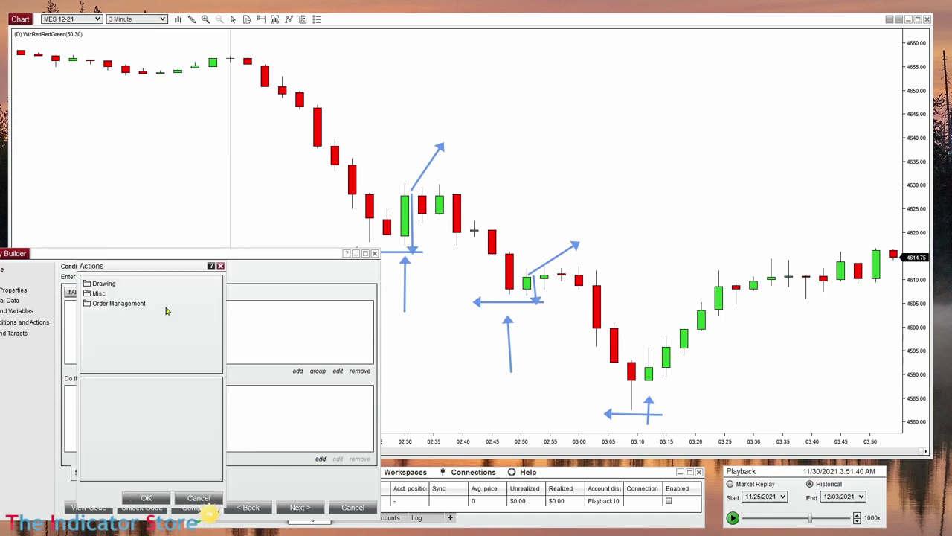
double_click(110, 304)
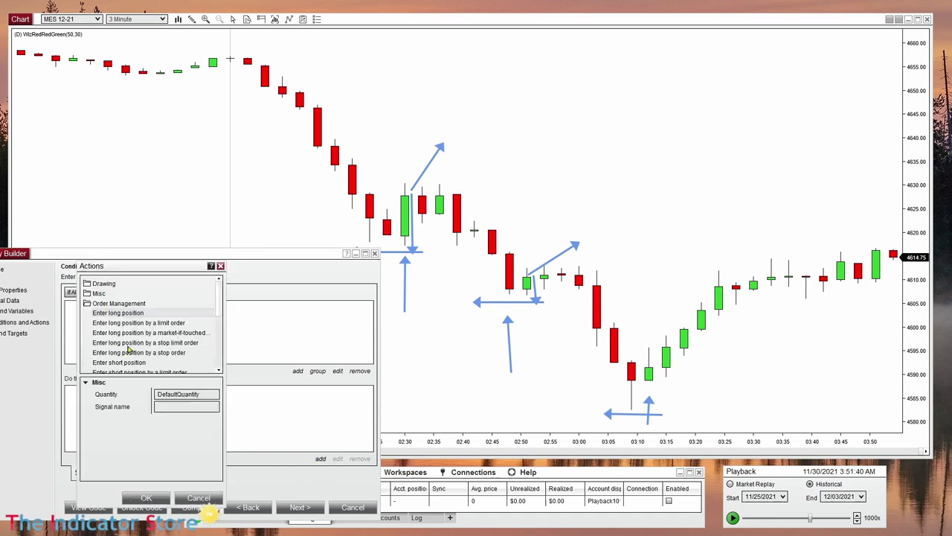
left_click(158, 500)
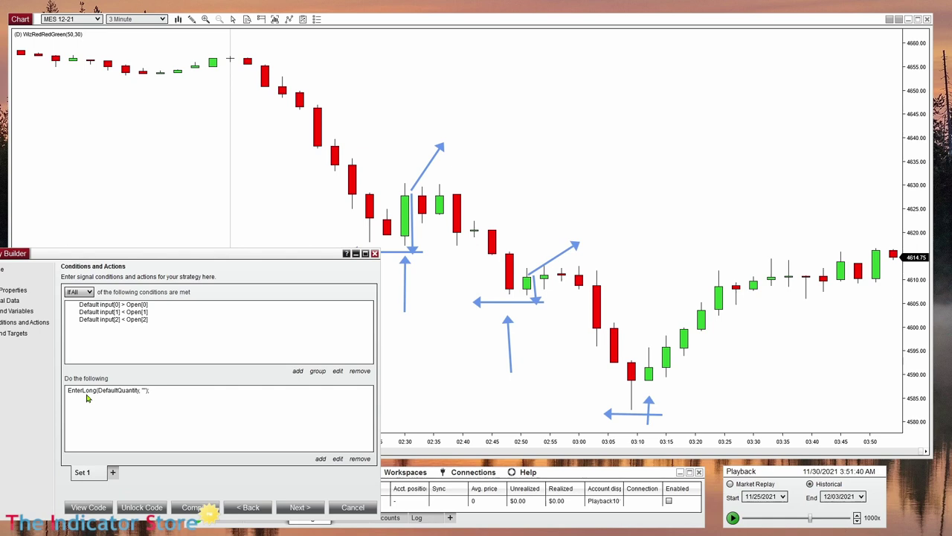
left_click(310, 511)
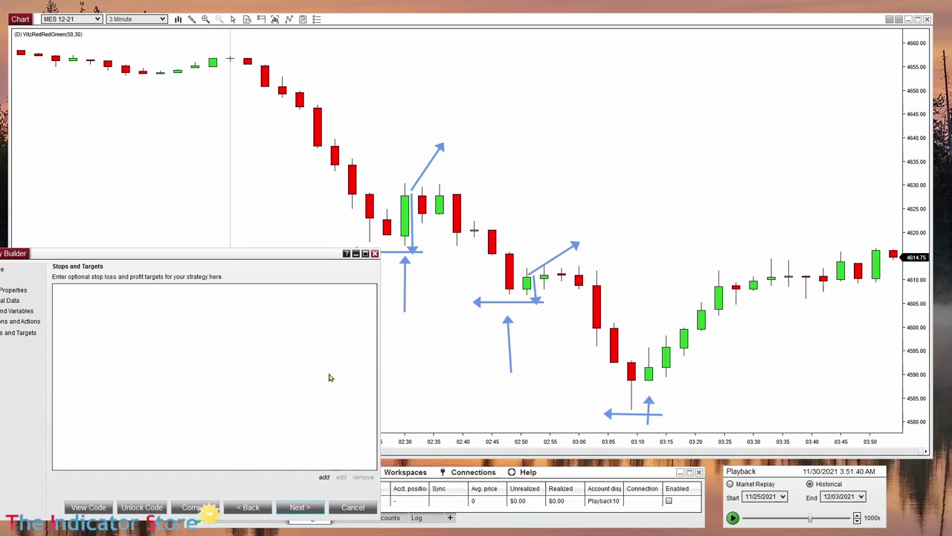
- Add a profit target in Ticks mode whose value is the Target user input
left_click(324, 478)
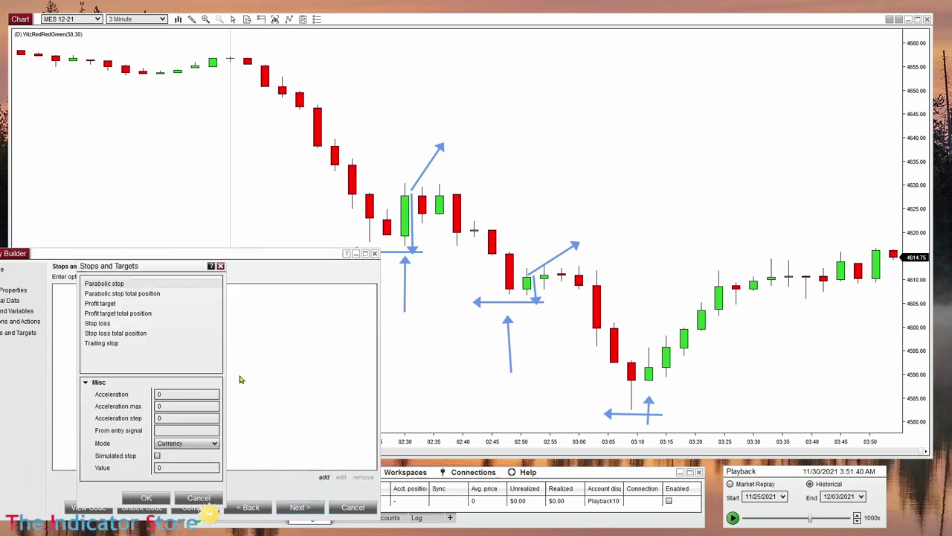
left_click(128, 303)
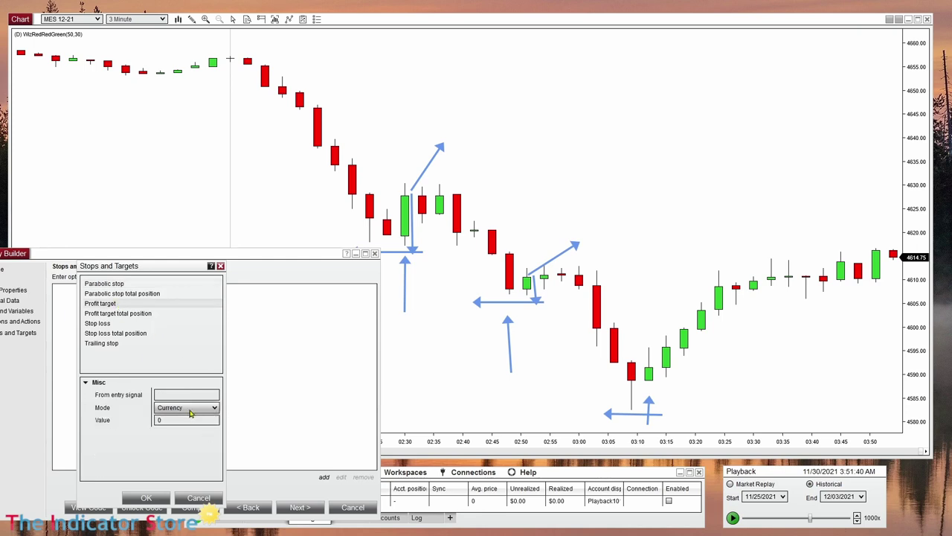
left_click(211, 407)
left_click(182, 450)
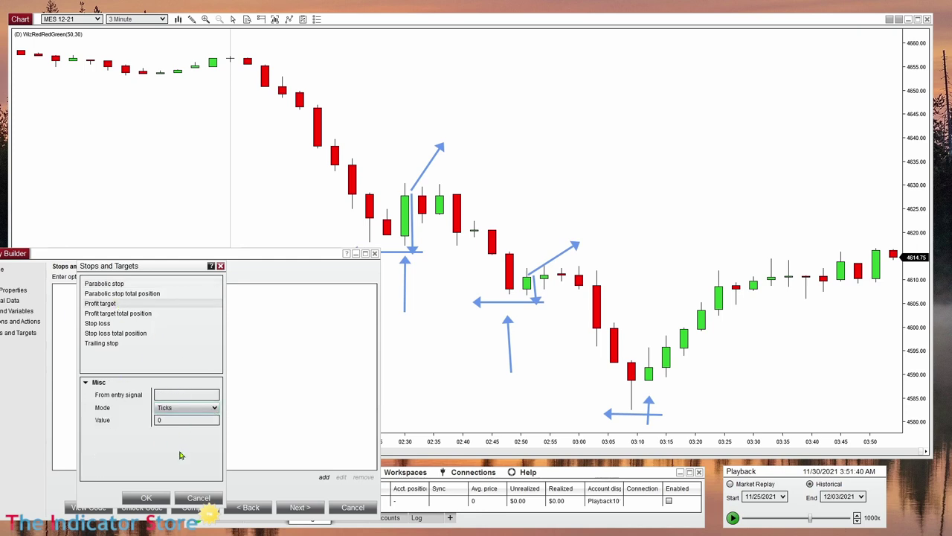
left_click(178, 420)
left_click(212, 420)
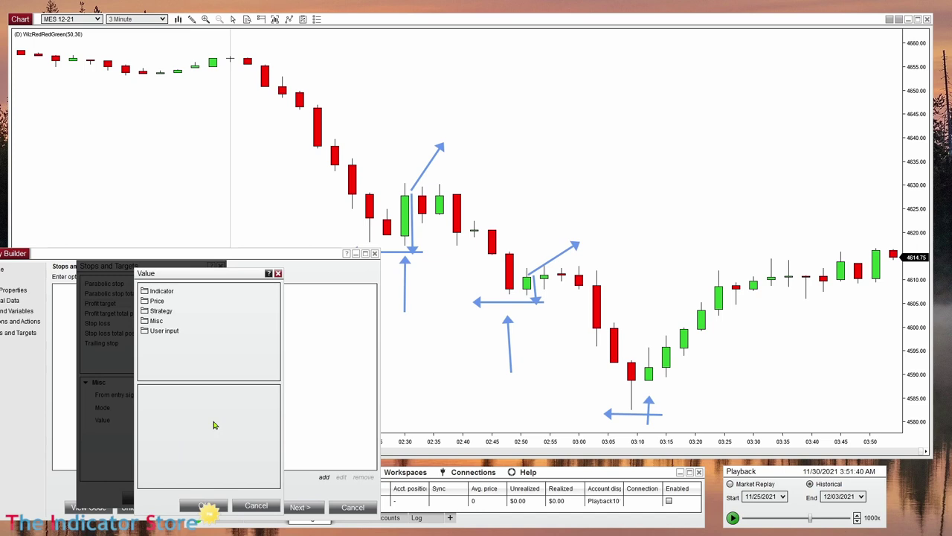
left_click(159, 331)
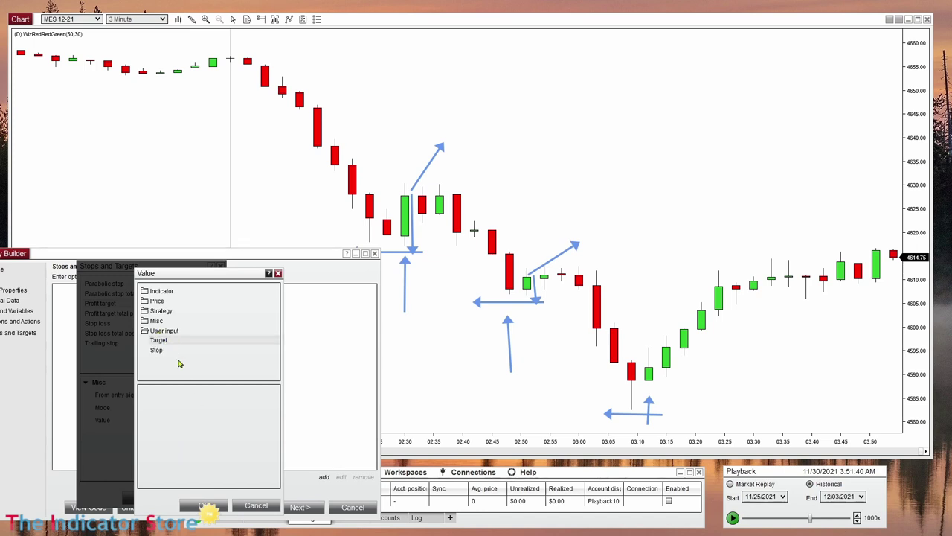
left_click(202, 506)
left_click(148, 497)
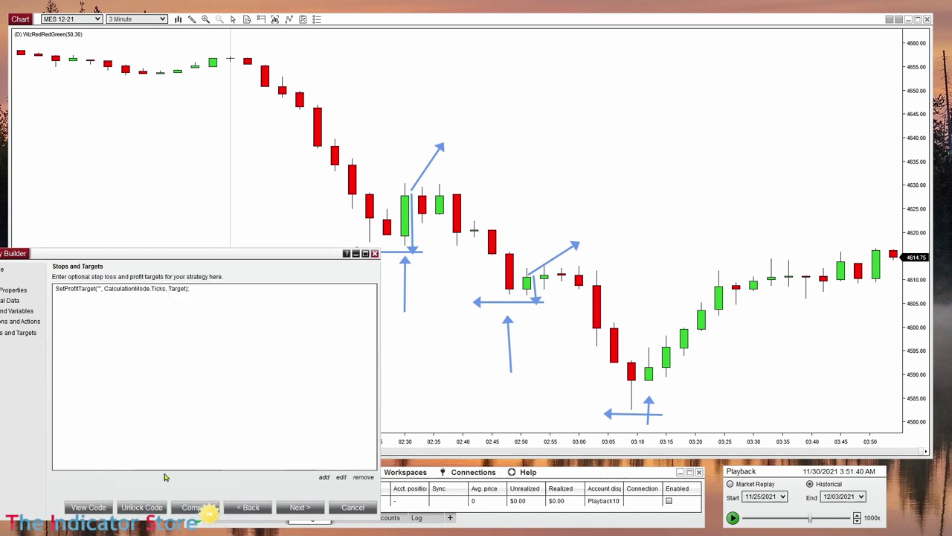
- Add a stop loss in Ticks mode whose value is the Stop user input
left_click(323, 476)
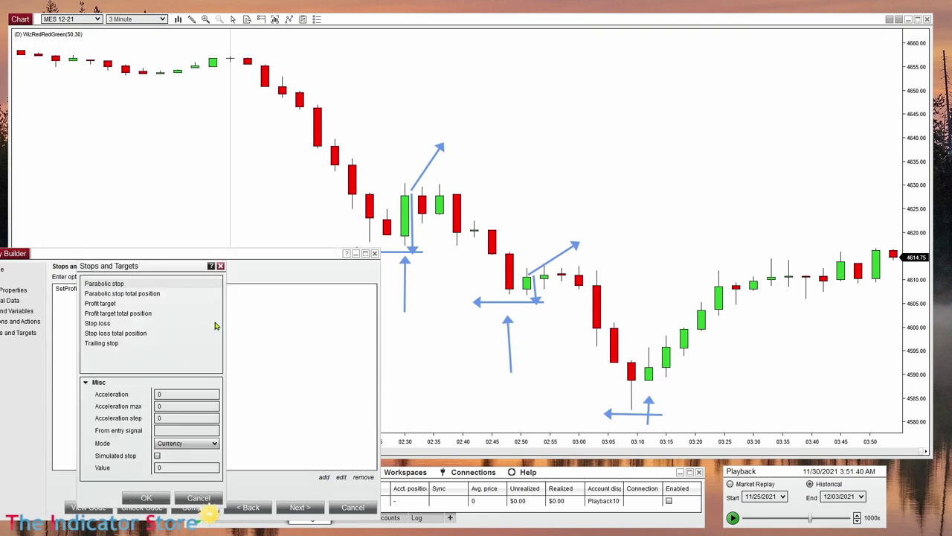
left_click(100, 324)
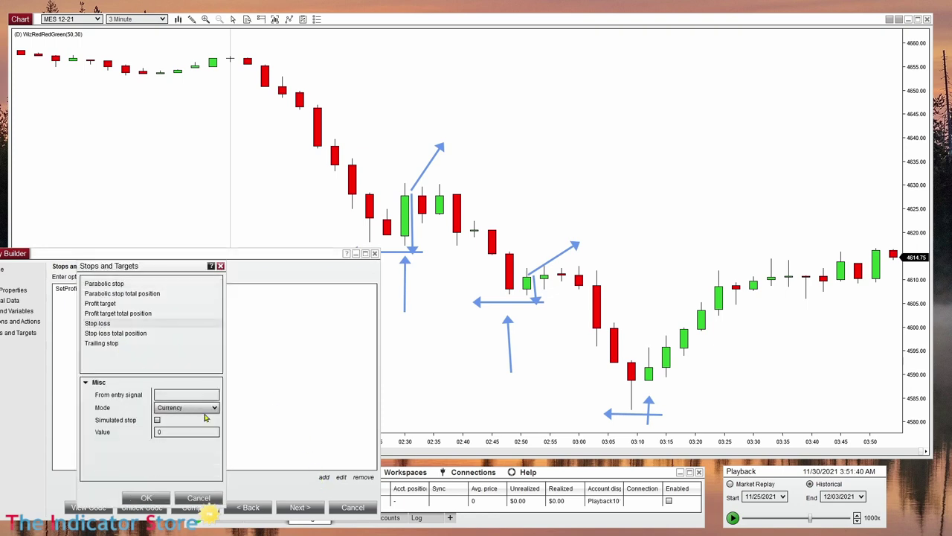
left_click(205, 410)
left_click(181, 453)
left_click(186, 432)
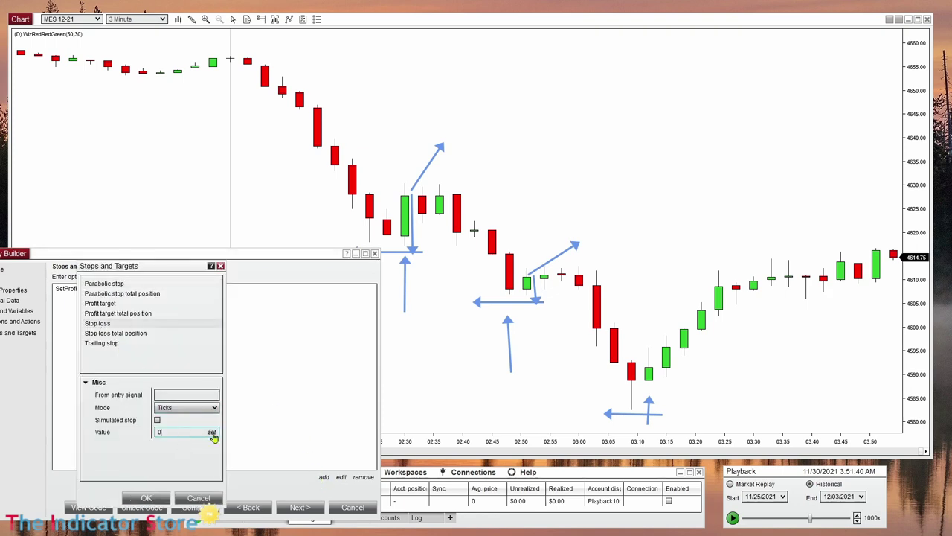
left_click(212, 433)
double_click(160, 333)
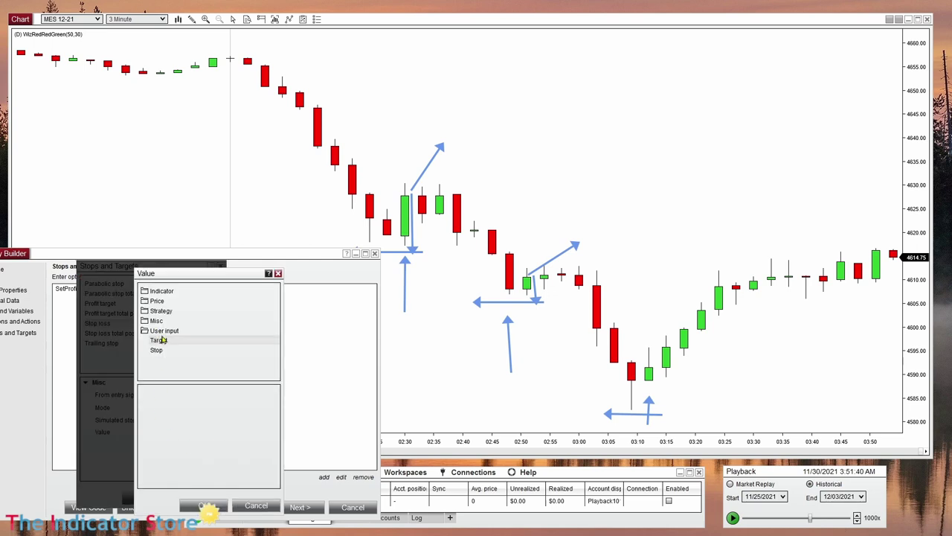
left_click(172, 353)
left_click(206, 506)
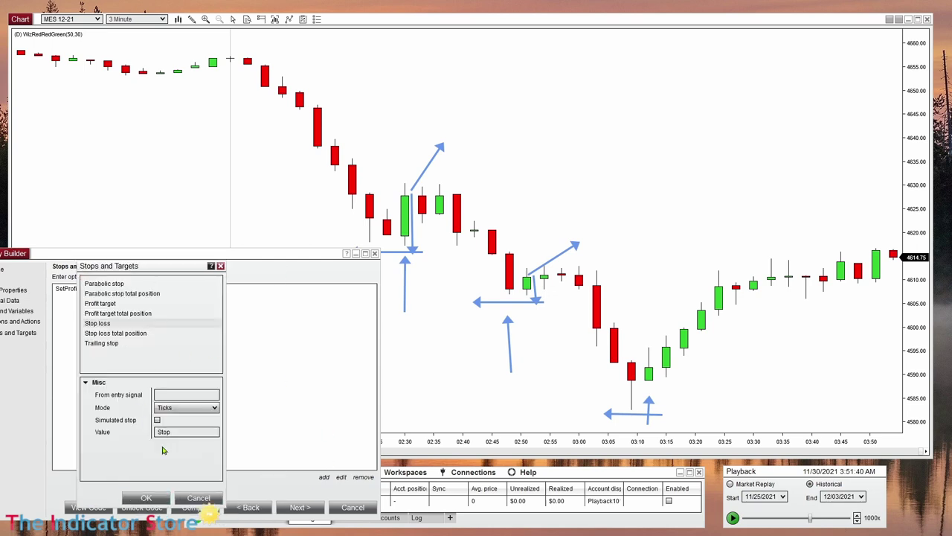
left_click(152, 499)
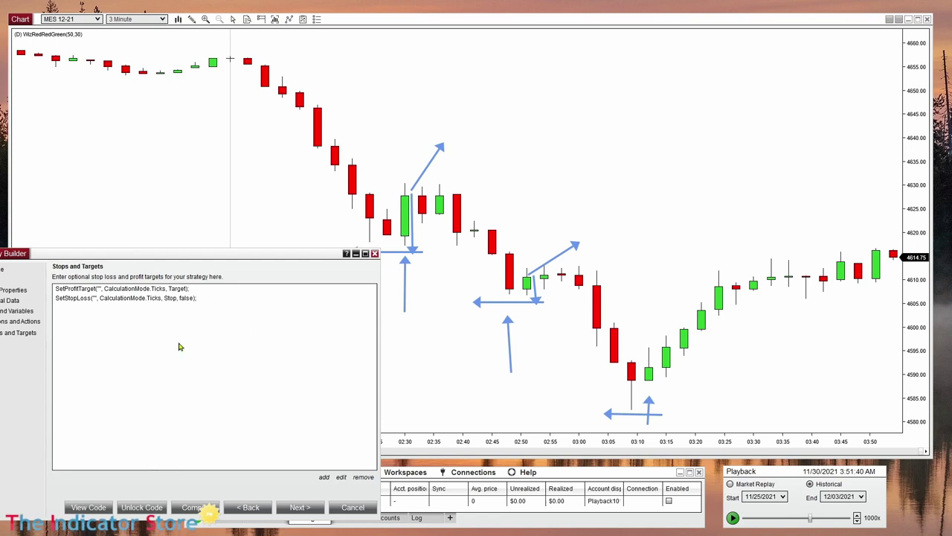
left_click_drag(230, 260, 256, 183)
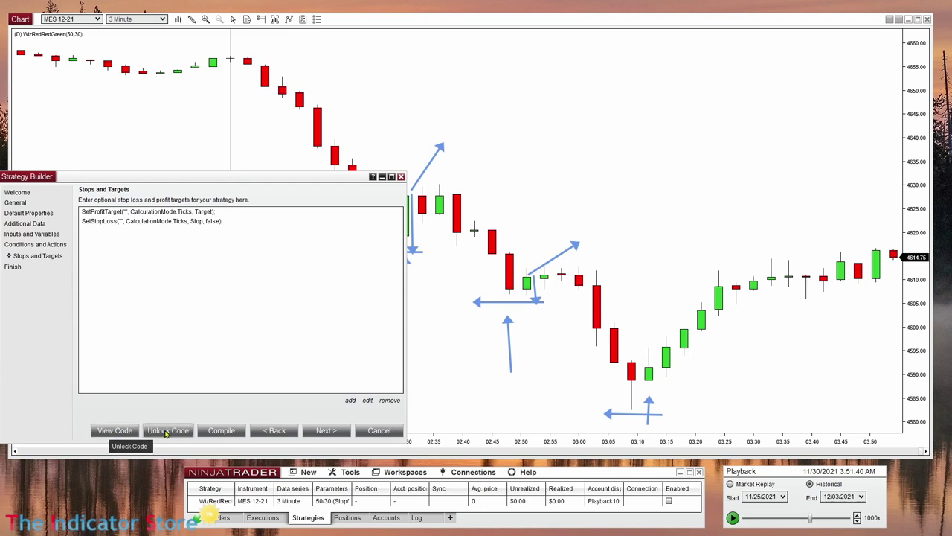
left_click(117, 430)
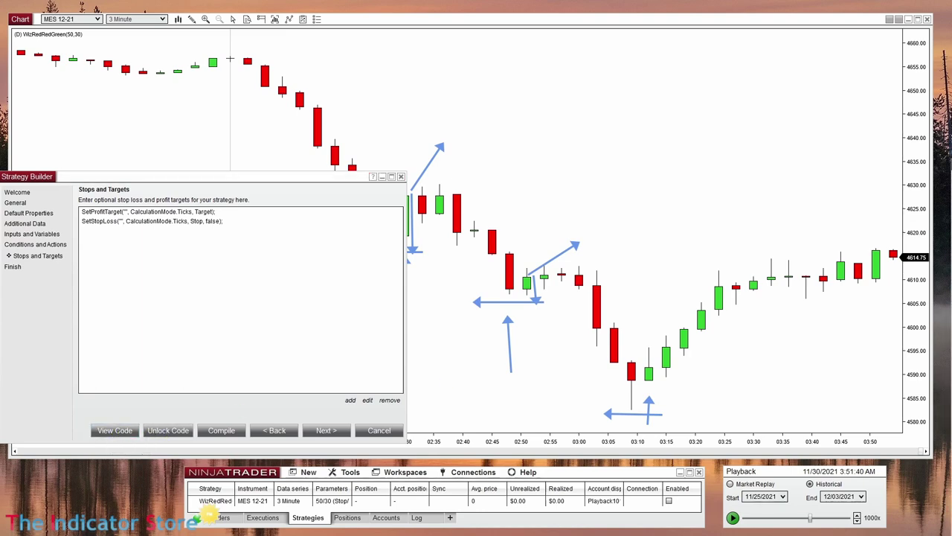
left_click_drag(472, 88, 468, 59)
scroll(523, 315, "down", 3)
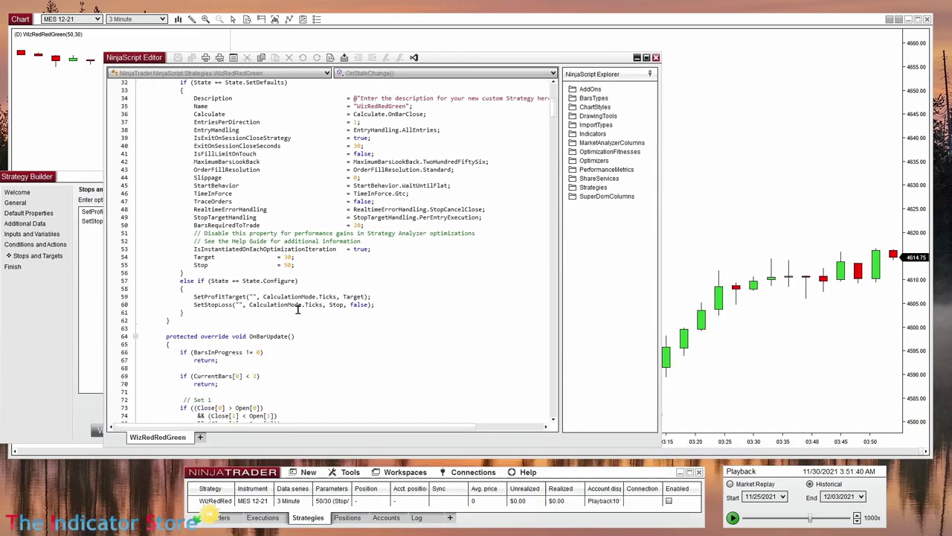
left_click_drag(180, 281, 421, 305)
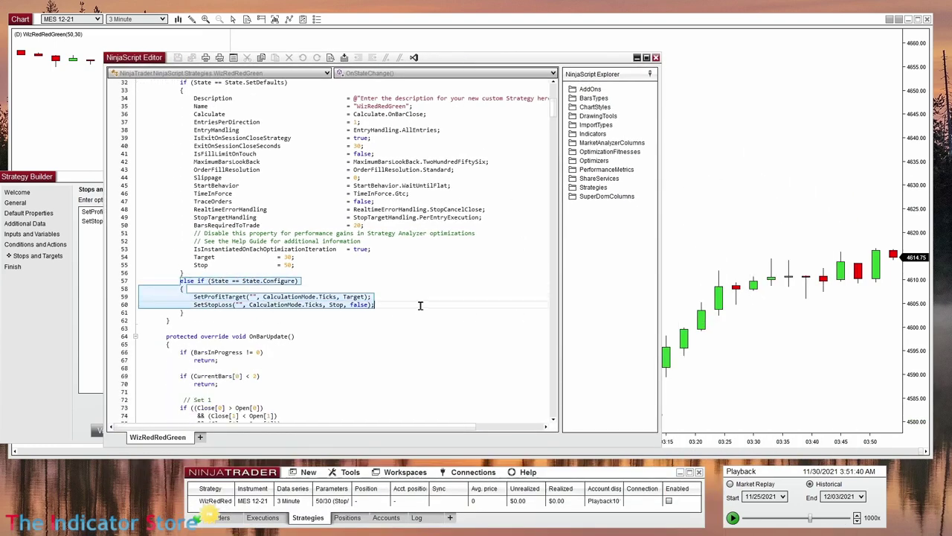
left_click(247, 296)
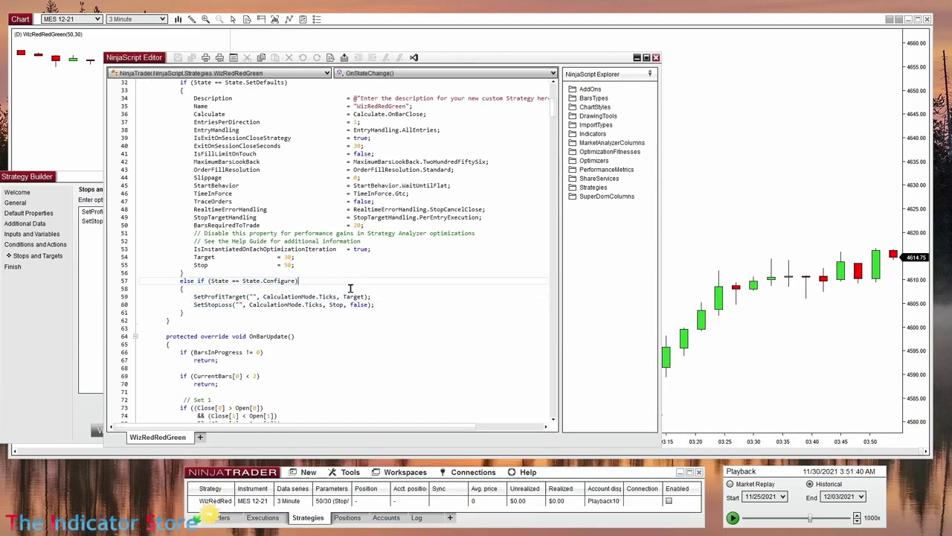
left_click(234, 304)
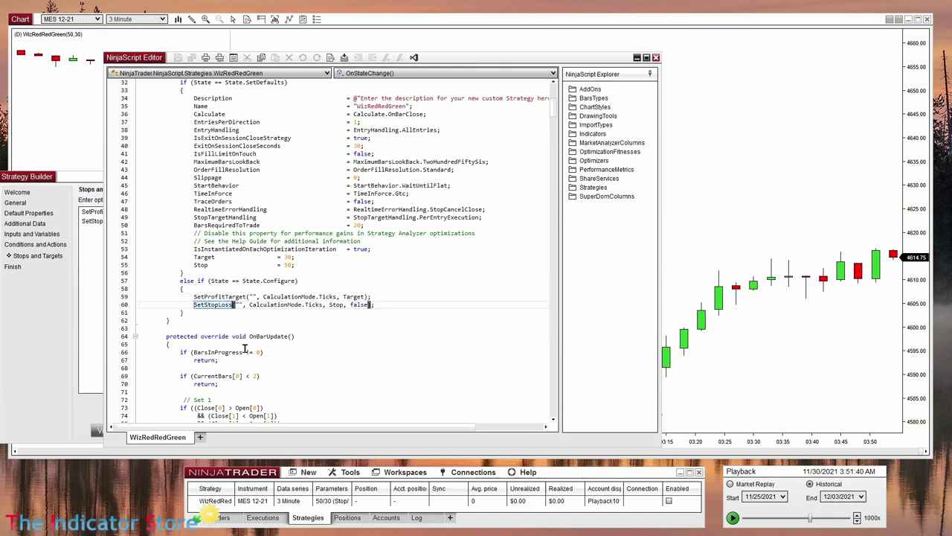
left_click(360, 296)
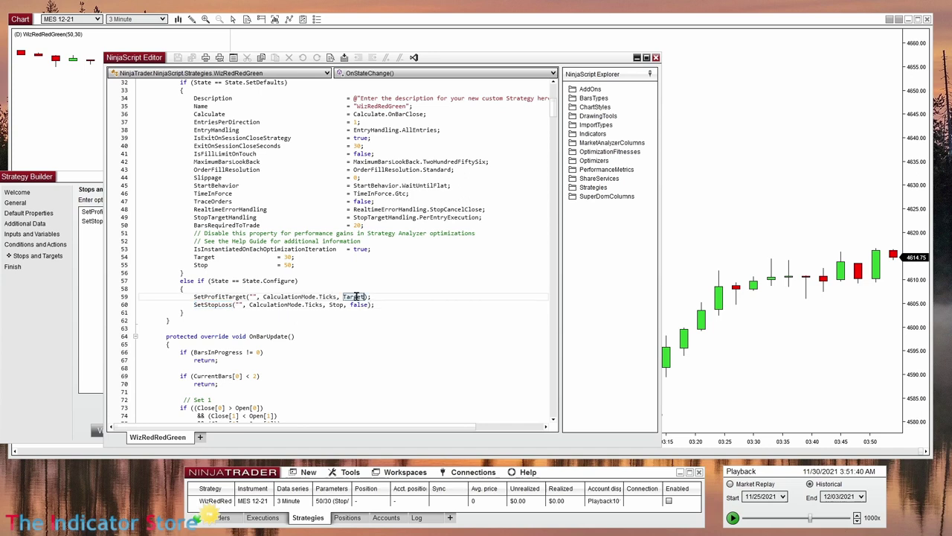
left_click(336, 306)
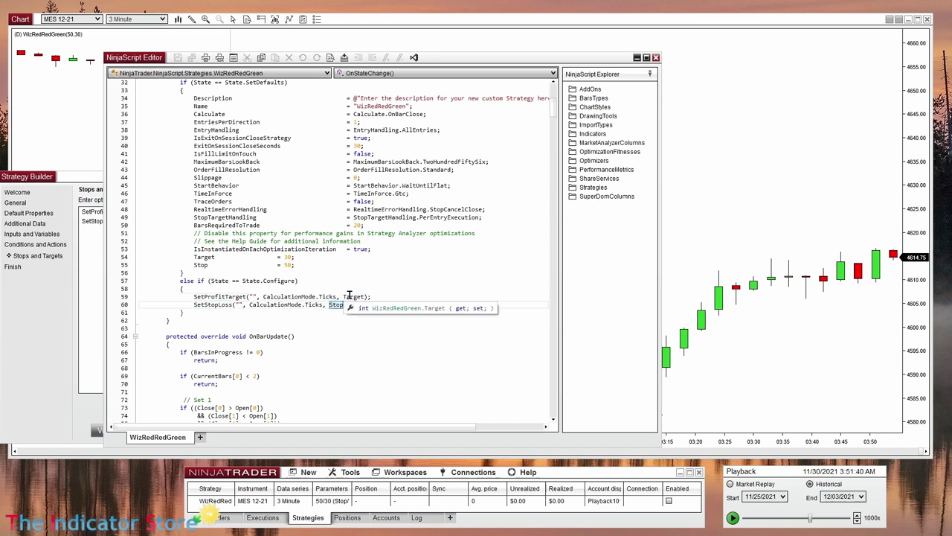
scroll(362, 375, "down", 3)
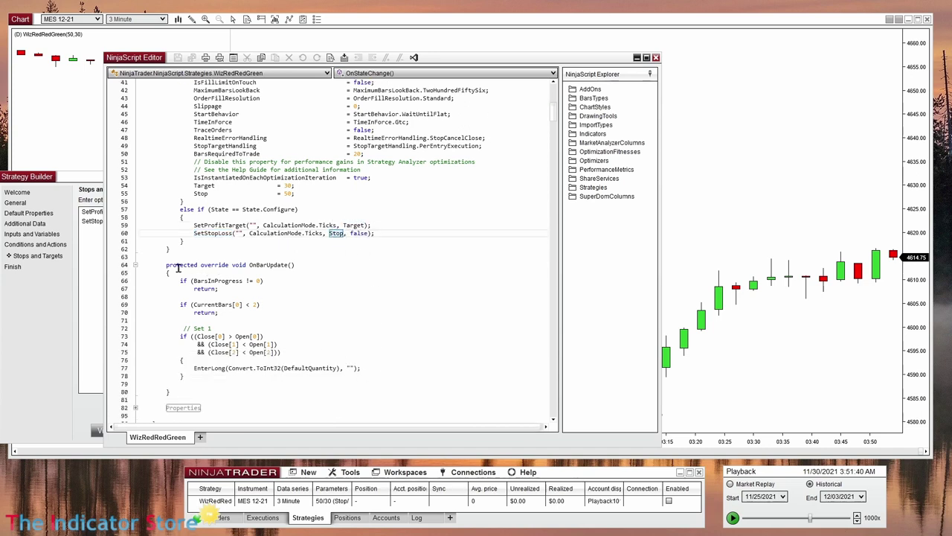
left_click(259, 266)
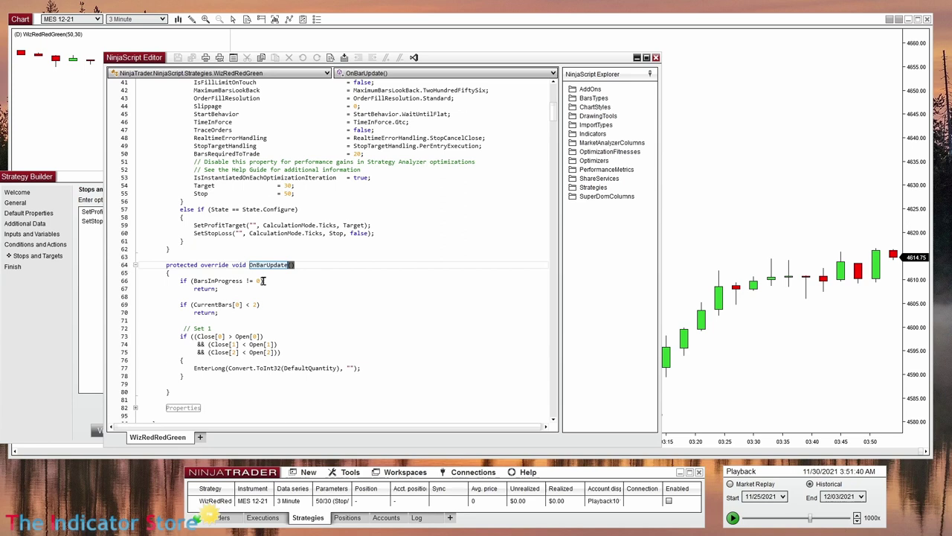
left_click_drag(187, 219, 446, 234)
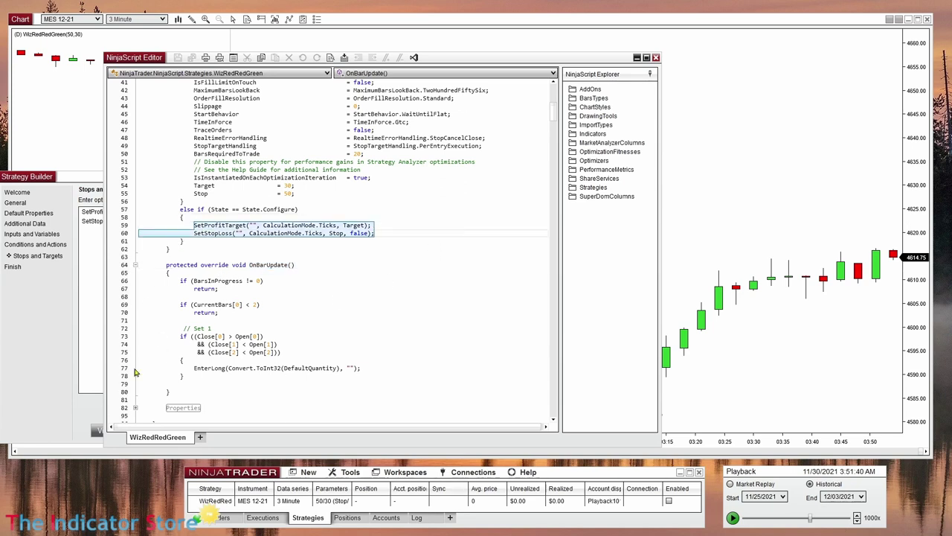
double_click(197, 368)
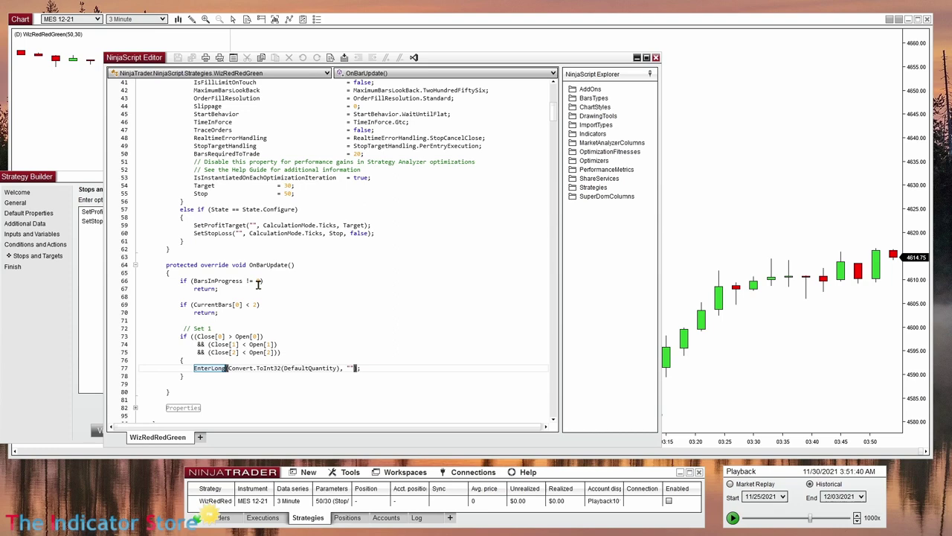
left_click(655, 58)
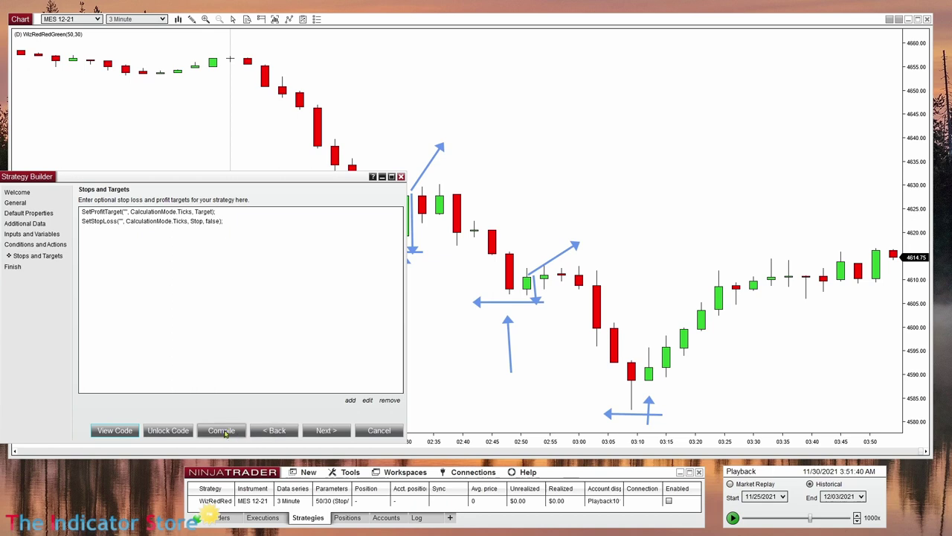
- Return to Conditions and Actions and browse the exit-long limit and stop orders without adding one
left_click(262, 430)
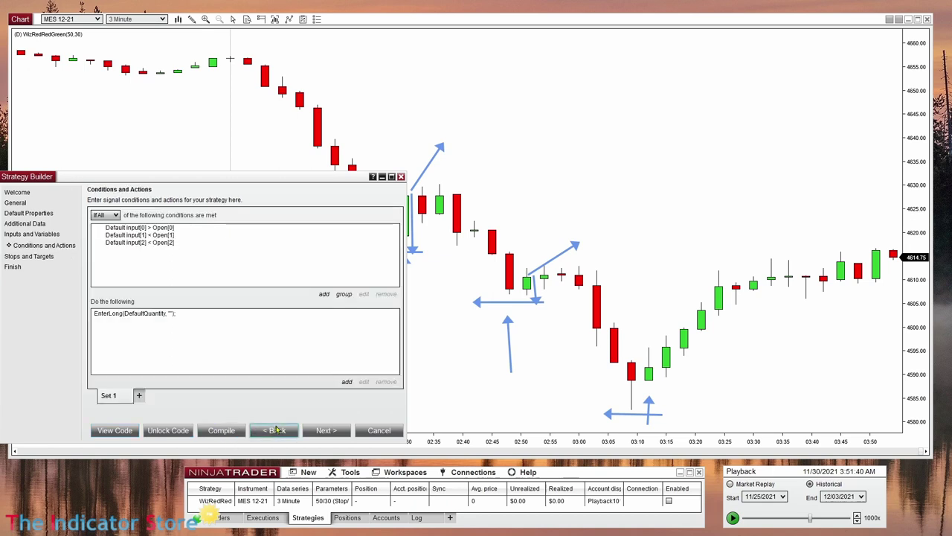
left_click(134, 316)
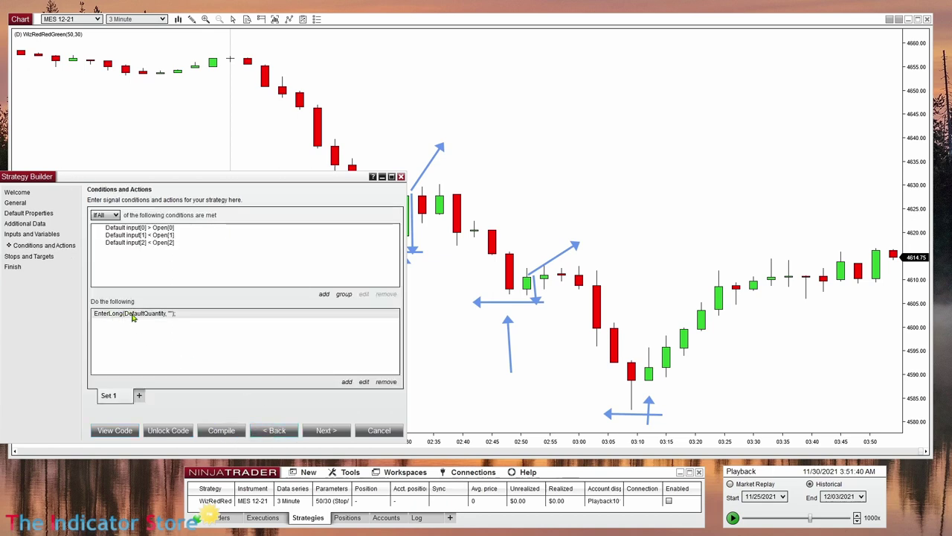
left_click(347, 382)
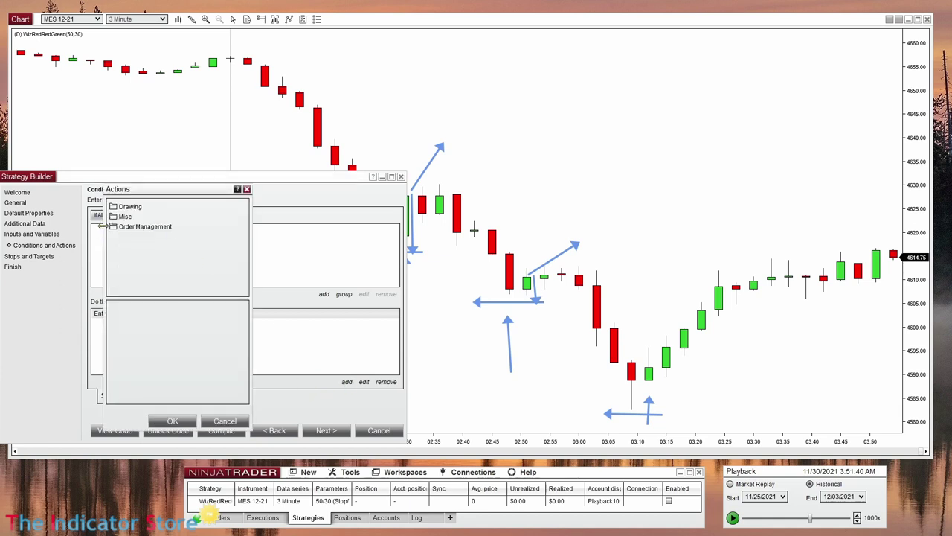
double_click(145, 226)
scroll(183, 265, "down", 3)
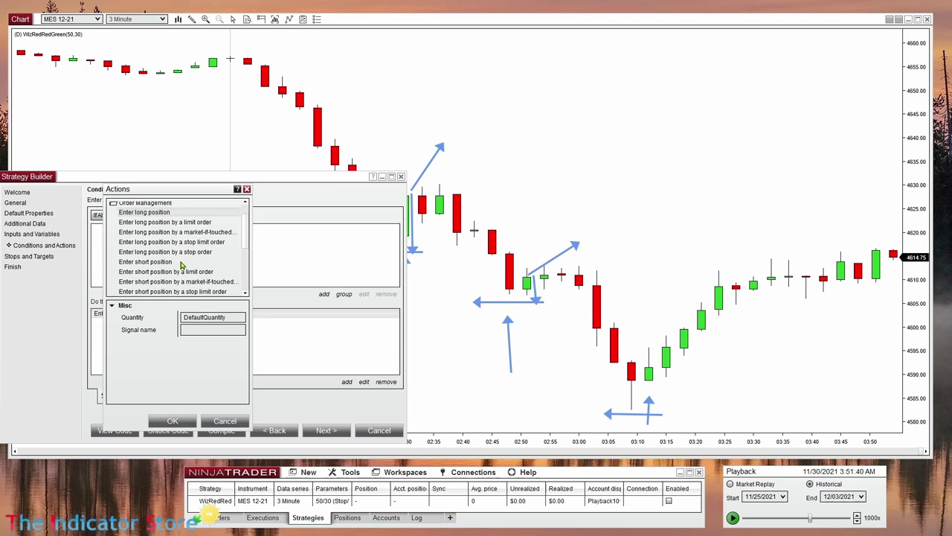
left_click(149, 275)
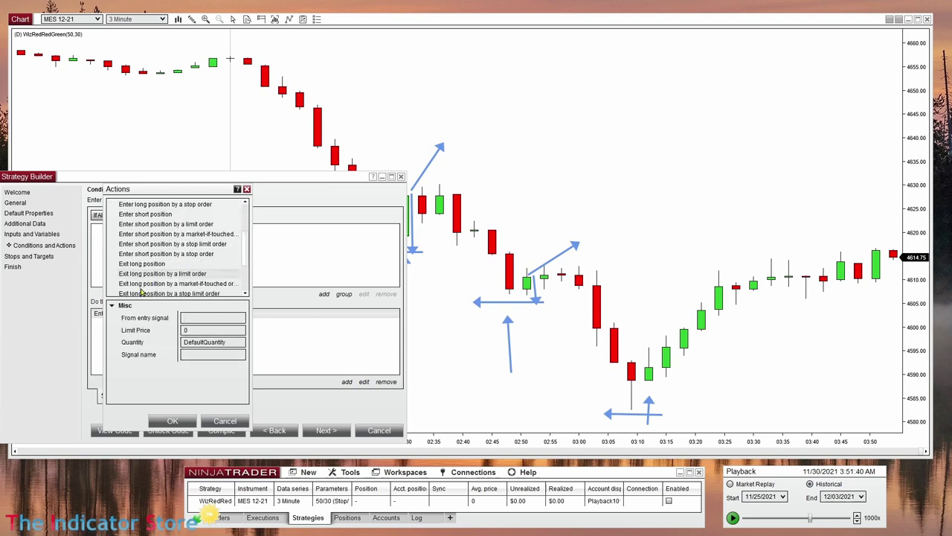
scroll(142, 290, "down", 1)
left_click(164, 281)
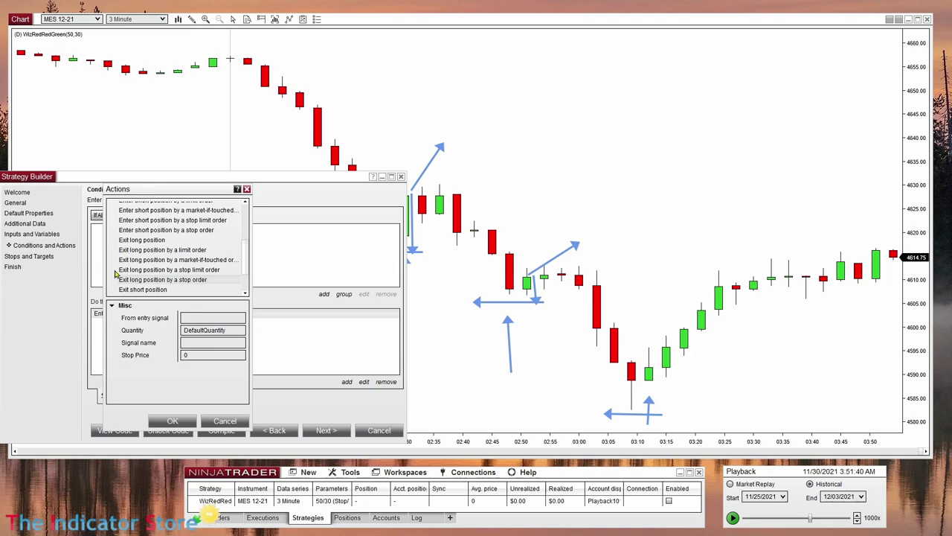
left_click(226, 421)
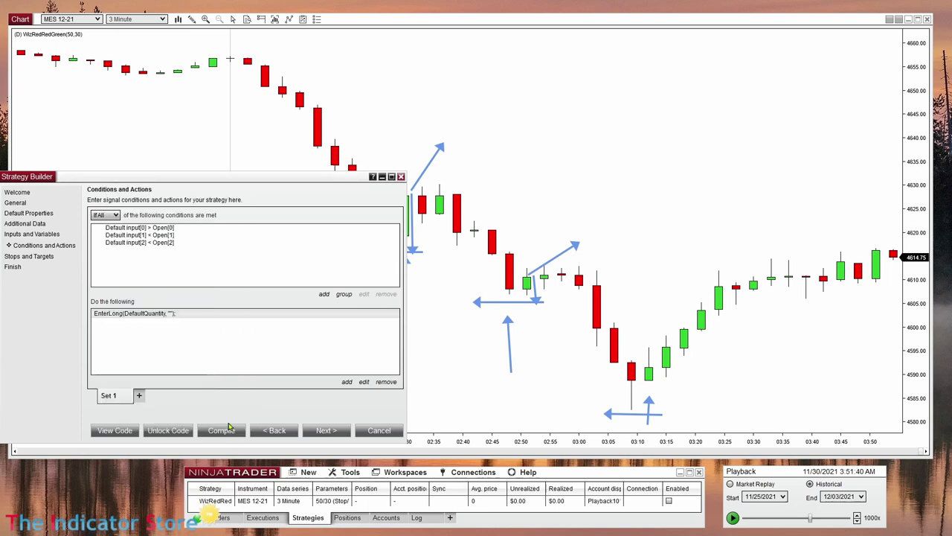
- Step forward to Stops and Targets and back, then reselect Set 1's EnterLong action
left_click(335, 430)
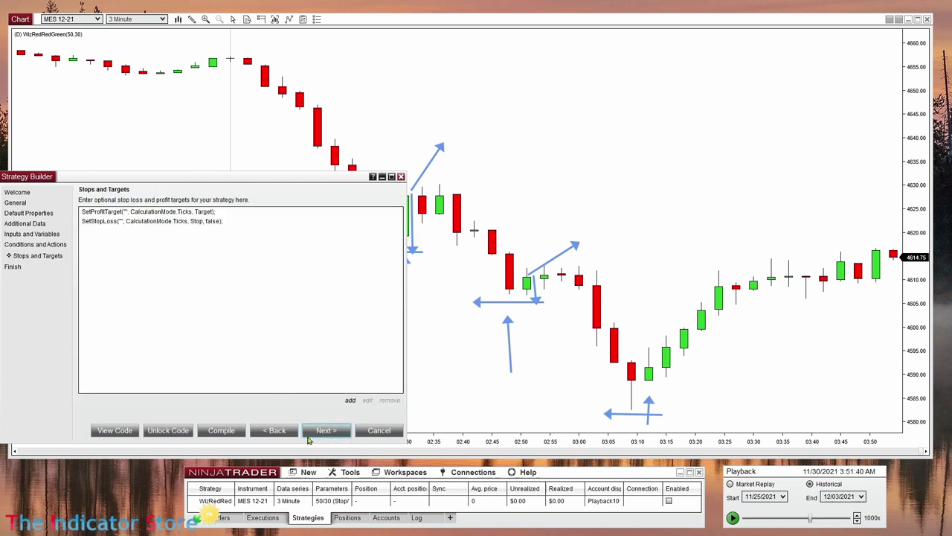
left_click(274, 429)
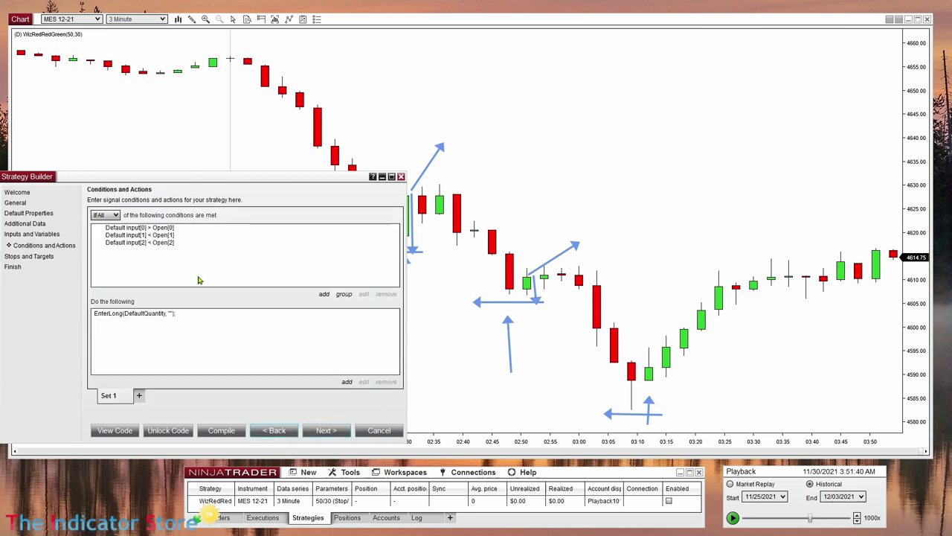
left_click(116, 318)
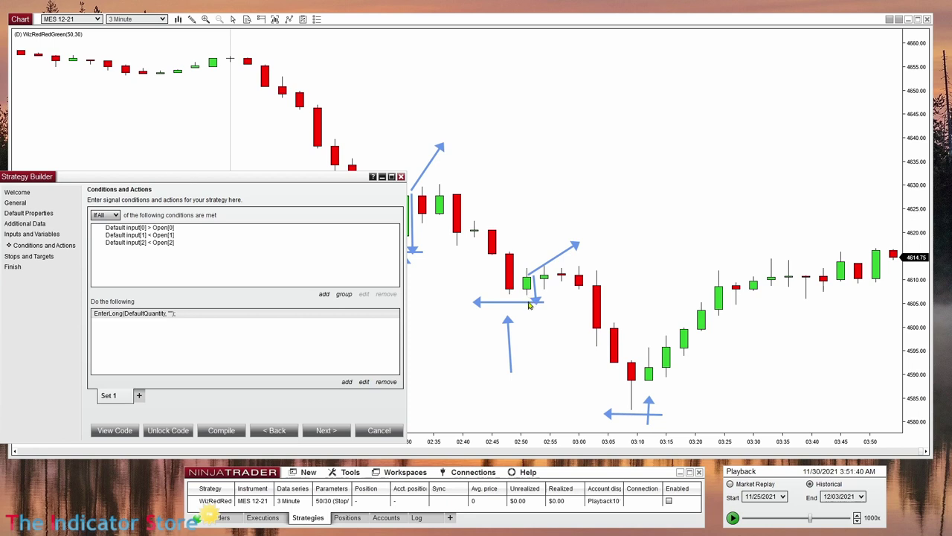
left_click(346, 382)
- Choose the 'Exit long position by a stop order' action from Order Management
double_click(142, 229)
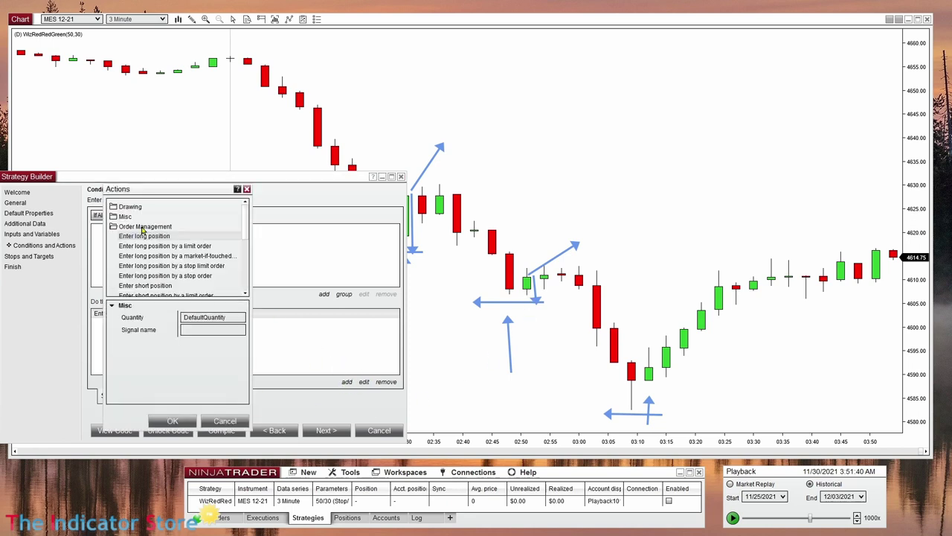
scroll(154, 296, "down", 3)
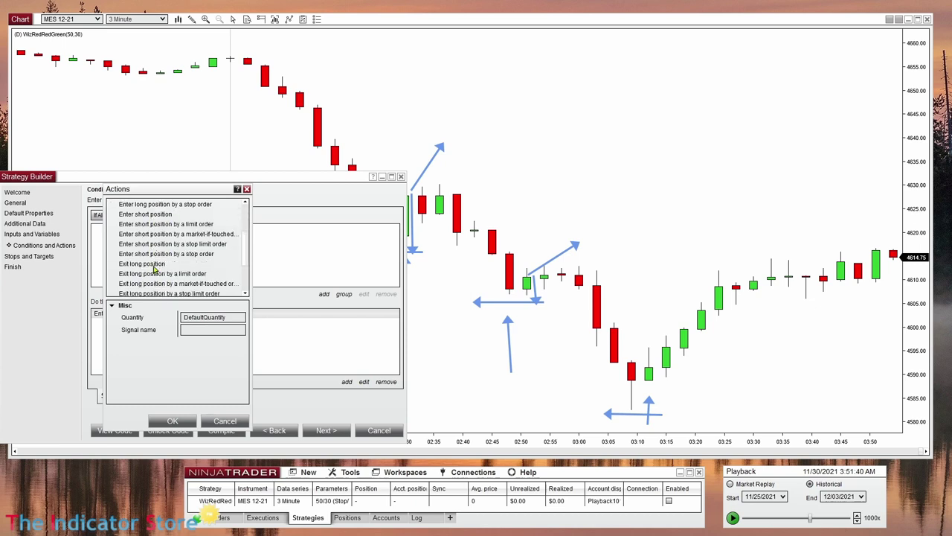
left_click(128, 264)
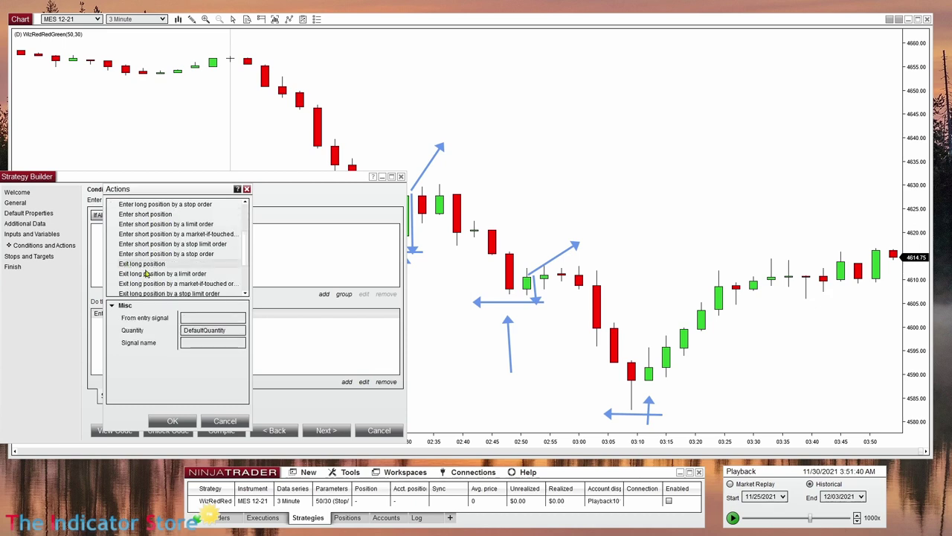
scroll(189, 293, "down", 2)
left_click(190, 281)
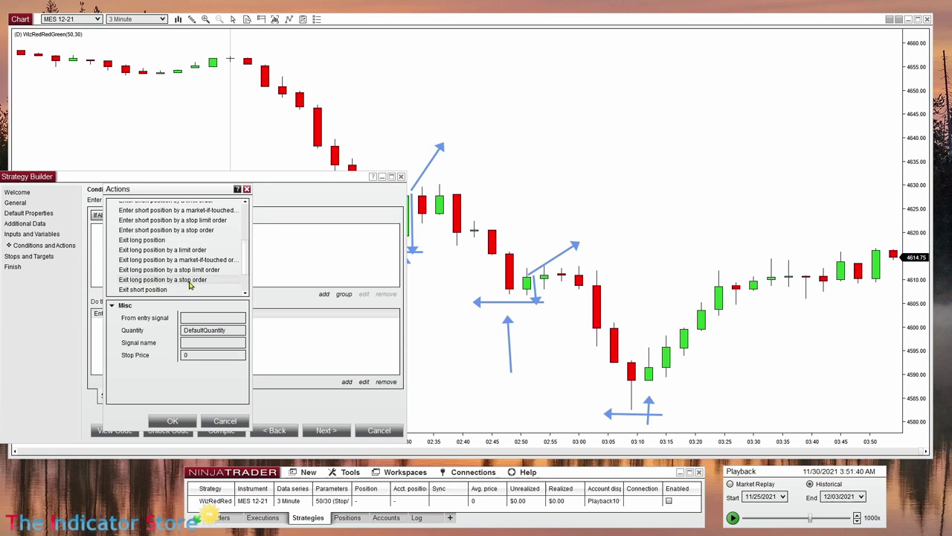
mouse_move(202, 354)
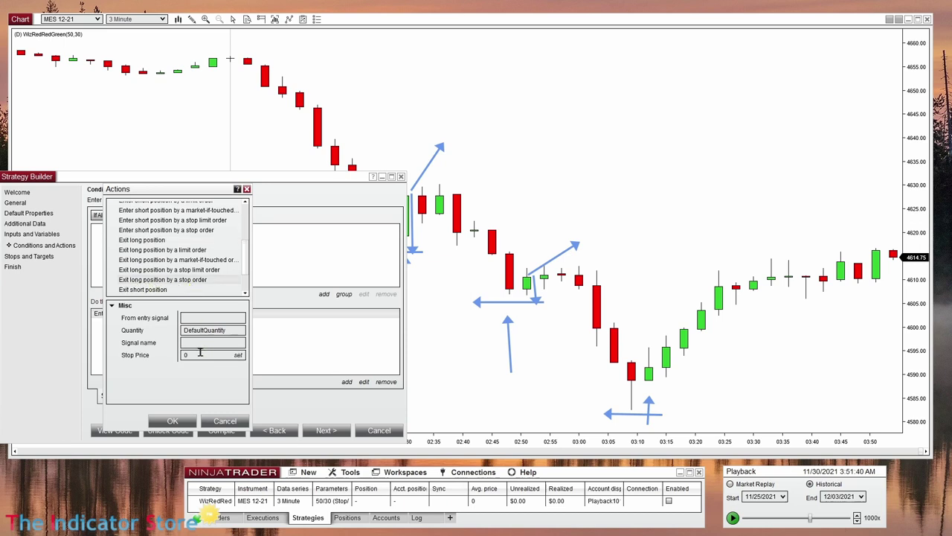
- Set the stop price to the bar's Low offset by -3 ticks and add the action
left_click(239, 355)
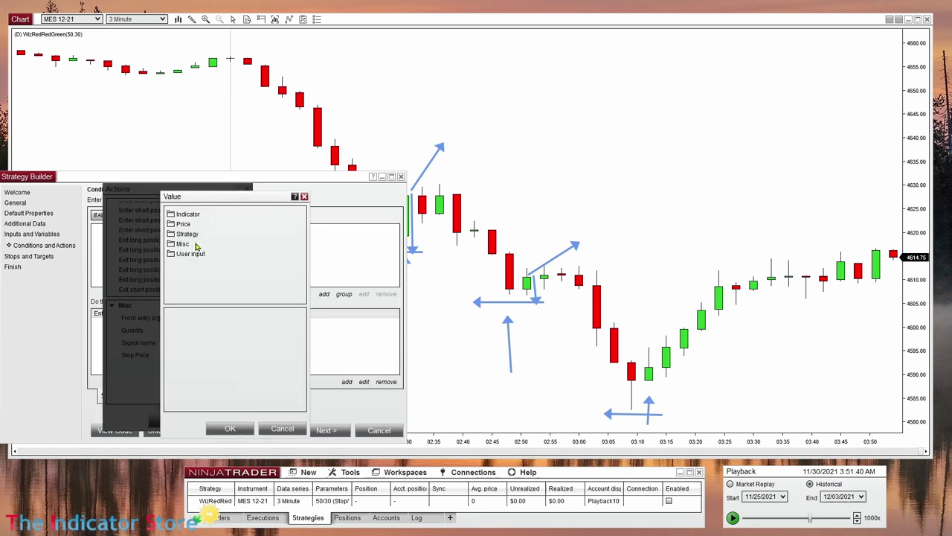
double_click(183, 225)
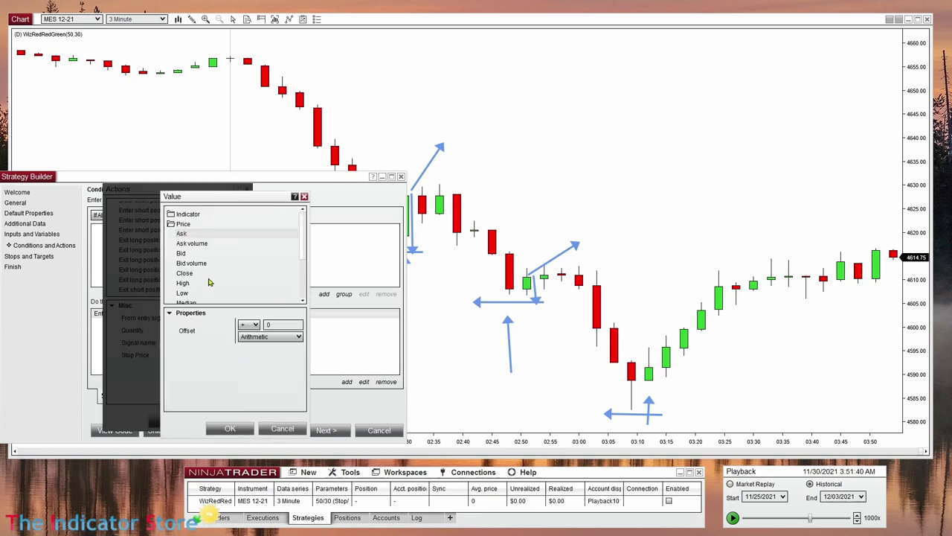
left_click(183, 294)
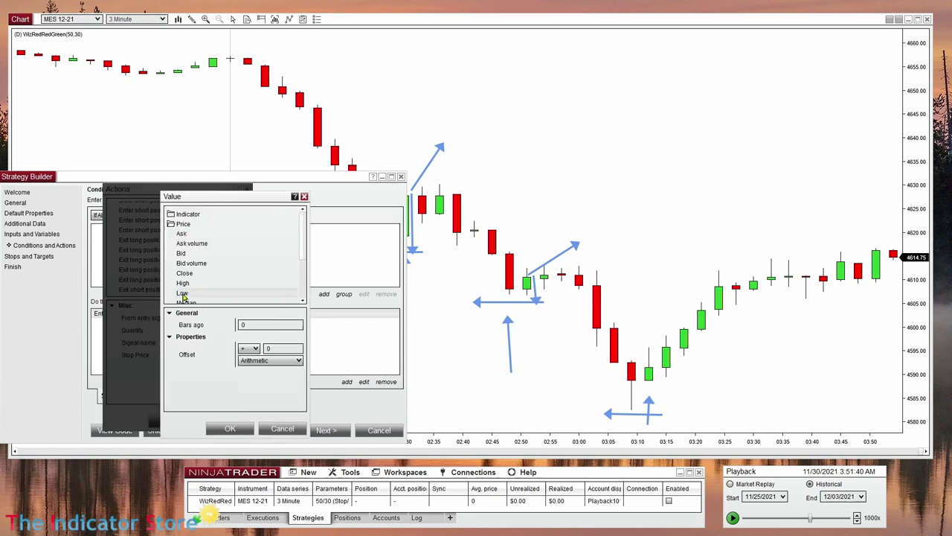
left_click(269, 361)
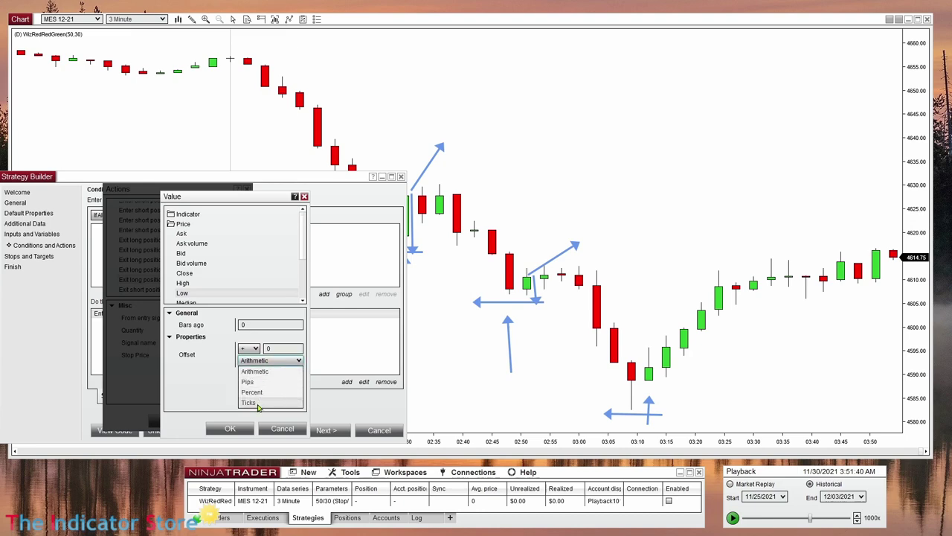
left_click(260, 379)
left_click(262, 349)
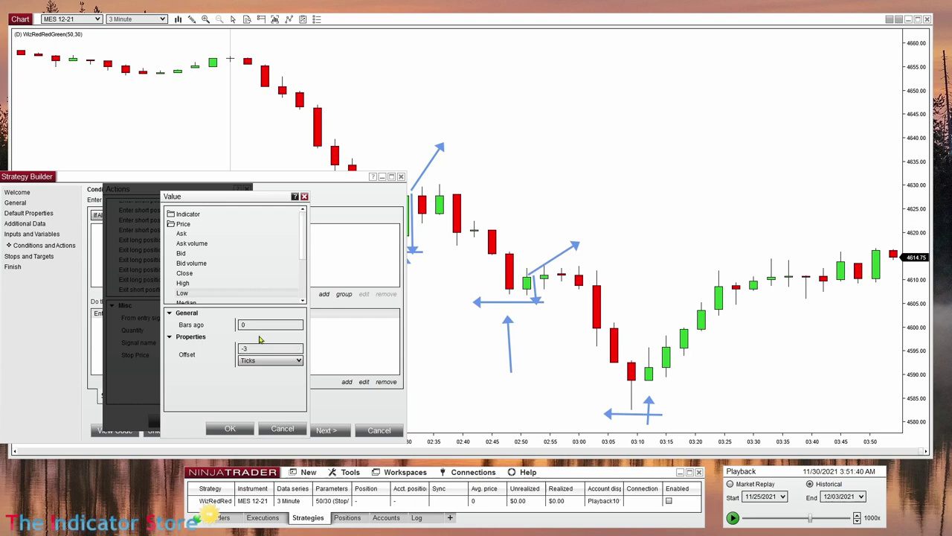
left_click(230, 429)
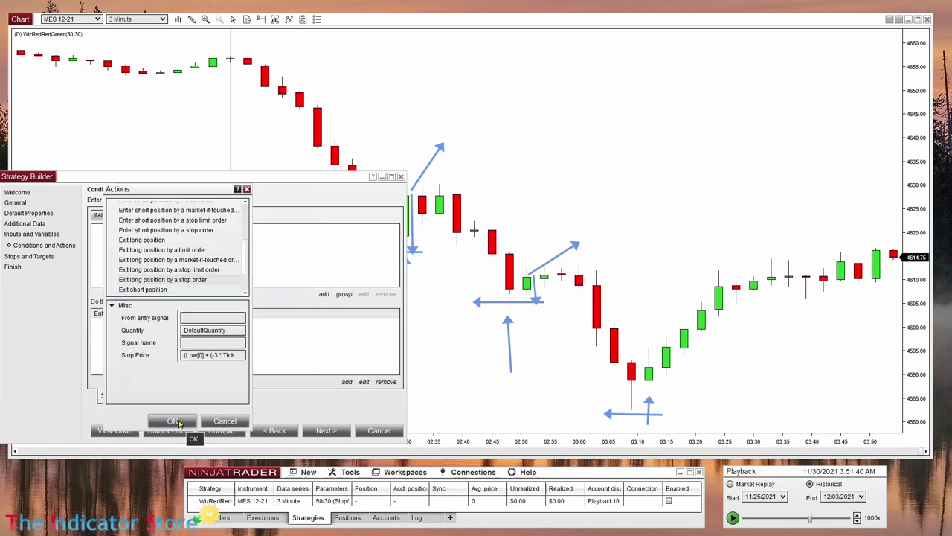
left_click(178, 421)
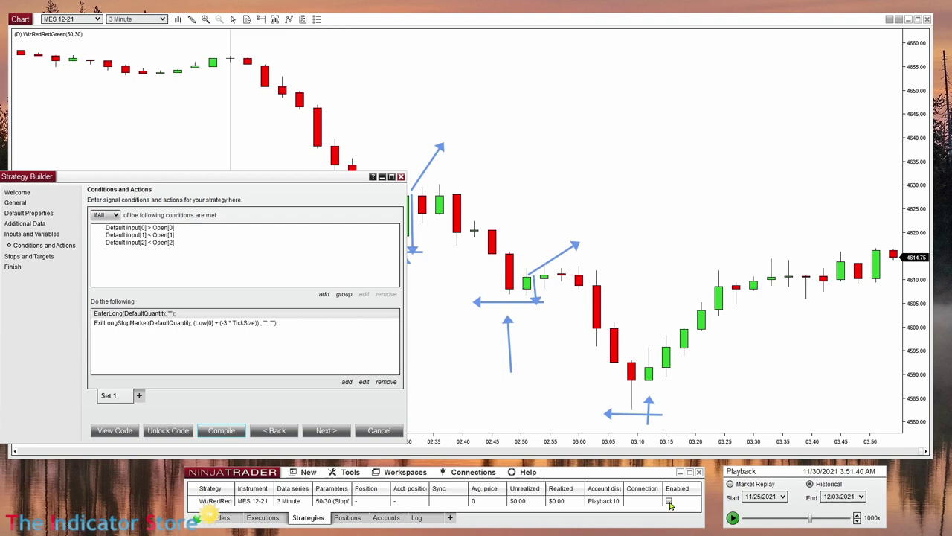
- Enable WizRedRedGreen on the chart and lengthen the two blue arrow drawings near the buys
left_click(547, 285)
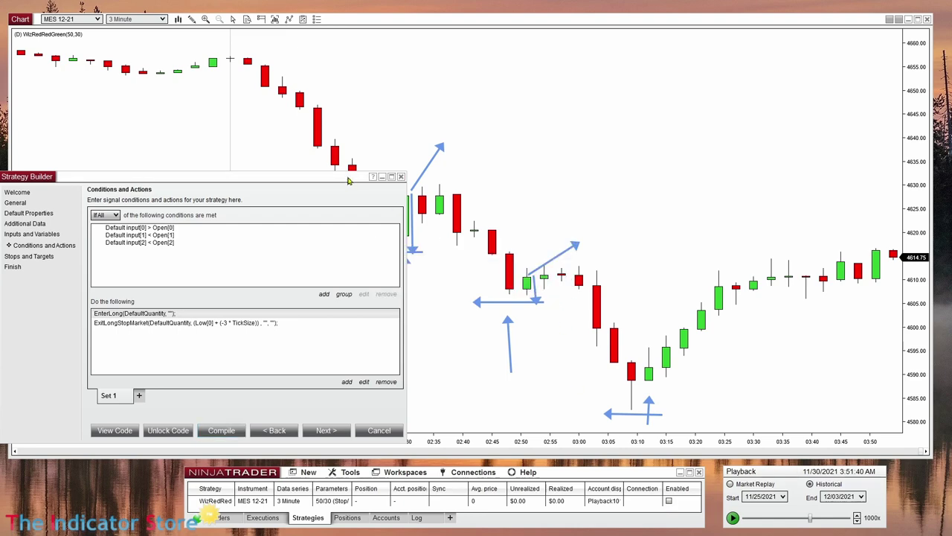
left_click(381, 176)
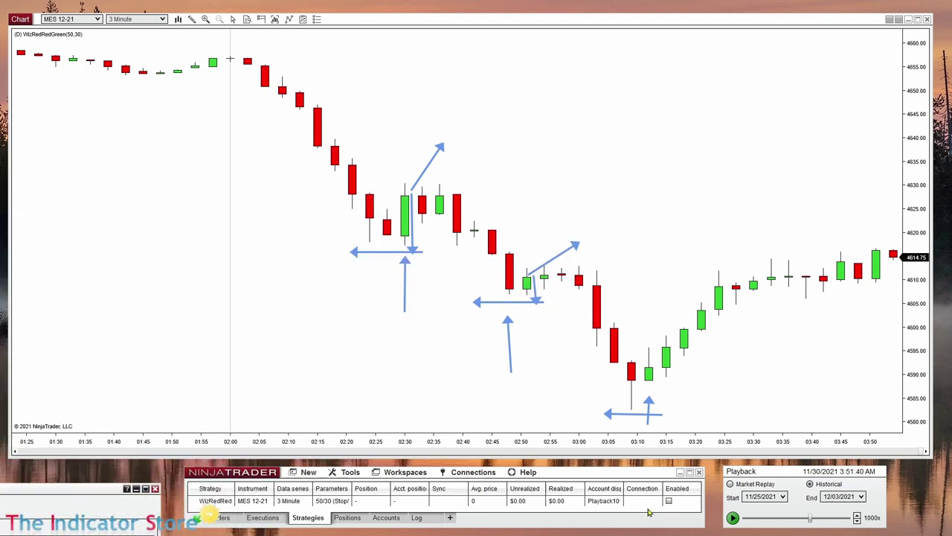
left_click(668, 501)
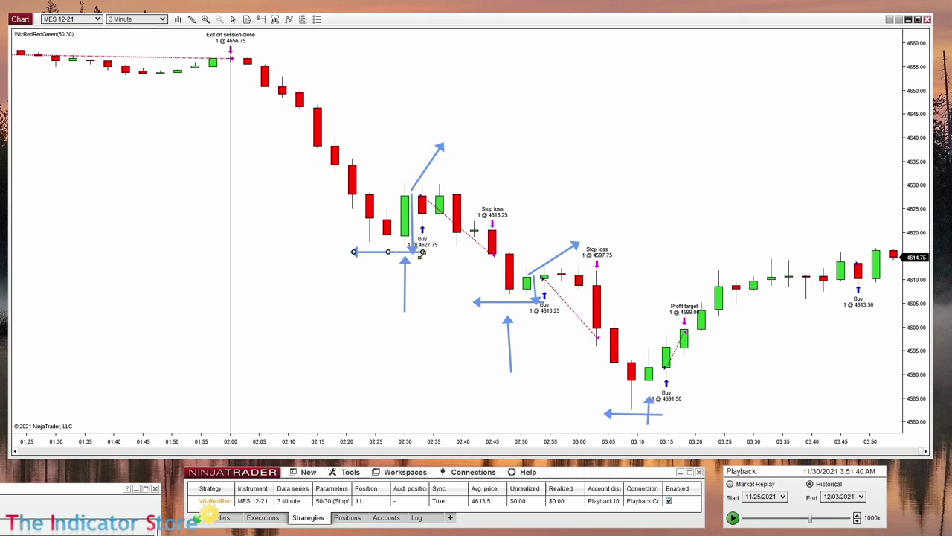
left_click_drag(423, 253, 481, 251)
left_click(543, 302)
left_click_drag(543, 301, 560, 301)
- Read the ignored-order message in the Log tab, then return to the Strategies list
left_click(419, 518)
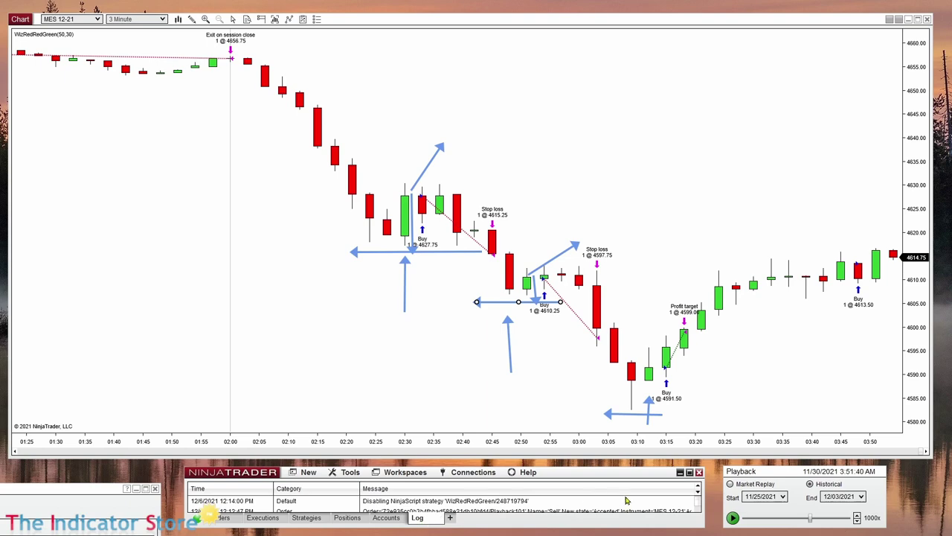
scroll(628, 501, "down", 1)
left_click_drag(601, 471, 592, 249)
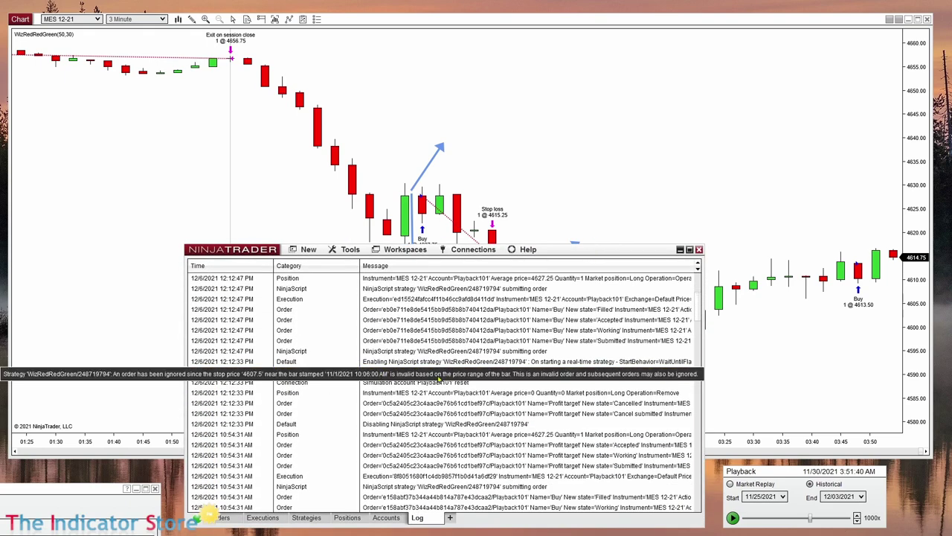
left_click(437, 372)
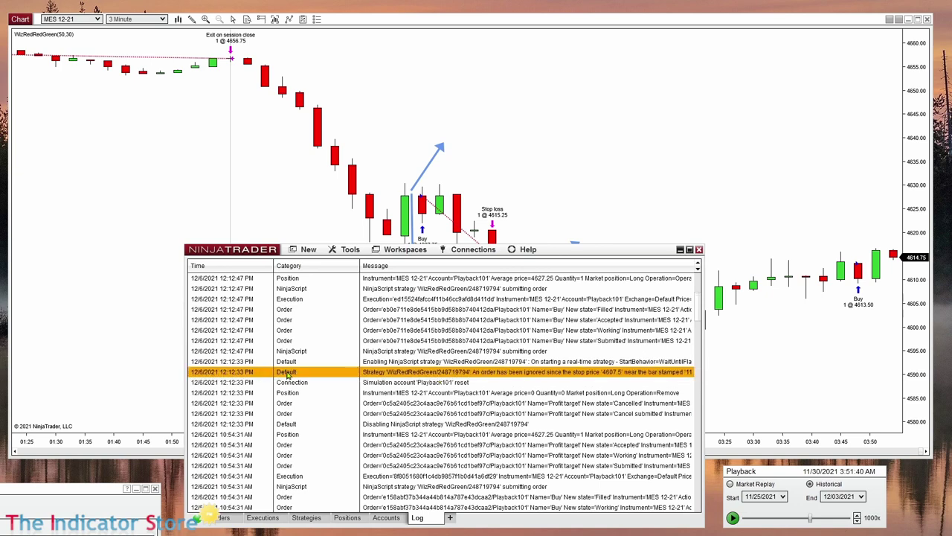
left_click(699, 382)
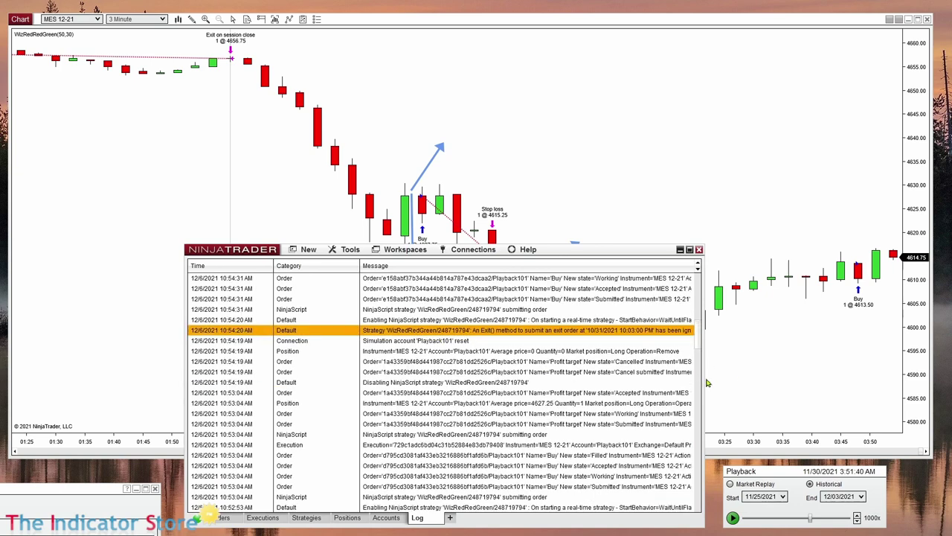
left_click_drag(703, 381, 901, 377)
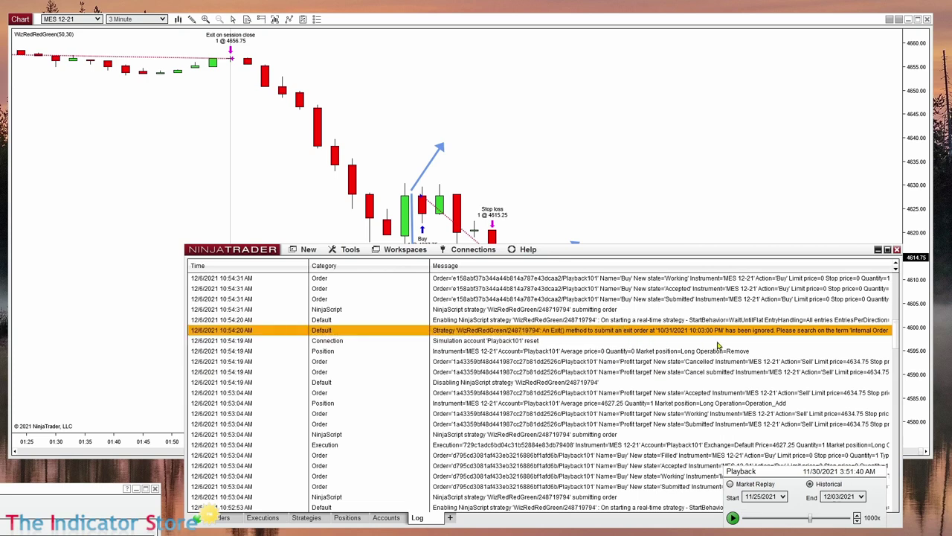
left_click_drag(741, 246, 748, 470)
left_click(307, 517)
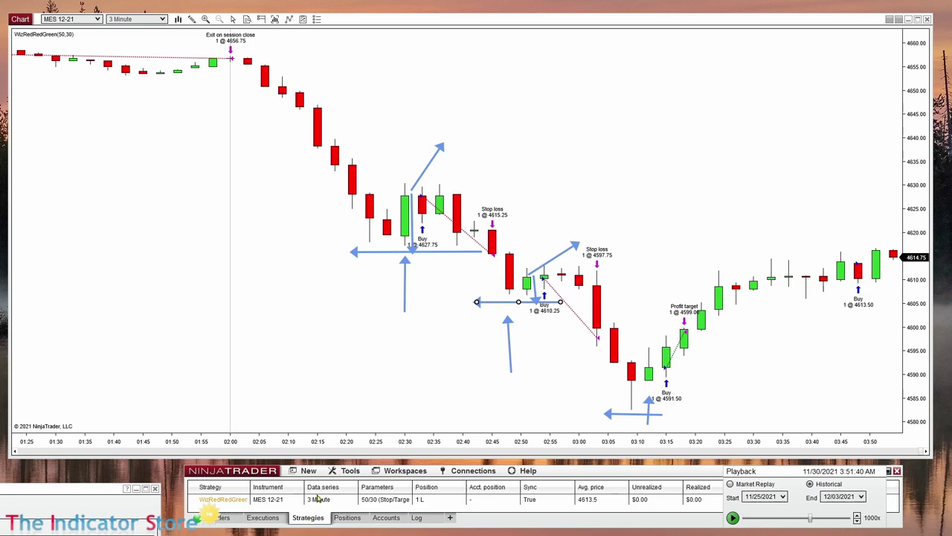
- Delete SetStopLoss and SetProfitTarget, then go back to Conditions and Actions and select ExitLongStopMarket
double_click(71, 491)
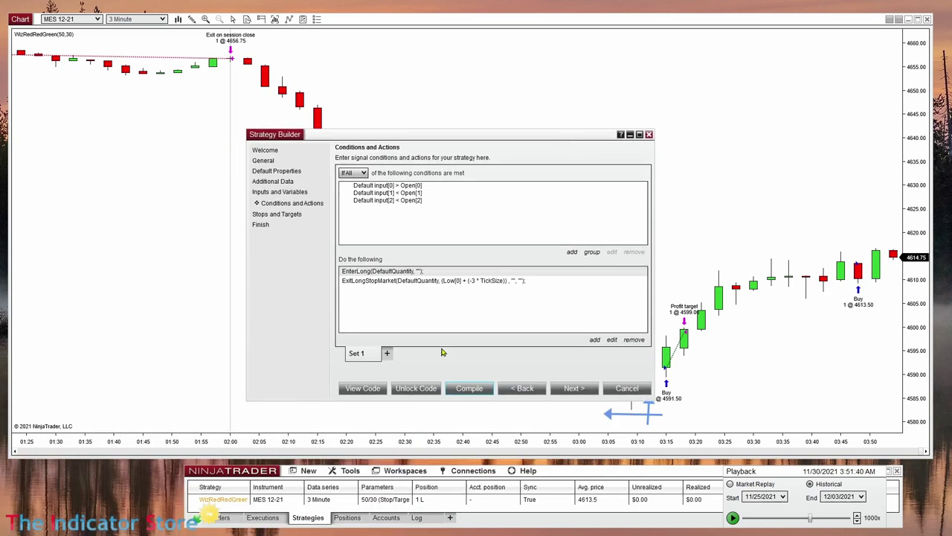
left_click(572, 387)
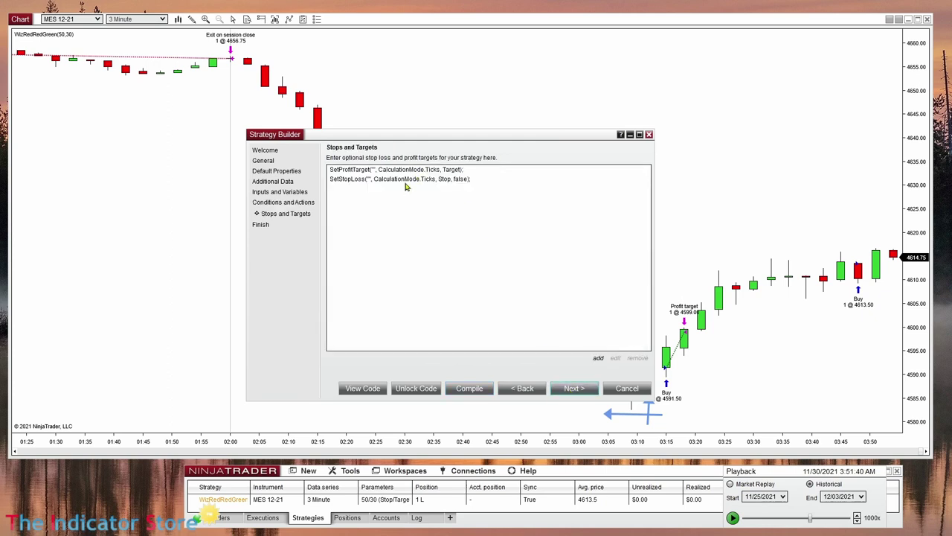
left_click(409, 183)
left_click(642, 358)
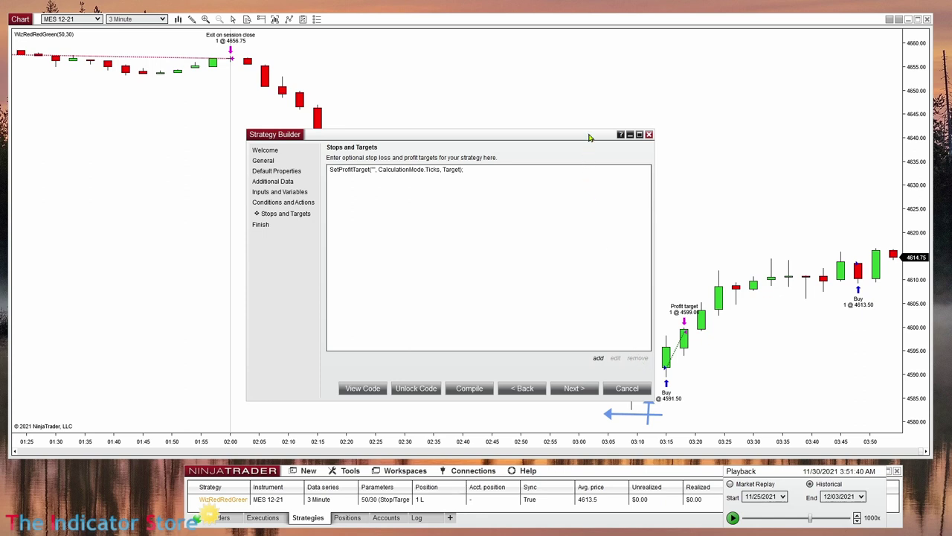
left_click(341, 170)
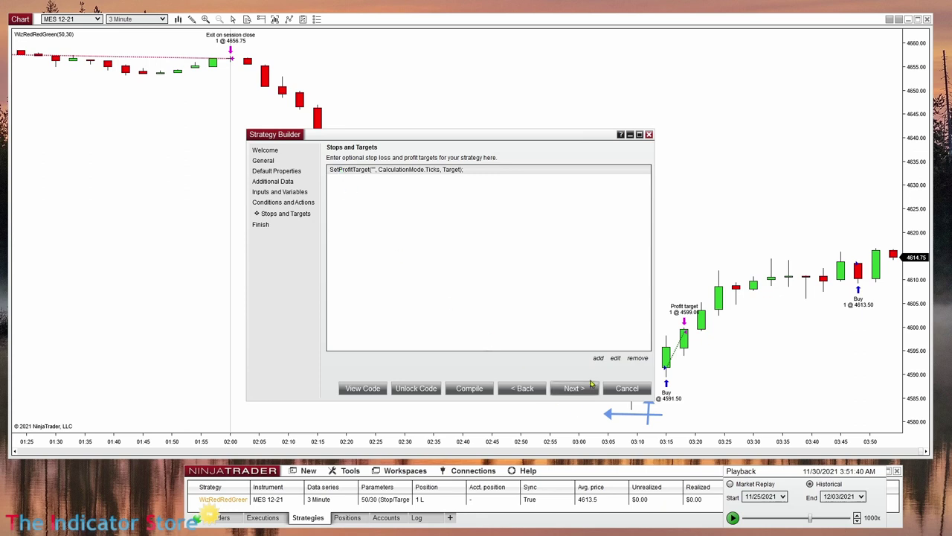
left_click(637, 358)
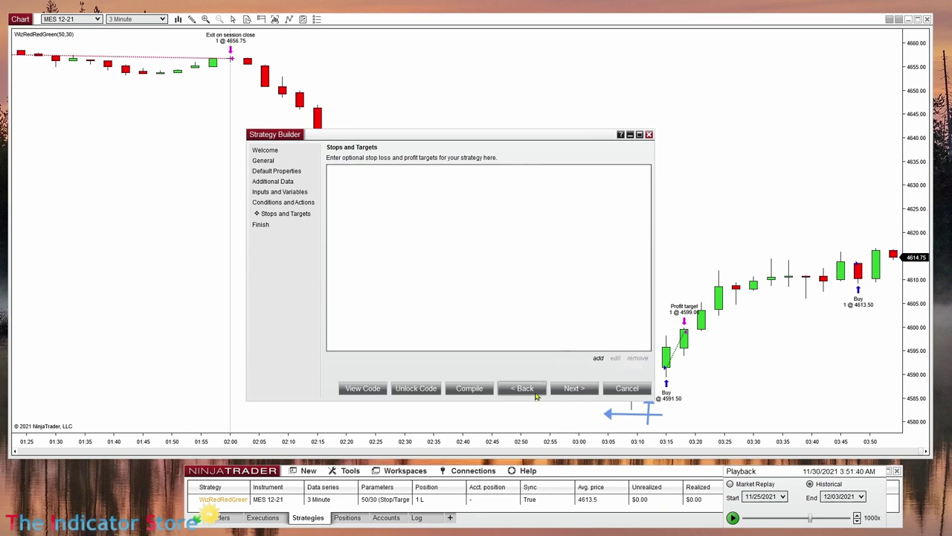
left_click_drag(574, 139, 465, 167)
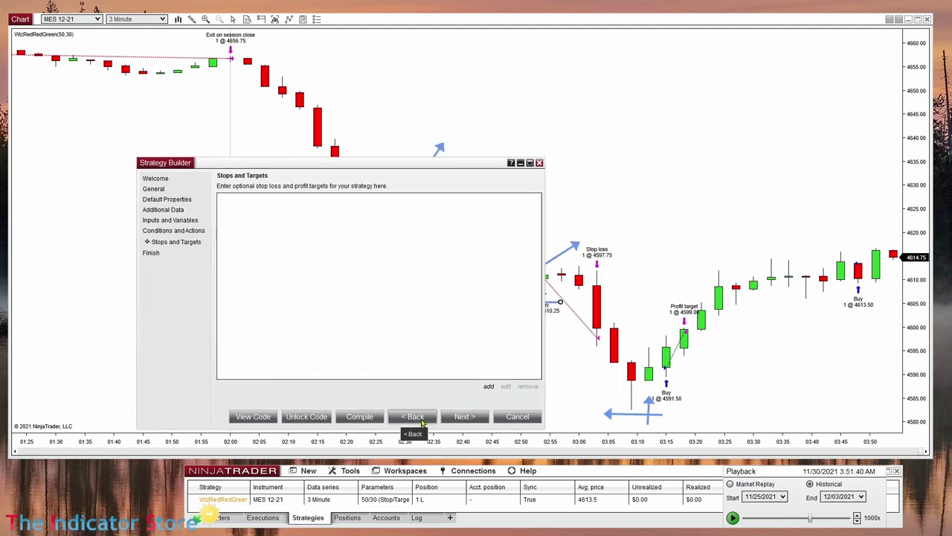
left_click(421, 421)
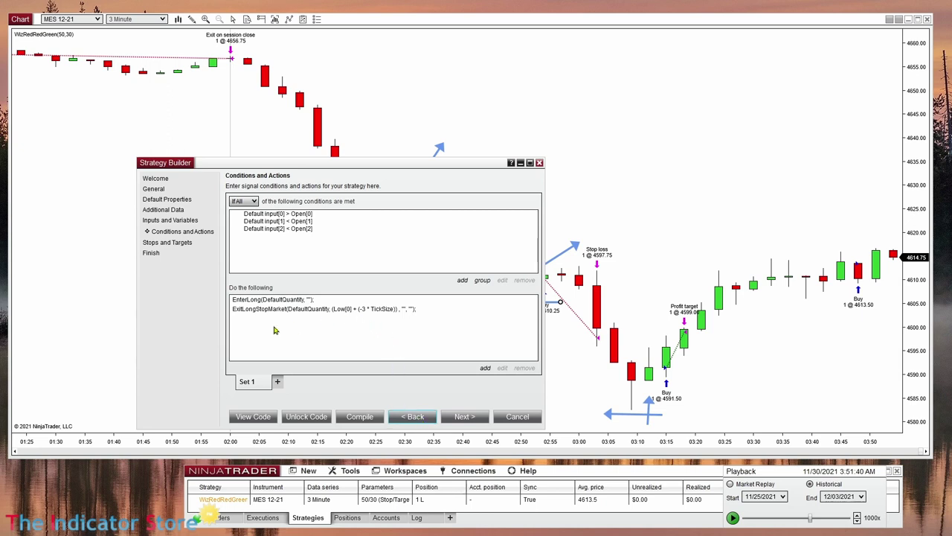
left_click(275, 312)
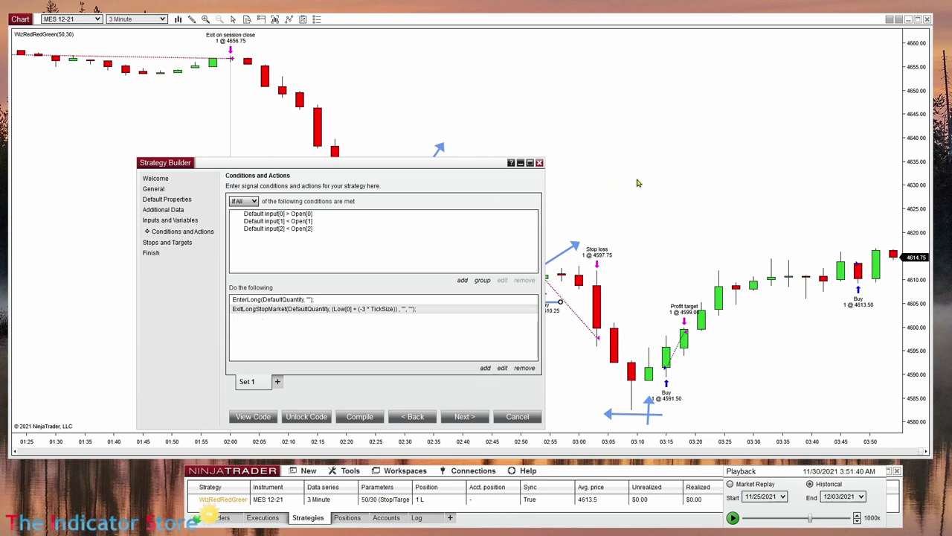
- Add an 'Exit long position by a limit order' action to Set 1 and focus its Limit Price
left_click(483, 368)
left_click(288, 214)
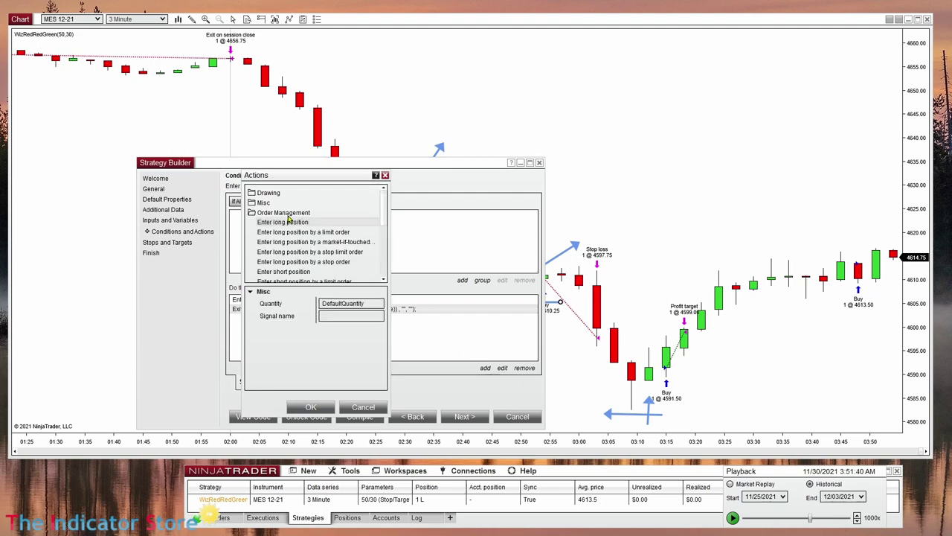
left_click(338, 233)
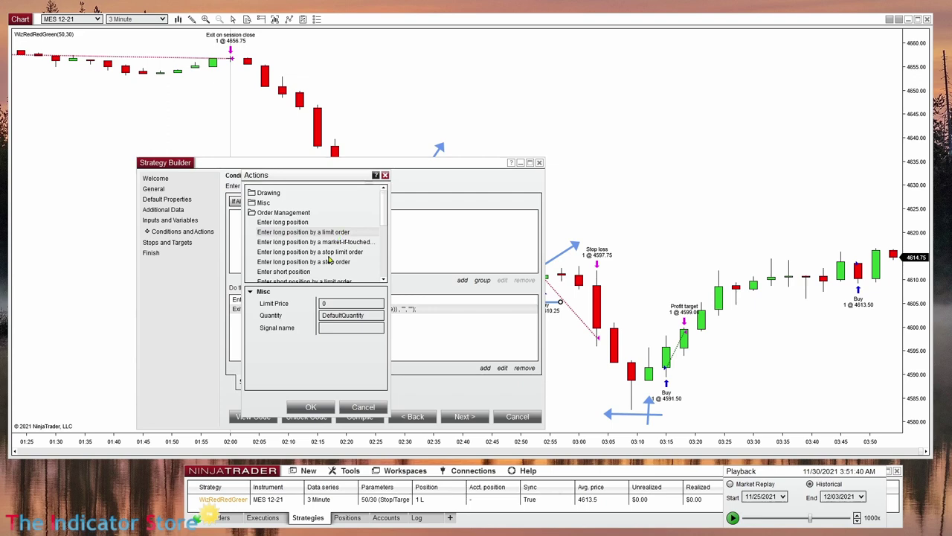
scroll(325, 241, "down", 1)
scroll(324, 240, "down", 2)
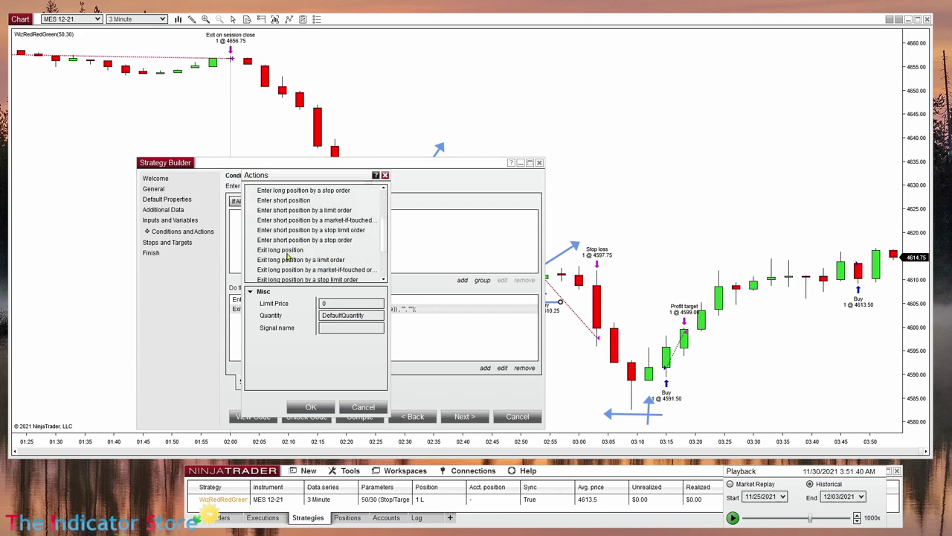
left_click(335, 260)
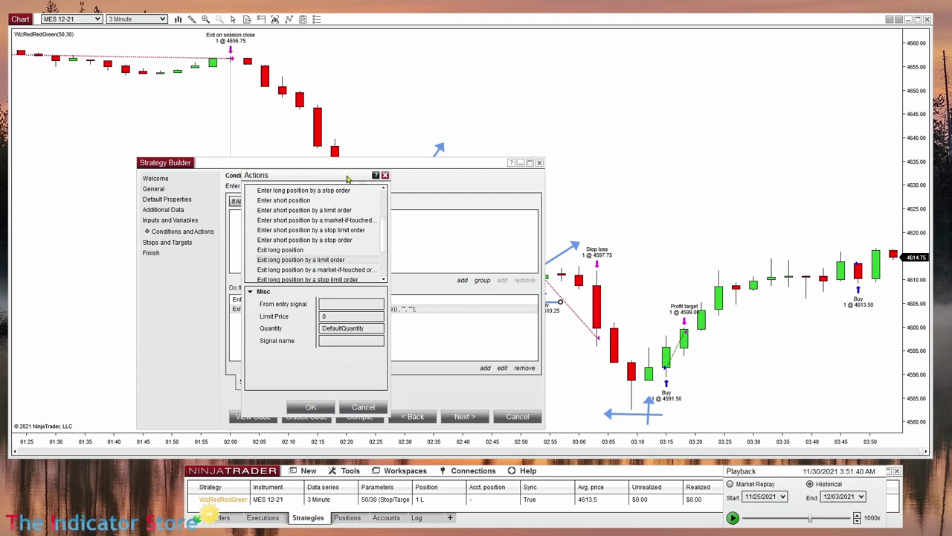
left_click_drag(347, 179, 166, 183)
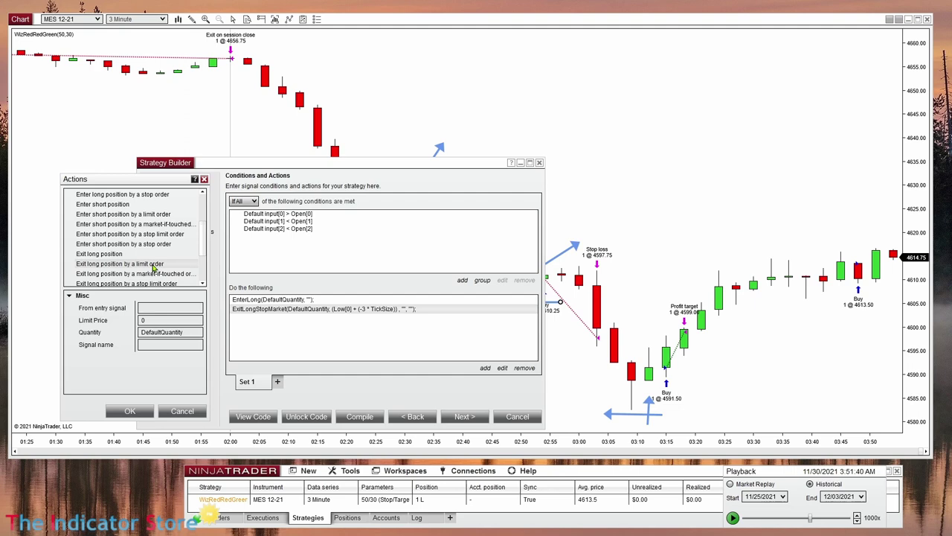
mouse_move(166, 320)
left_click(165, 321)
- Set the limit price to High[0] plus Target ticks and add ExitLongLimit to Set 1
left_click(197, 321)
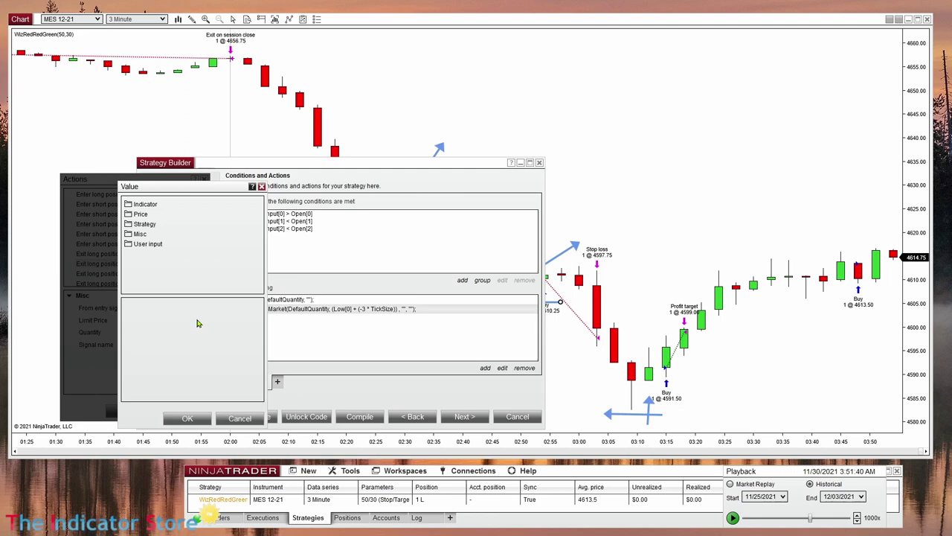
double_click(139, 216)
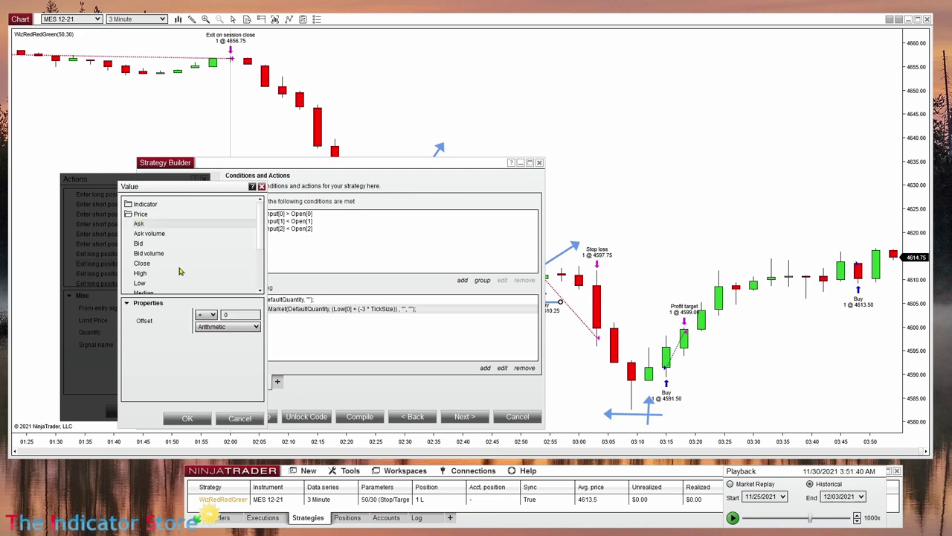
left_click(143, 273)
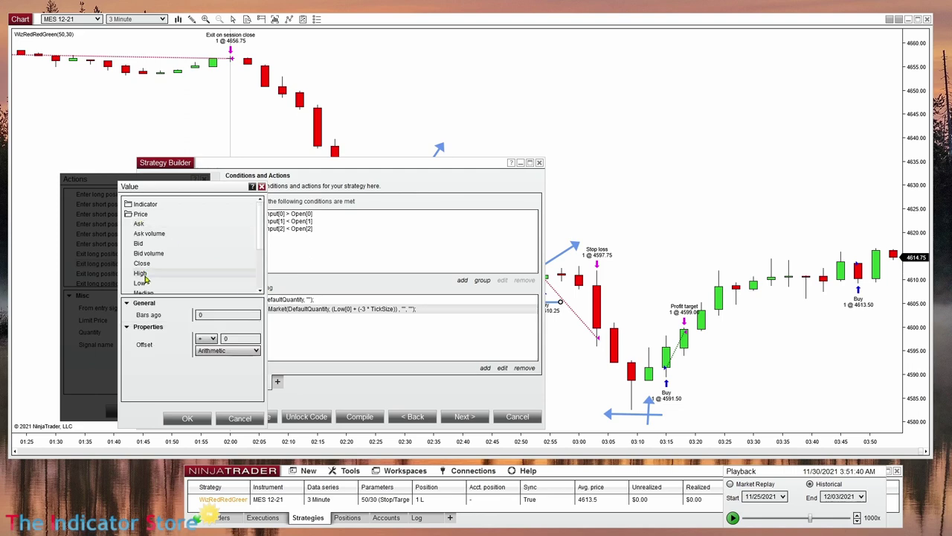
left_click(222, 349)
left_click(218, 387)
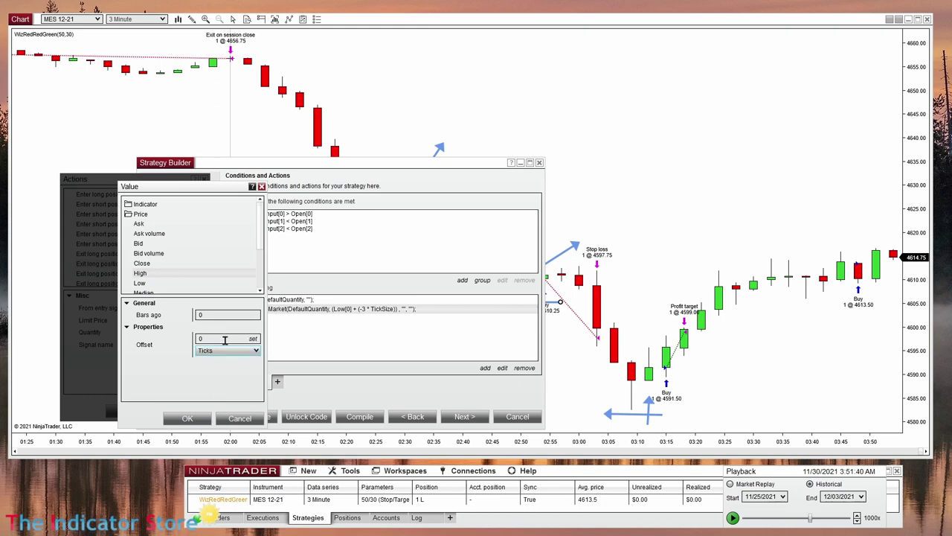
left_click(255, 341)
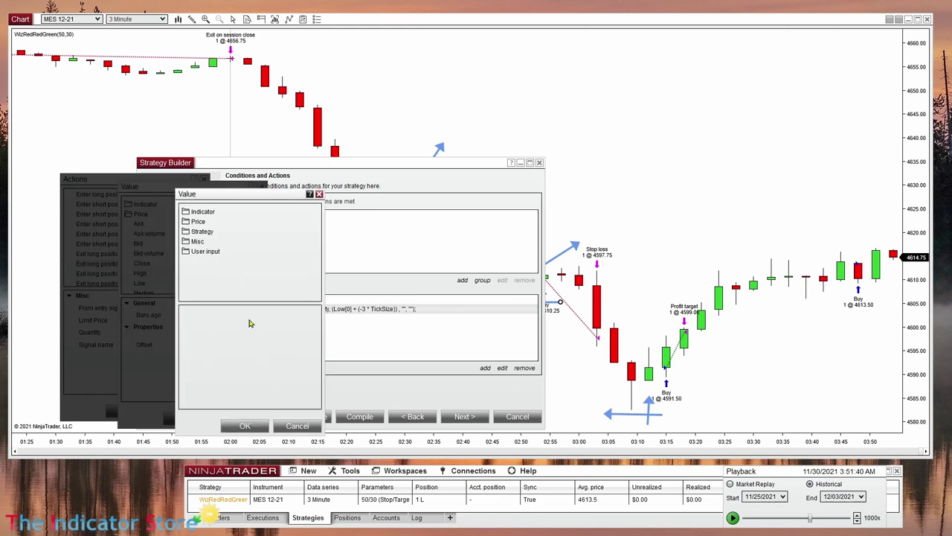
left_click(205, 254)
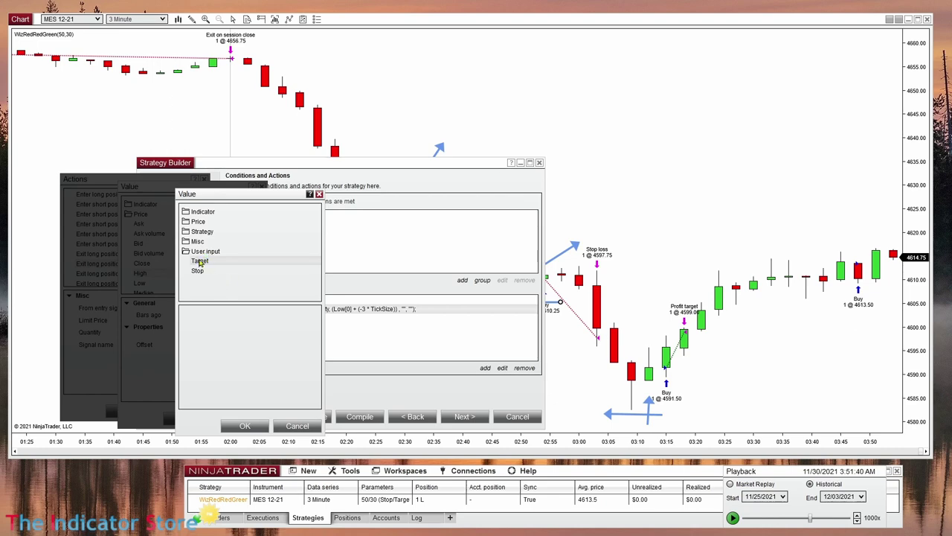
left_click(244, 425)
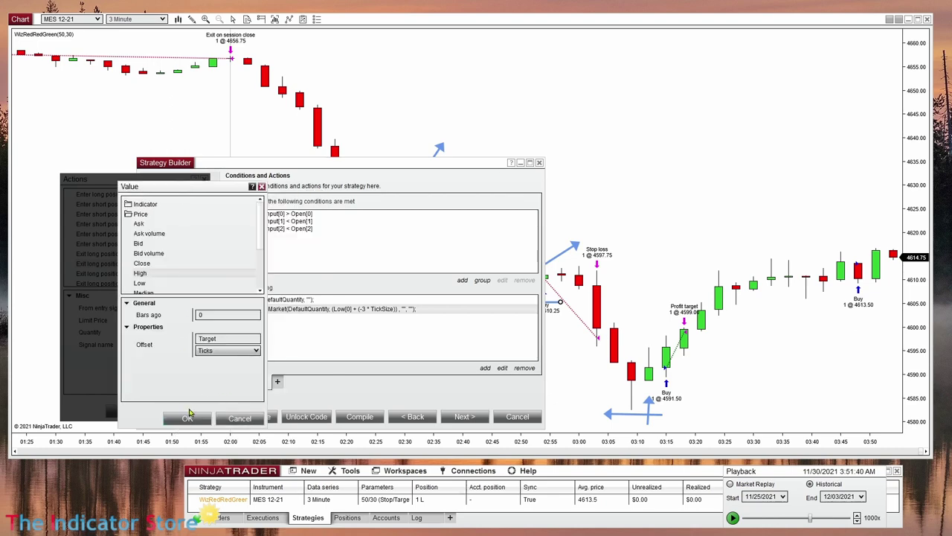
left_click(190, 418)
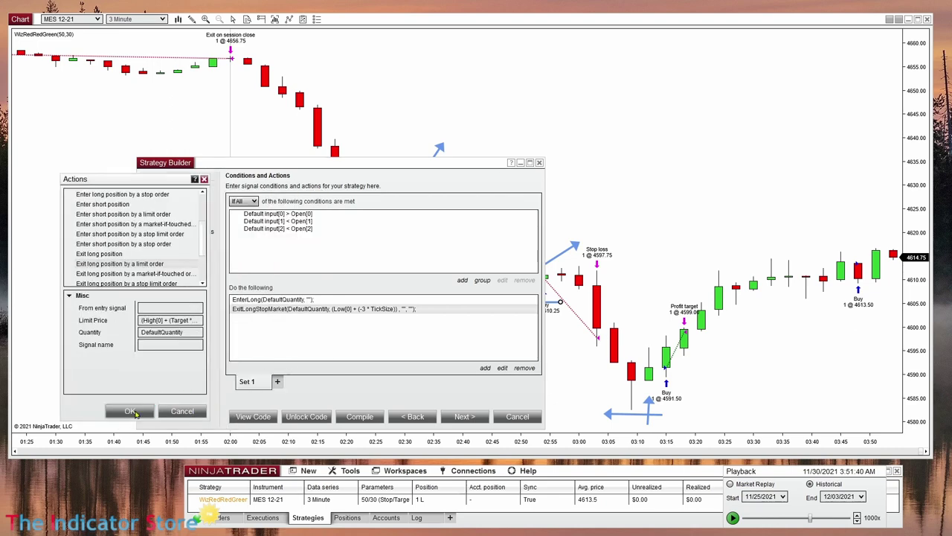
left_click(137, 411)
left_click(266, 300)
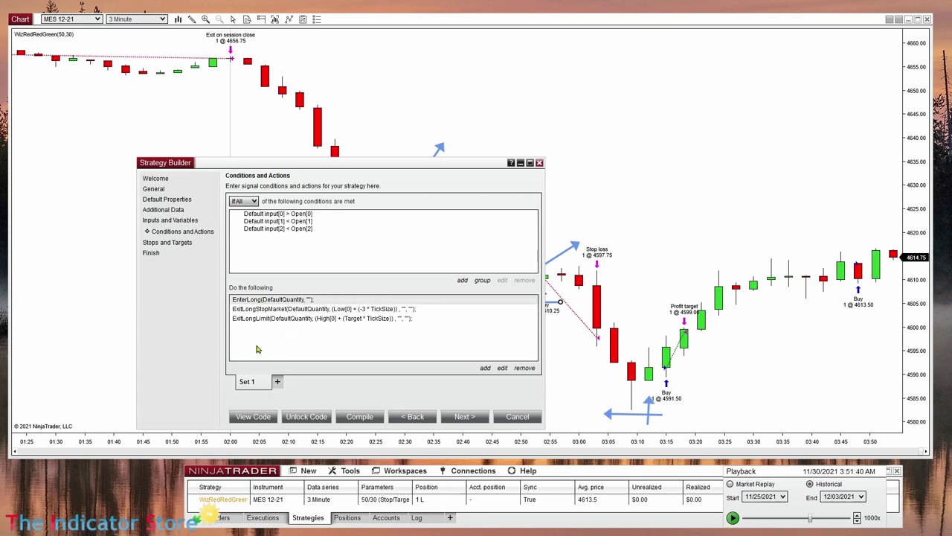
left_click(269, 309)
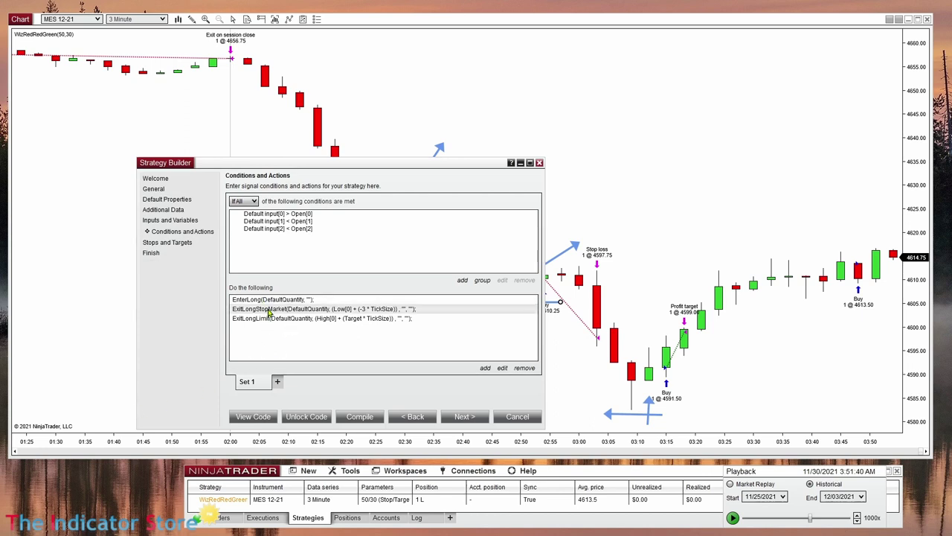
- Compile WizRedRedGreen with the new ExitLongLimit action and minimize the Strategy Builder
left_click(269, 321)
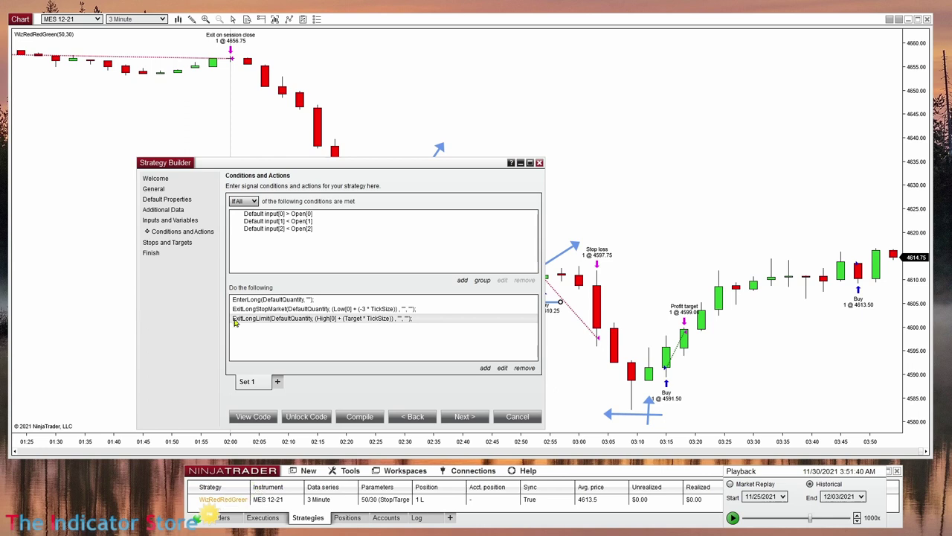
left_click(362, 417)
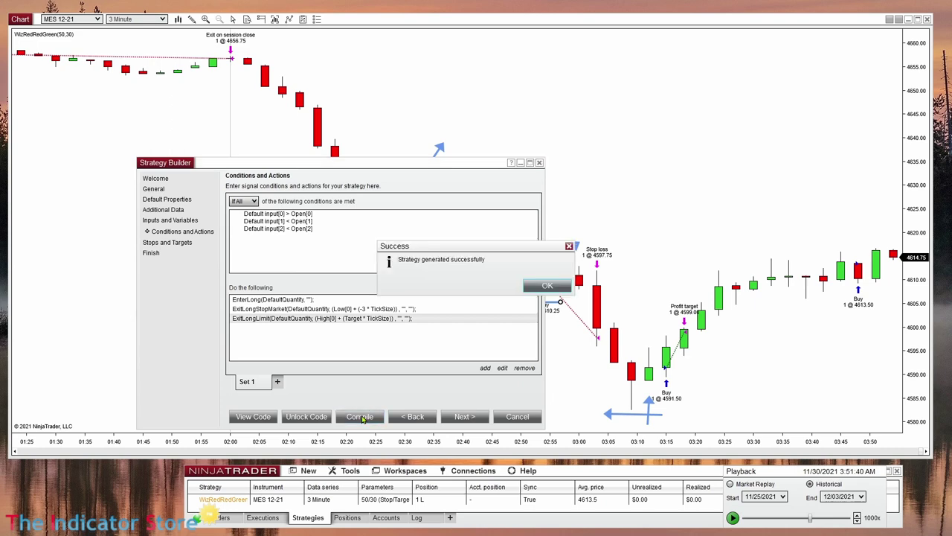
left_click(547, 286)
left_click(520, 162)
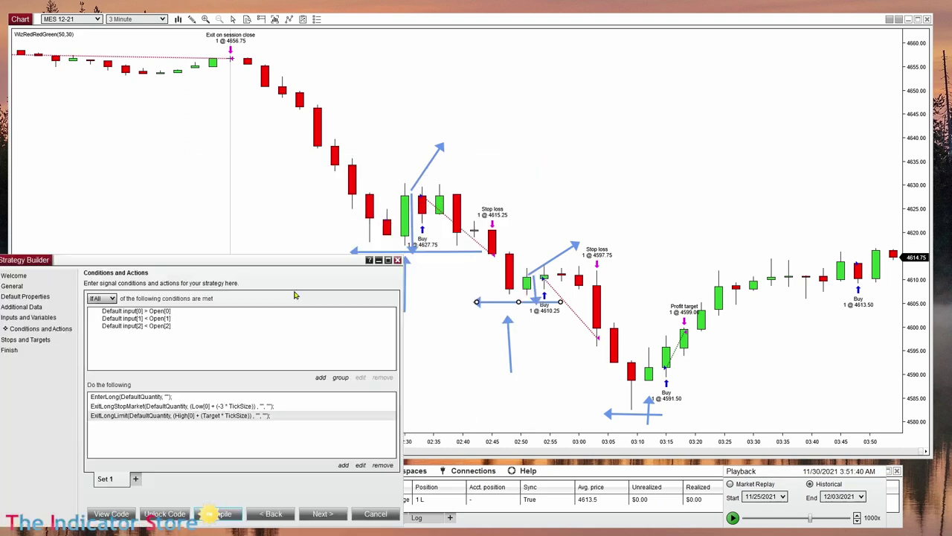
- Toggle WizRedRedGreen's Enabled box off and on so it reloads, then pan the chart
left_click(679, 476)
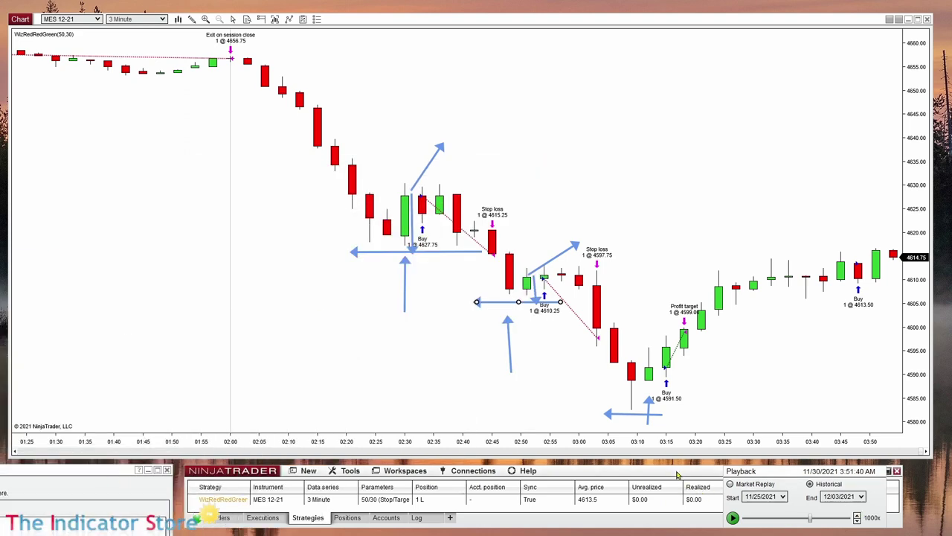
left_click_drag(717, 499, 710, 499)
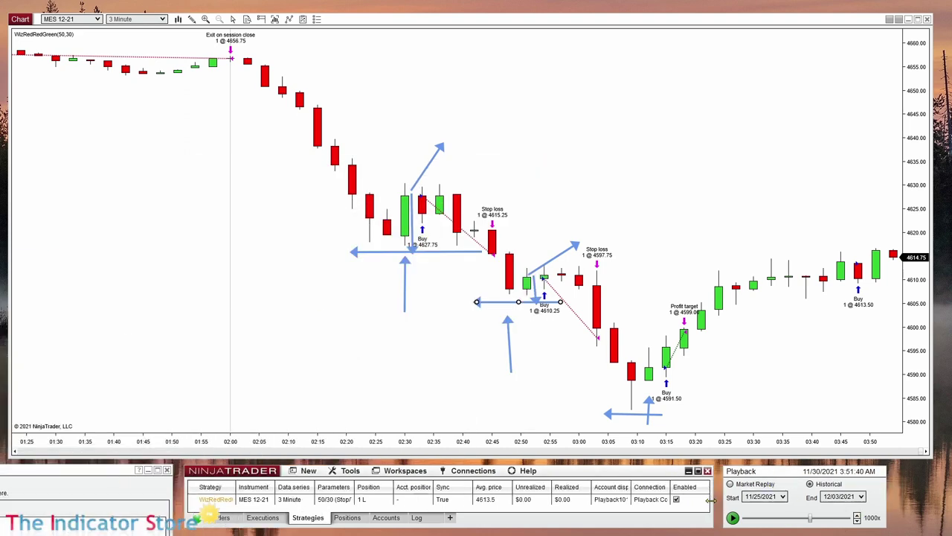
left_click(676, 501)
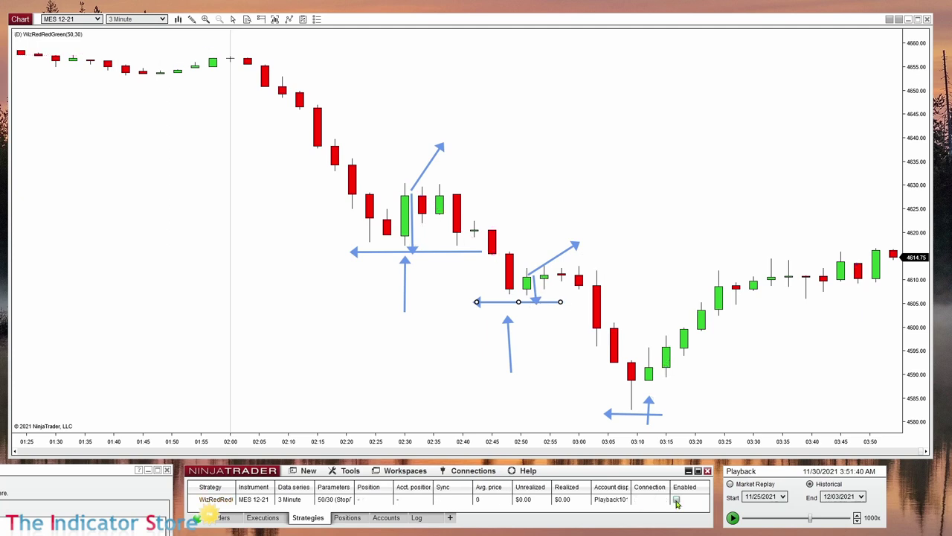
left_click(677, 500)
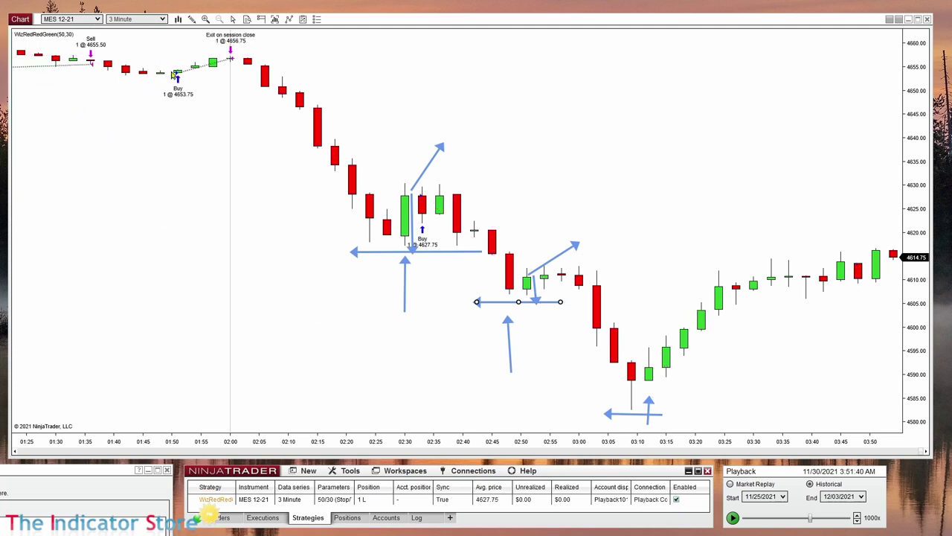
scroll(81, 149, "up", 3)
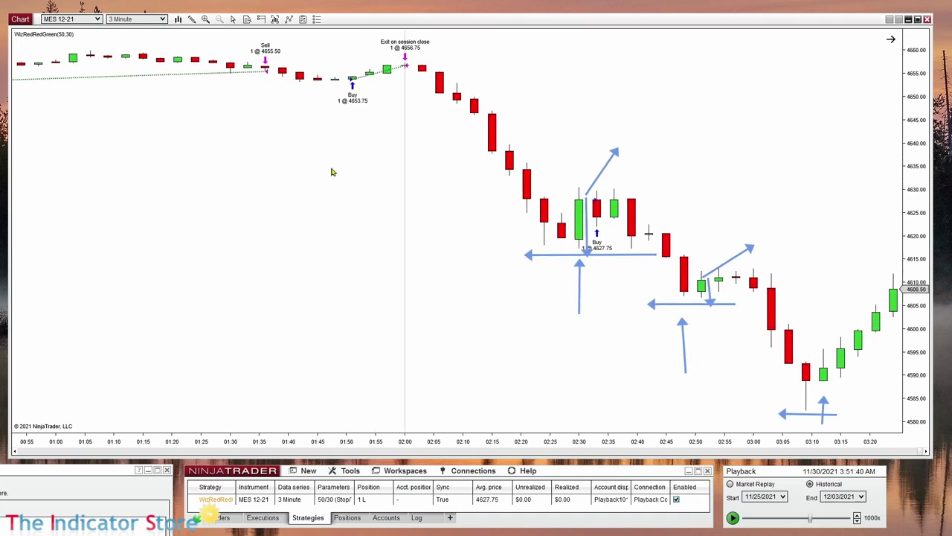
left_click_drag(332, 170, 160, 170)
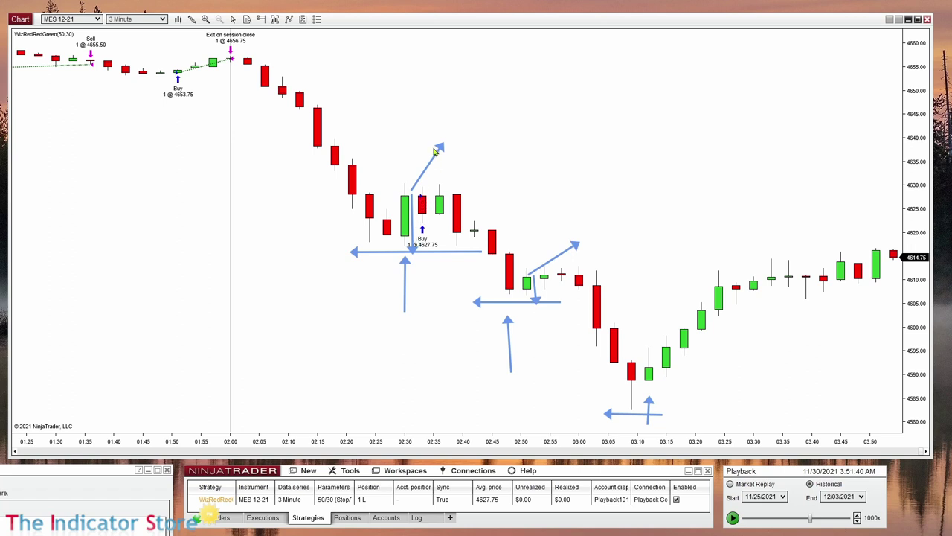
- Jump the market replay to 02:27 on 11/30/2021 and lower playback speed to 20x
middle_click(396, 249)
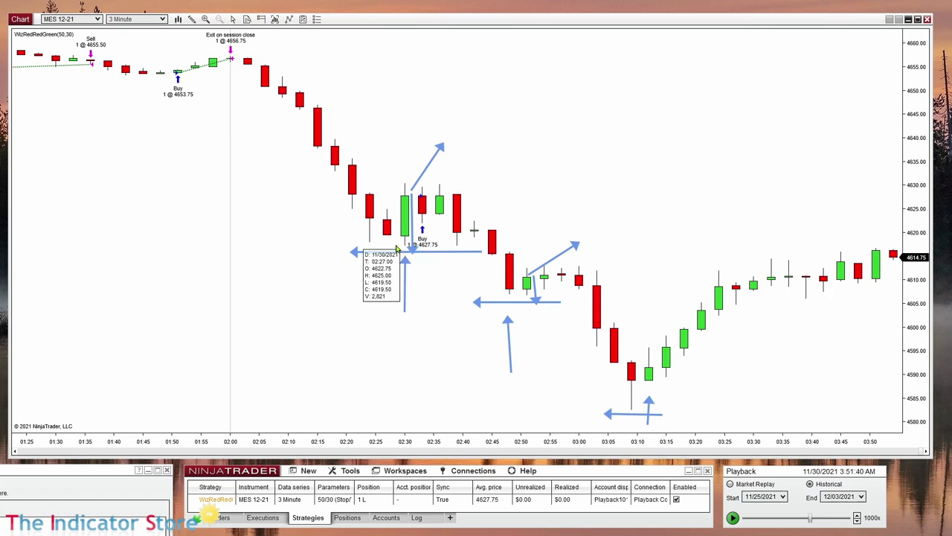
right_click(767, 514)
left_click(711, 459)
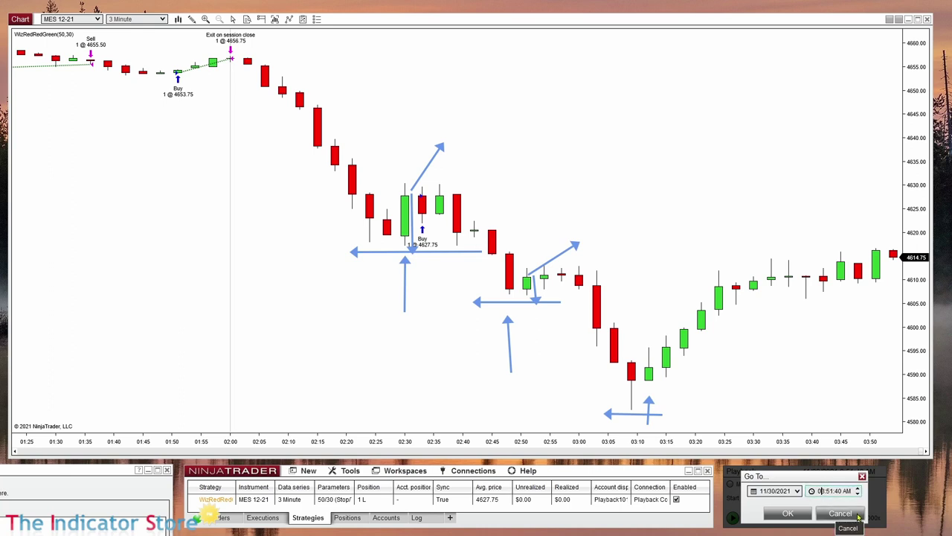
type("2")
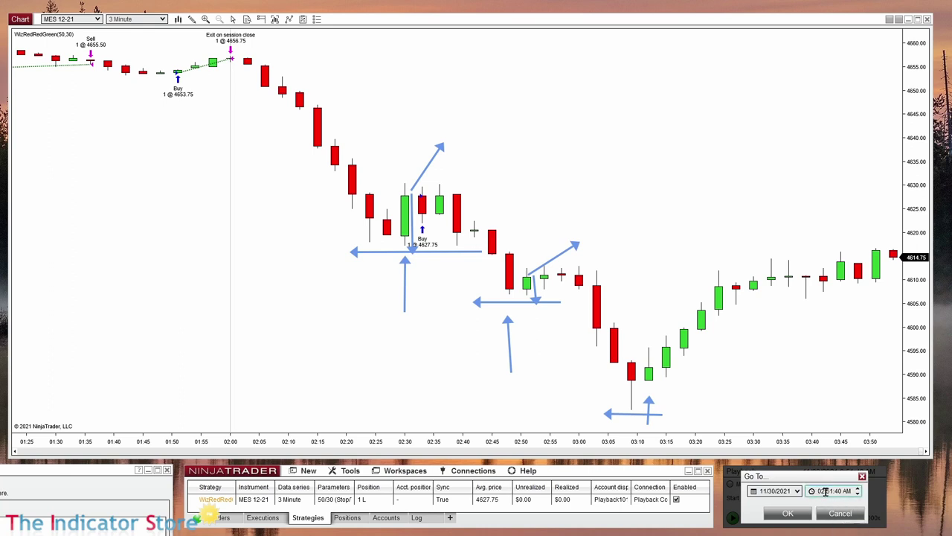
double_click(831, 491)
type("27")
left_click(785, 512)
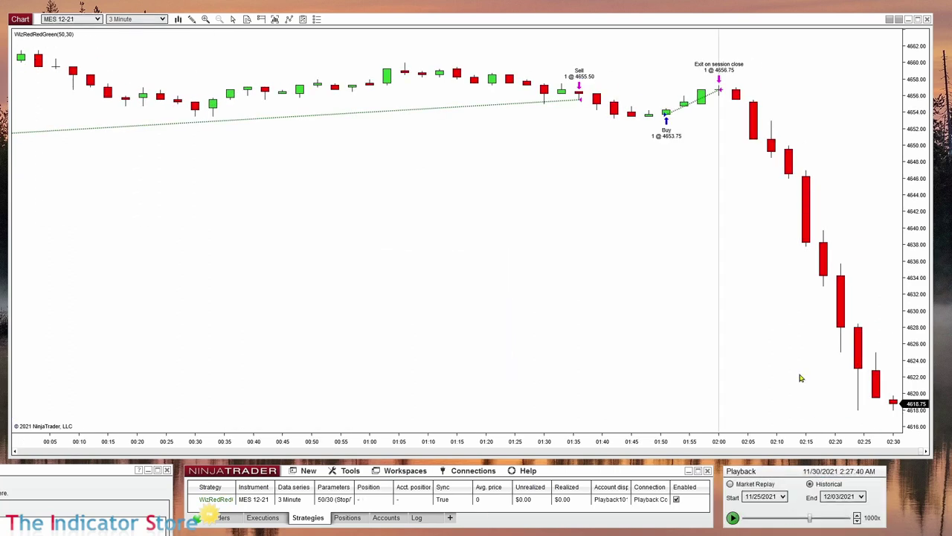
left_click_drag(606, 333, 454, 323)
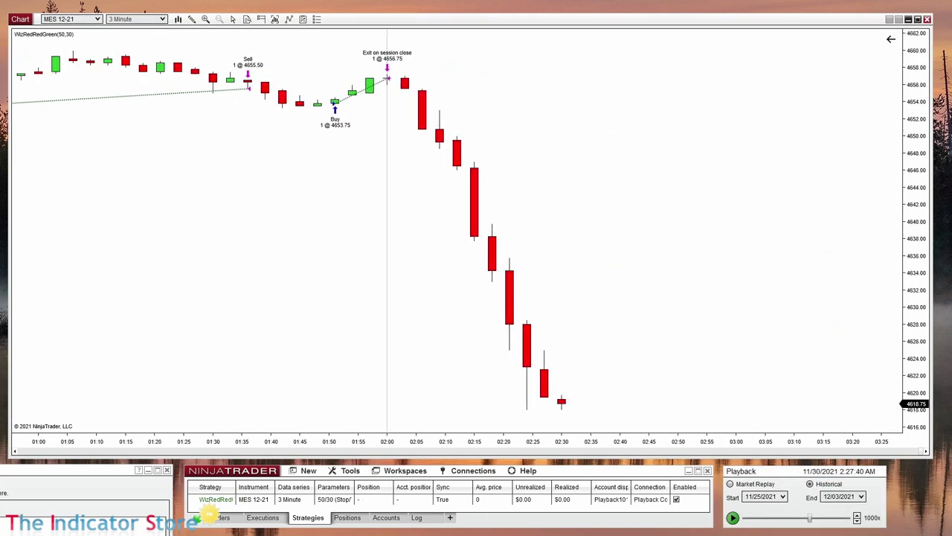
left_click(857, 521)
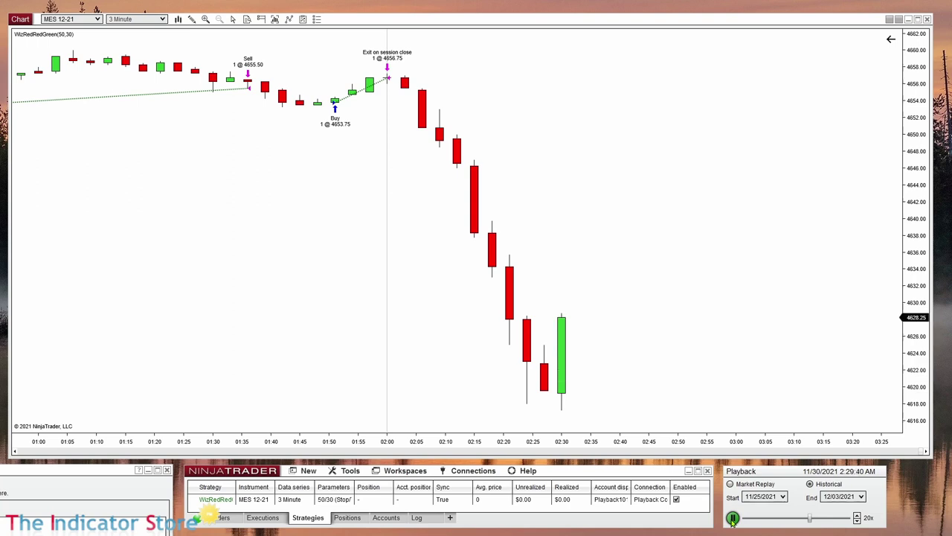
- Run the replay until the 4627.25 buy gets a 4638.00 limit and 4616.50 stop
left_click(732, 518)
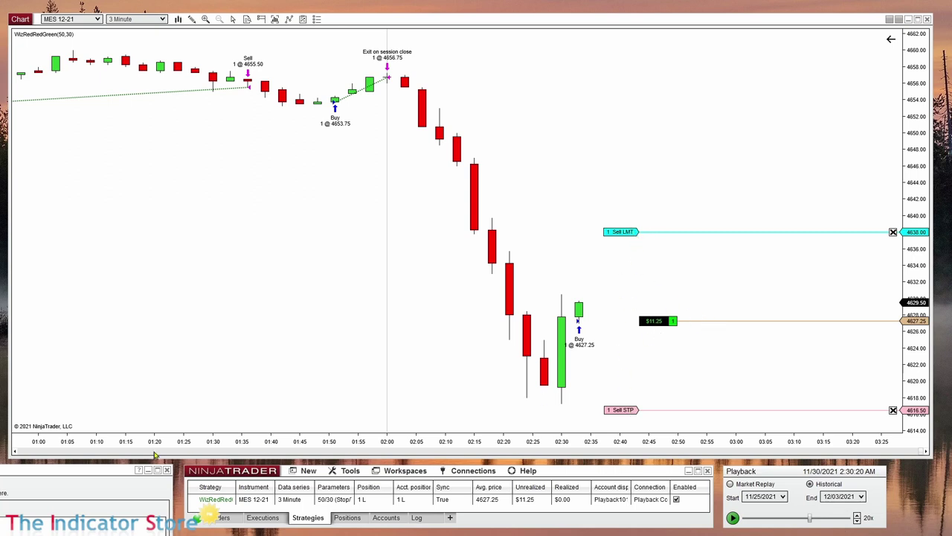
left_click_drag(87, 473, 352, 186)
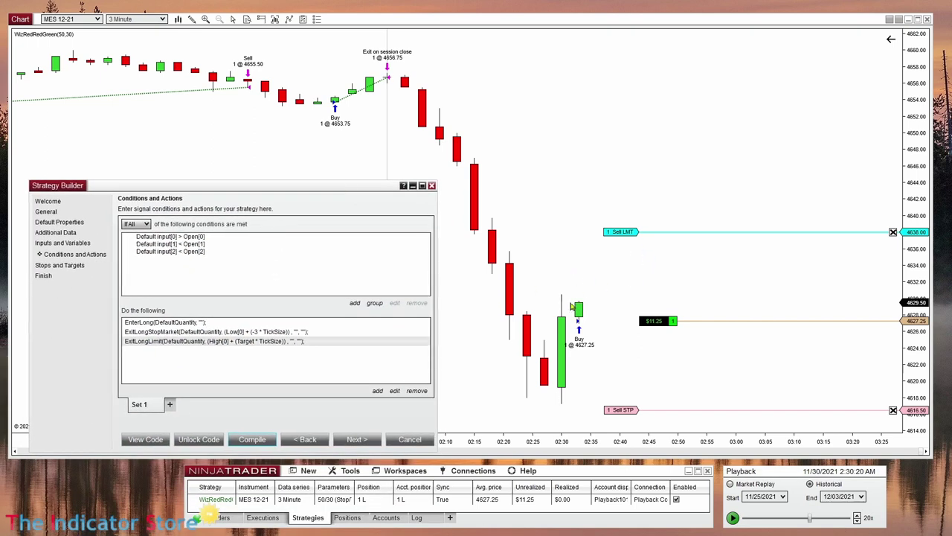
- Review Set 1's three entry conditions and both exit actions, then advance to Stops and Targets
left_click(168, 237)
left_click(165, 244)
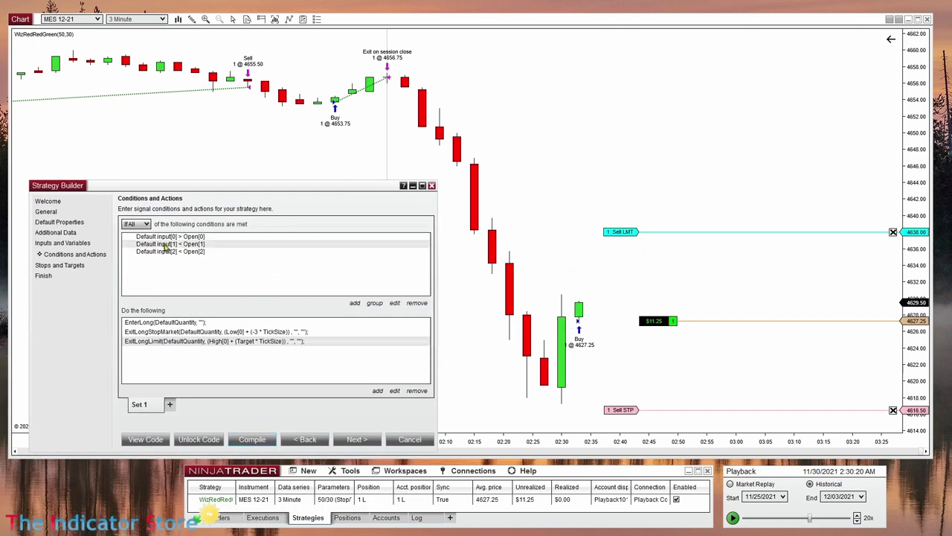
left_click(168, 252)
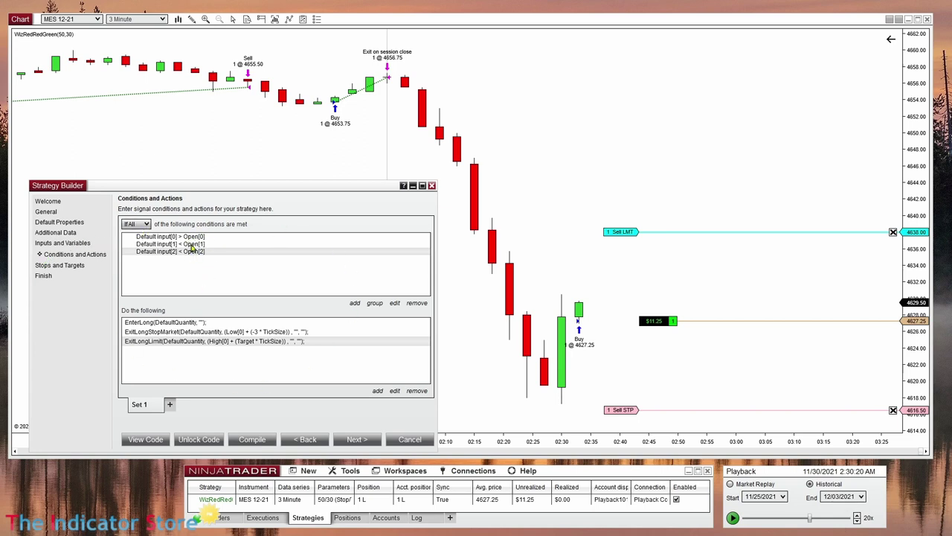
left_click(167, 333)
left_click(167, 341)
left_click(167, 333)
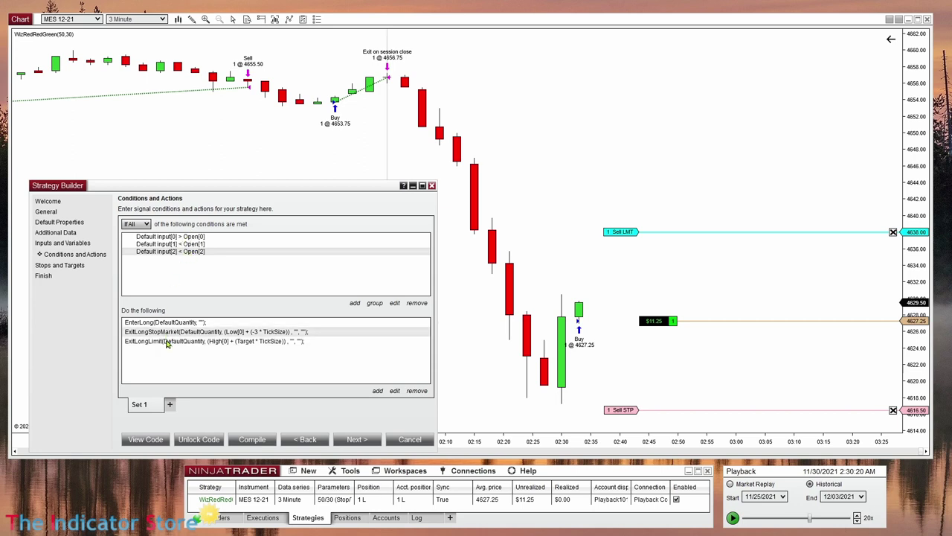
left_click(168, 341)
left_click(357, 440)
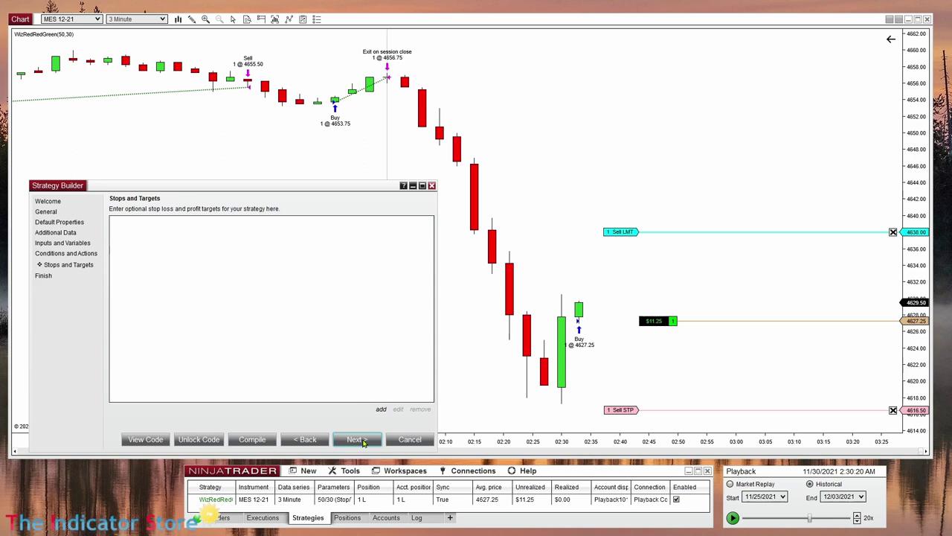
- Briefly resume then pause the replay, and return to the Conditions and Actions page
left_click(733, 517)
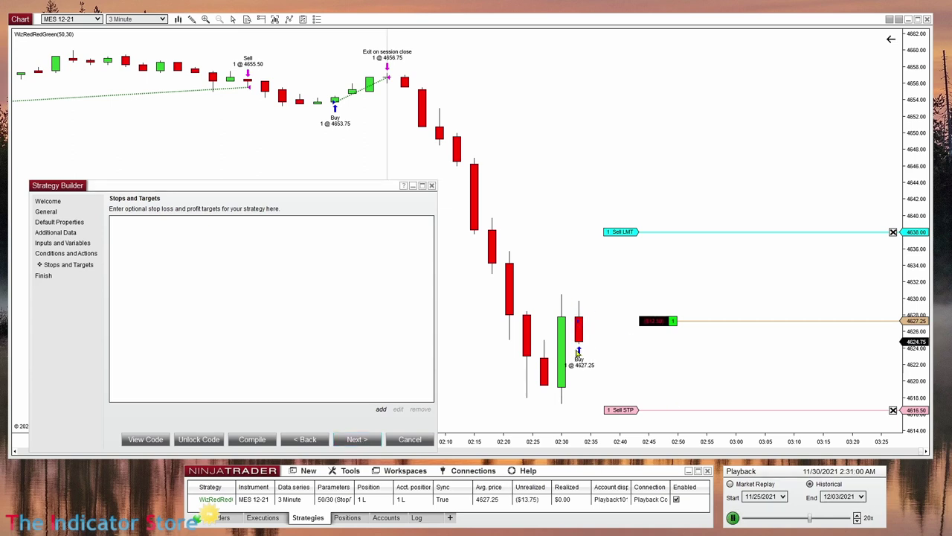
left_click(734, 517)
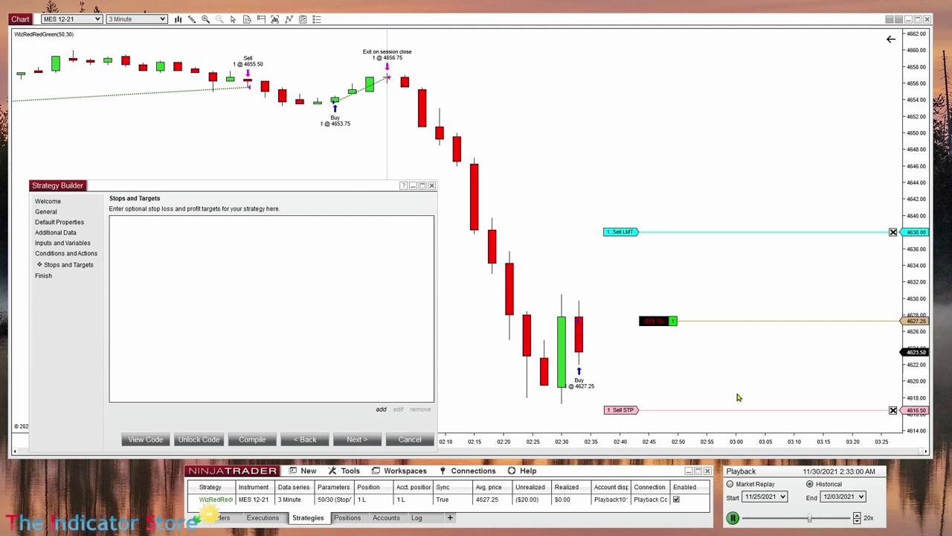
left_click(733, 517)
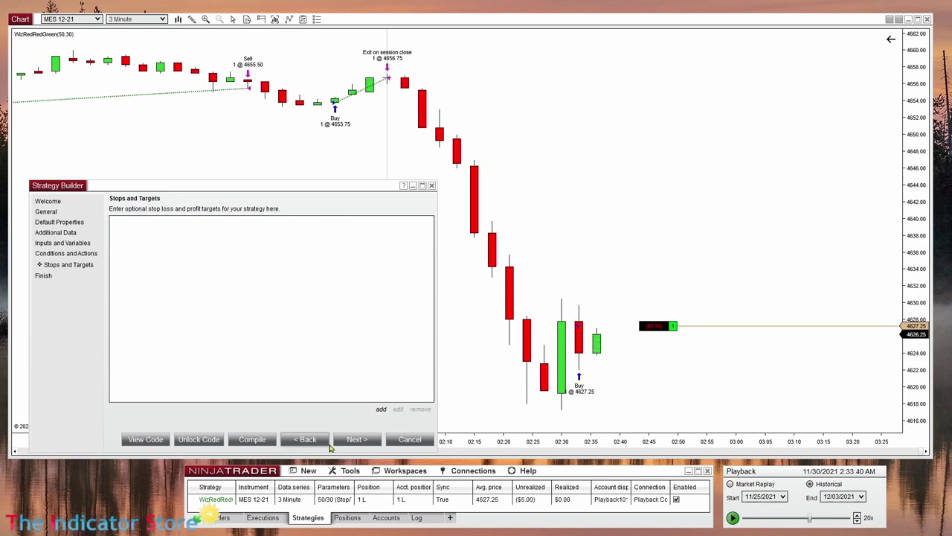
left_click(305, 439)
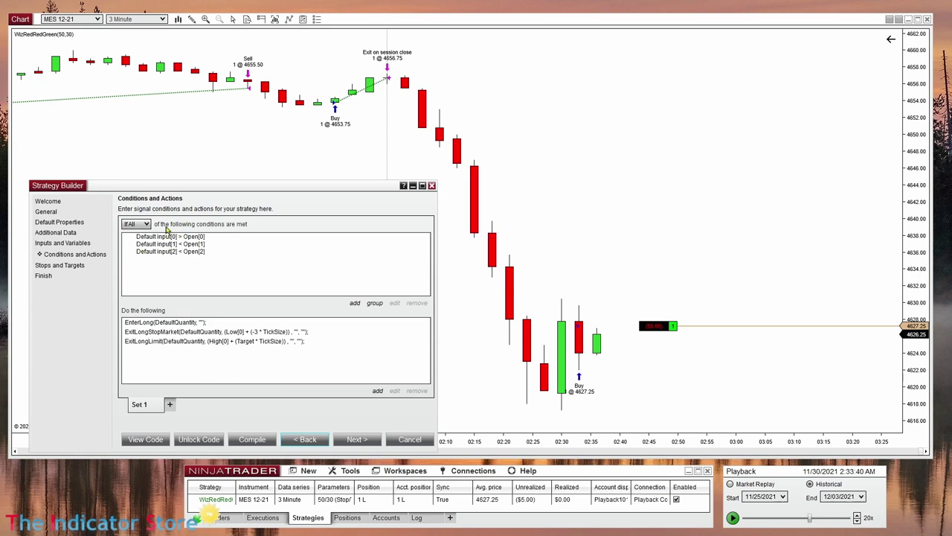
left_click(154, 333)
left_click(151, 342)
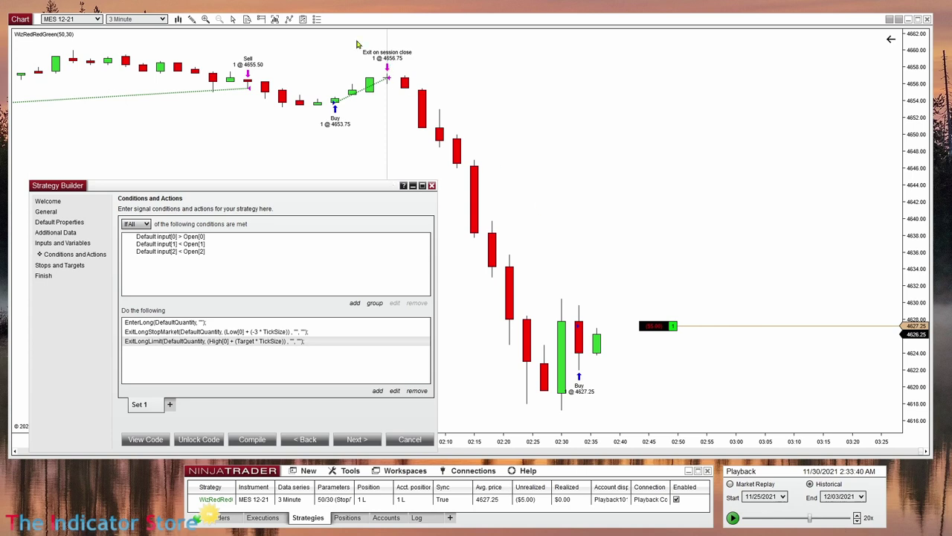
key("Escape")
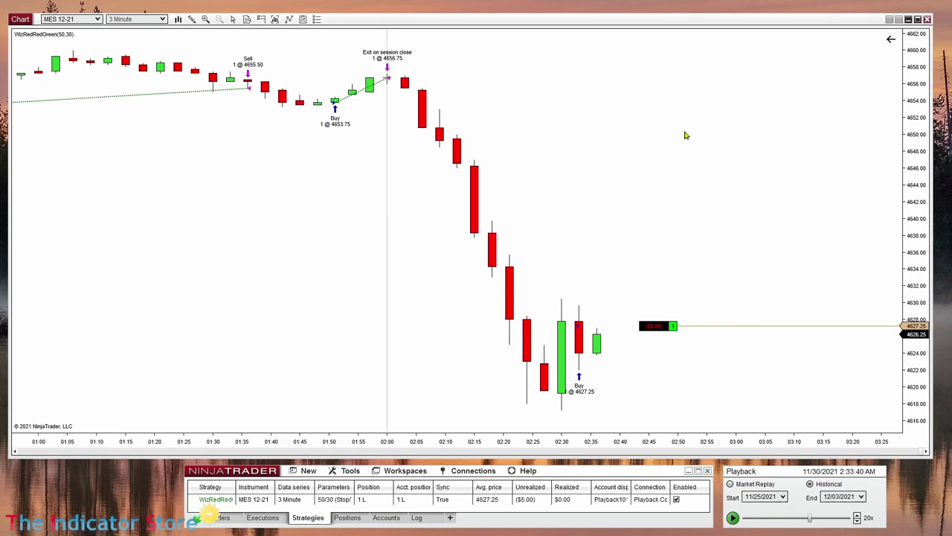
right_click(684, 134)
left_click(581, 202)
scroll(510, 315, "down", 1)
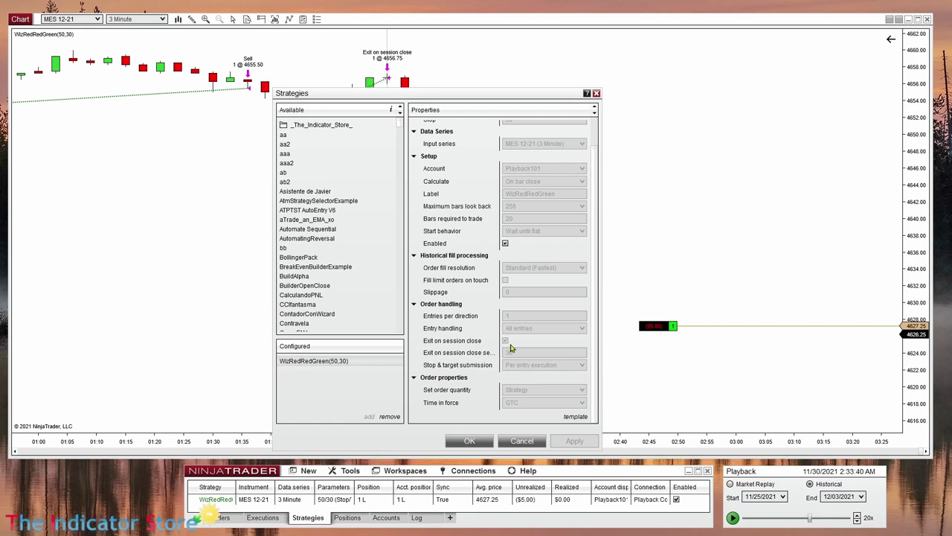
left_click(532, 440)
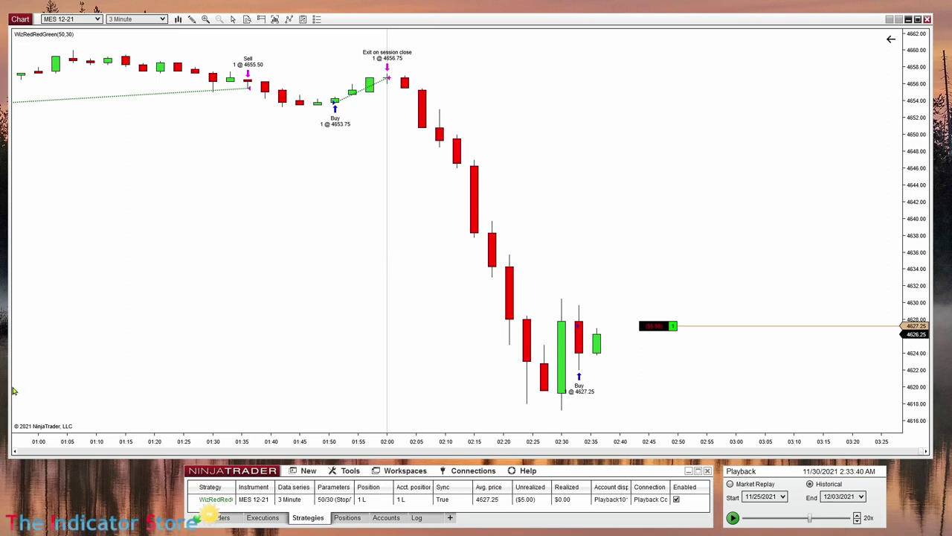
left_click_drag(11, 392, 298, 392)
left_click(195, 192)
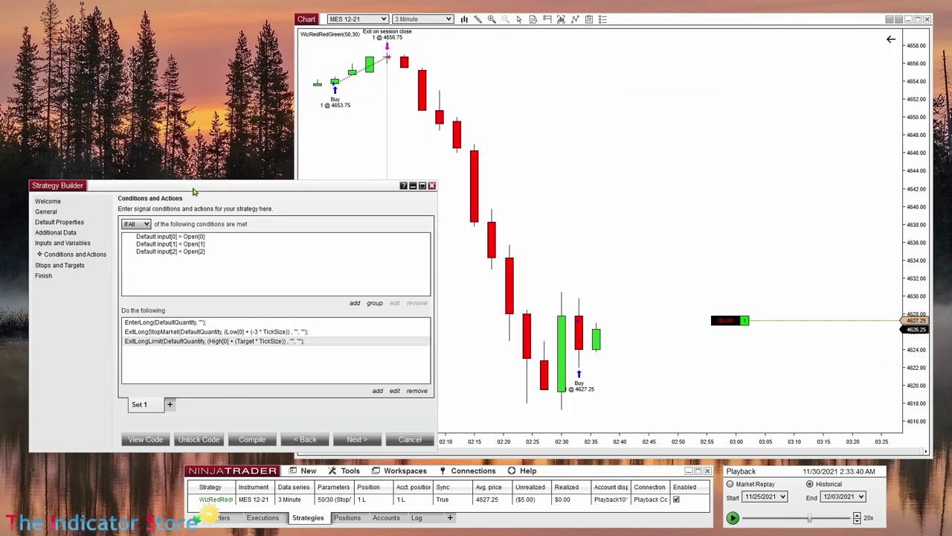
- Restore the chart to full width and add an empty Set 2 beside Set 1 in Strategy Builder
left_click_drag(297, 138, 53, 157)
left_click(47, 313)
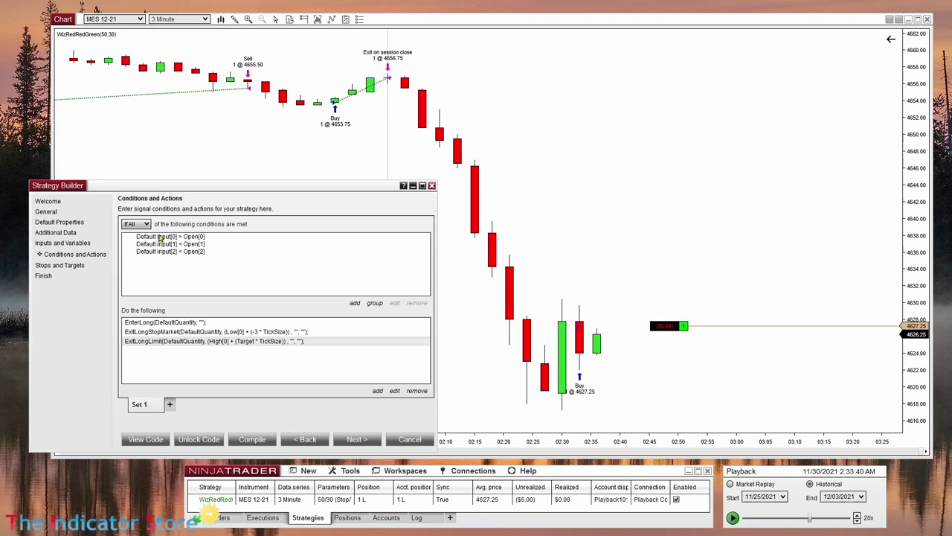
left_click(224, 333)
left_click(224, 340)
left_click(170, 406)
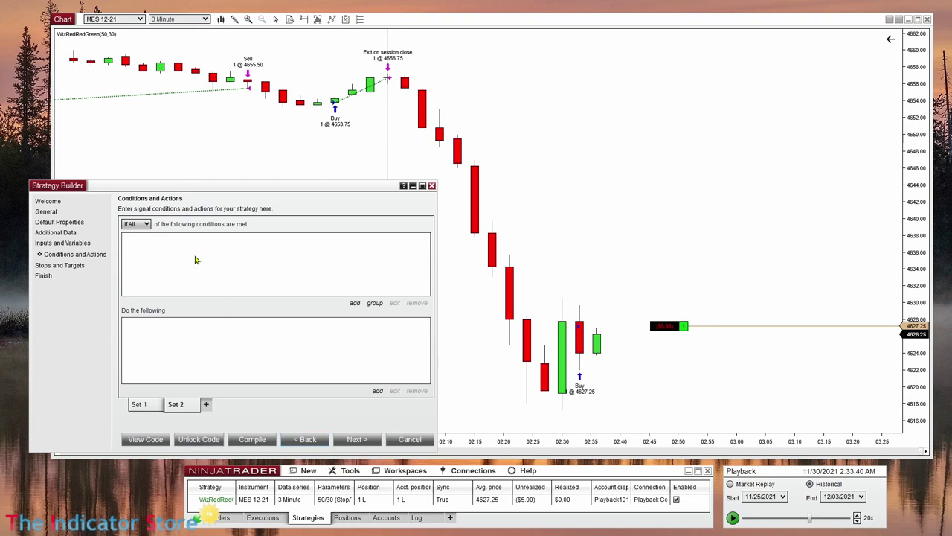
- Give Set 2 the condition current market position equals Long, then return to Set 1's exit actions
left_click(355, 302)
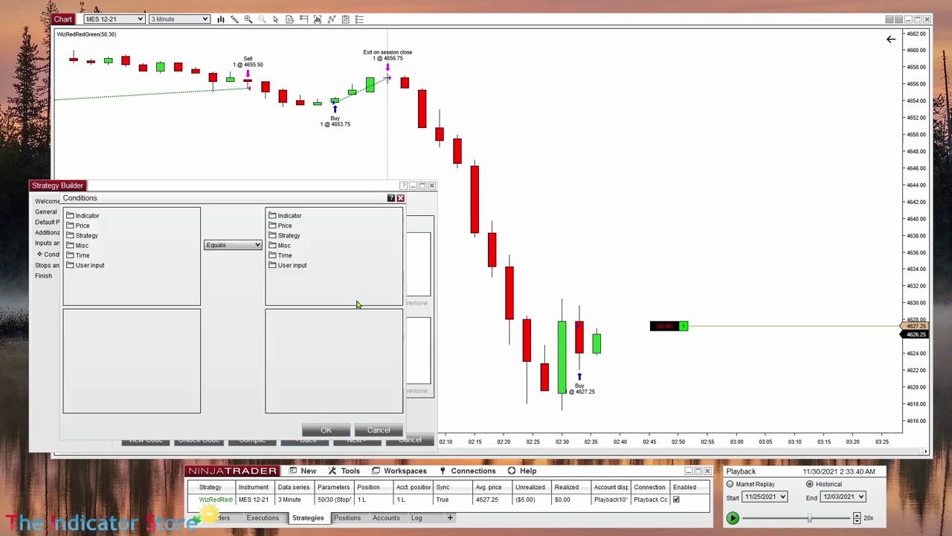
left_click(84, 236)
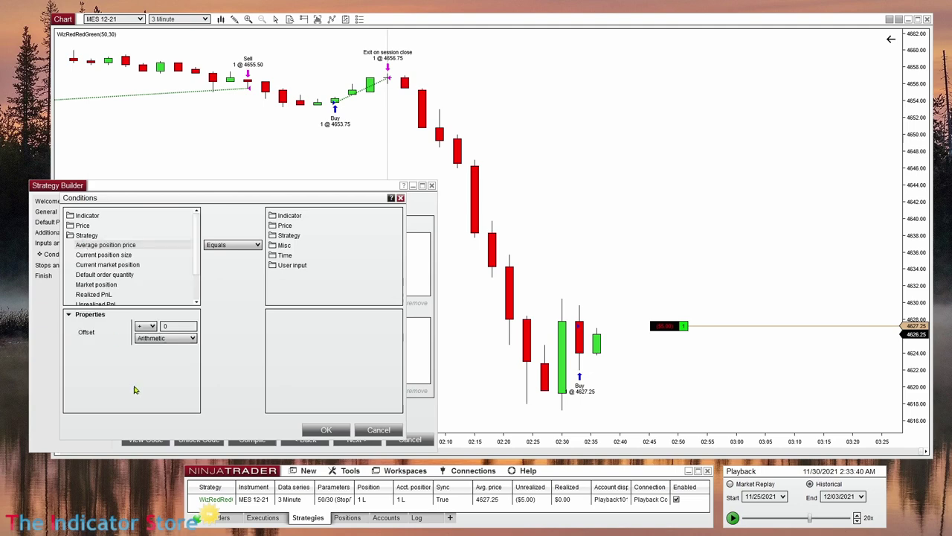
left_click(105, 265)
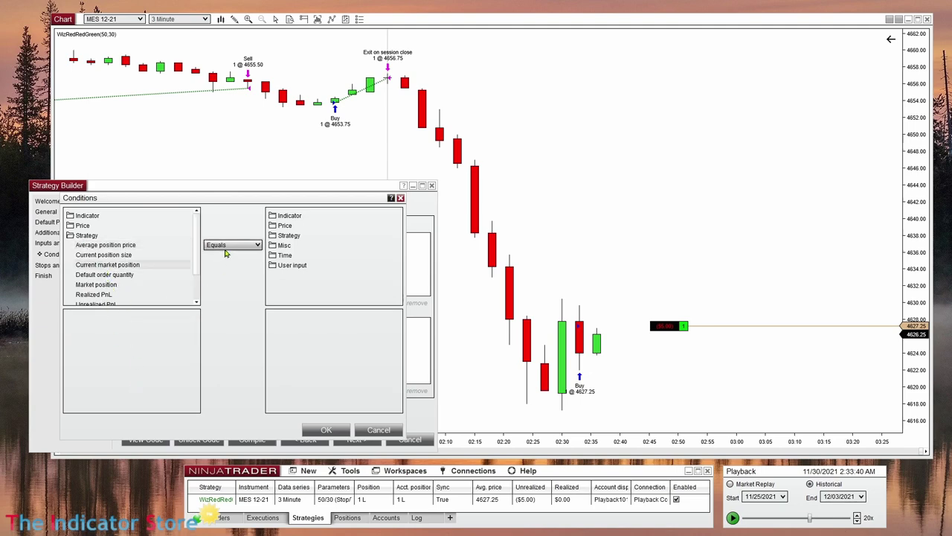
left_click(287, 236)
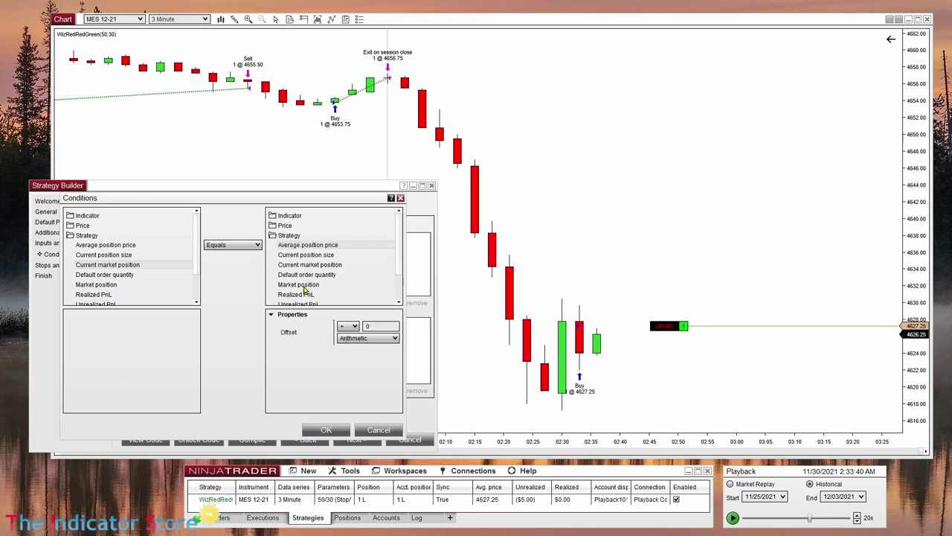
left_click(305, 285)
left_click(326, 430)
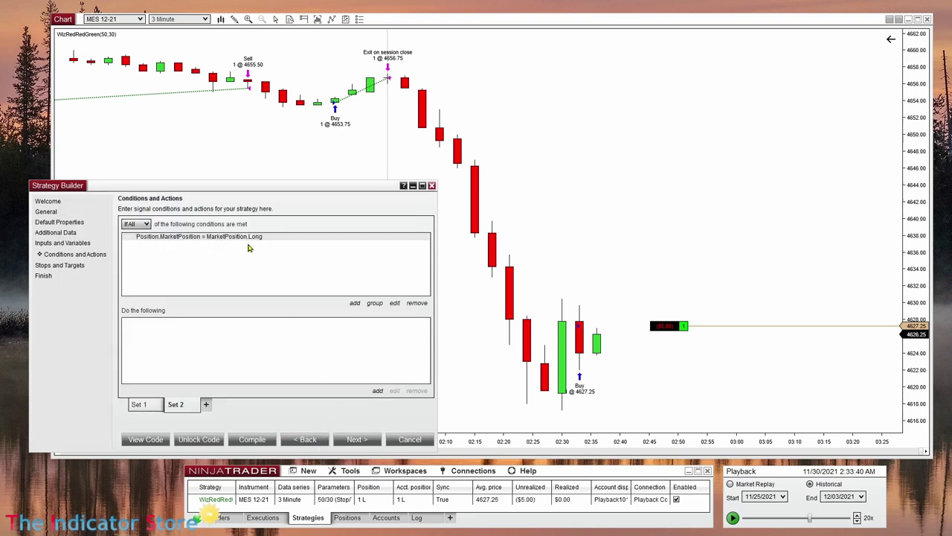
left_click(148, 405)
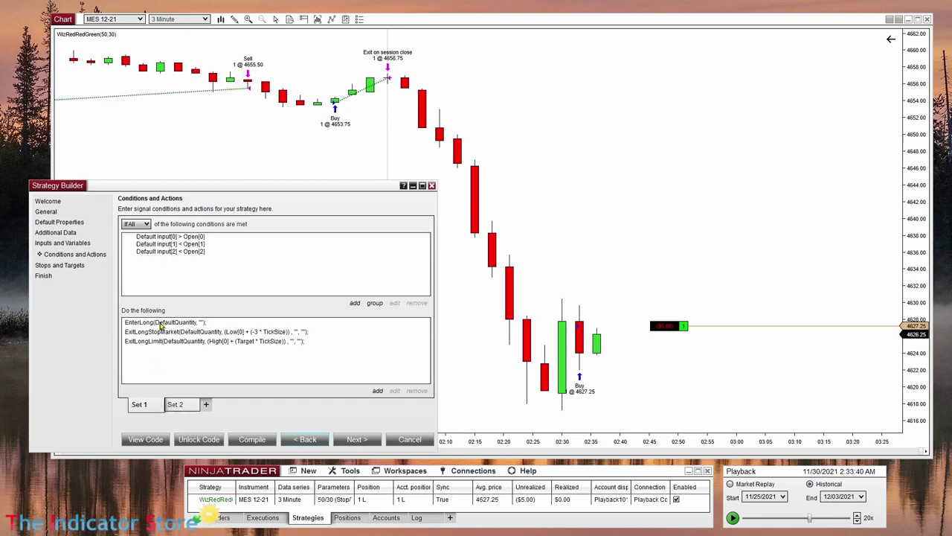
left_click(164, 336)
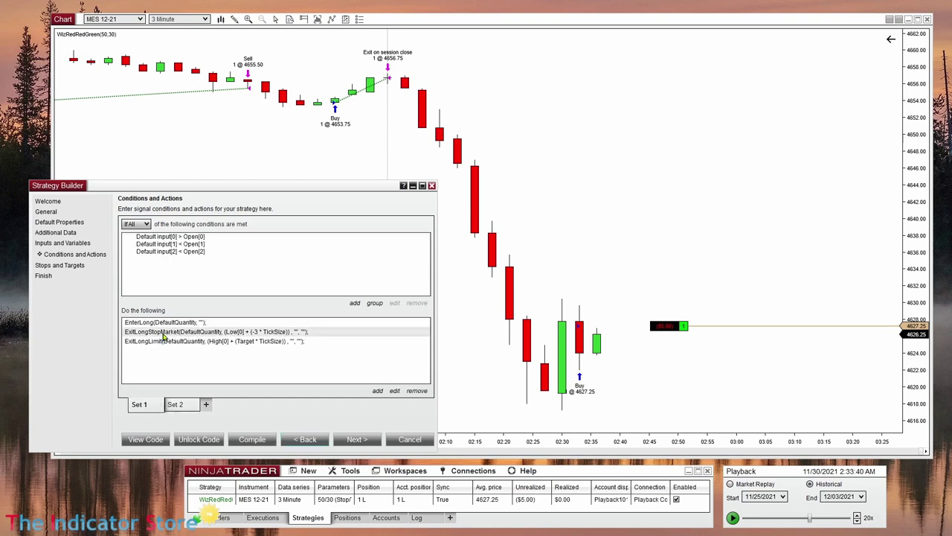
- Copy the ExitLongStopMarket action from Set 1 and paste it into Set 2
right_click(170, 336)
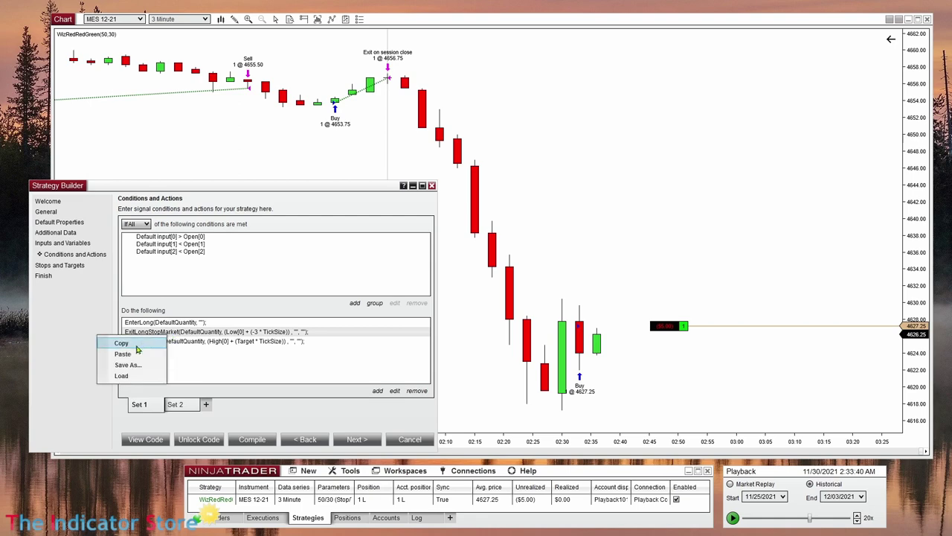
left_click(138, 345)
left_click(175, 404)
right_click(179, 341)
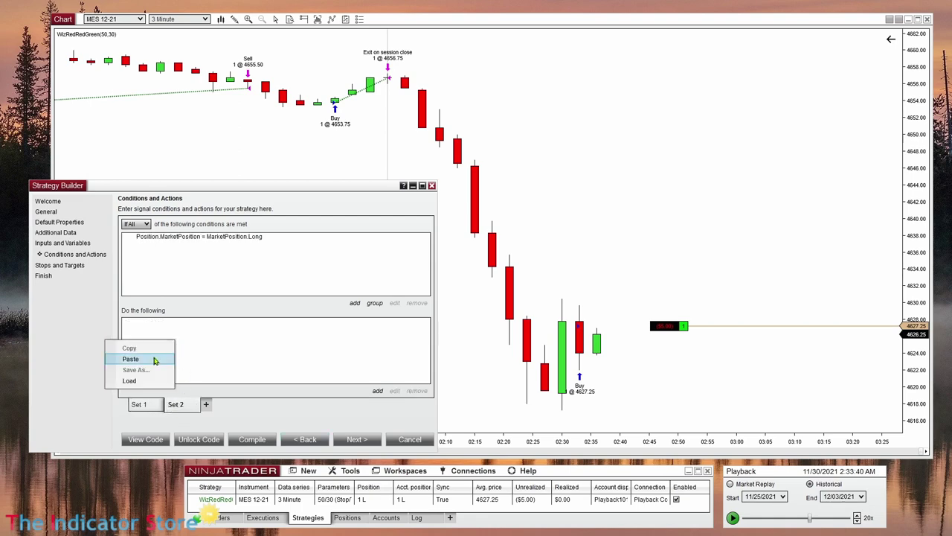
left_click(154, 359)
- Copy the ExitLongLimit action from Set 1 and paste it into Set 2
left_click(139, 405)
left_click(158, 340)
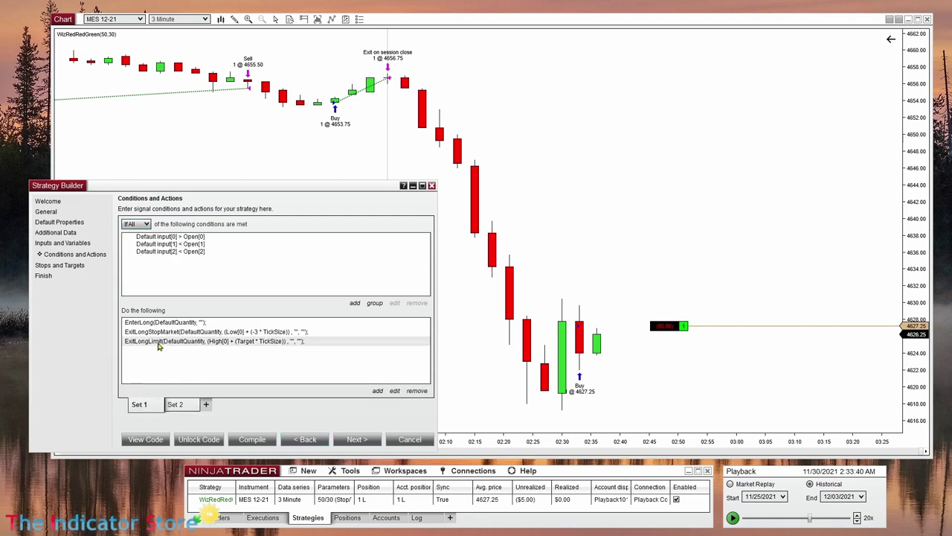
right_click(158, 342)
left_click(138, 351)
left_click(175, 405)
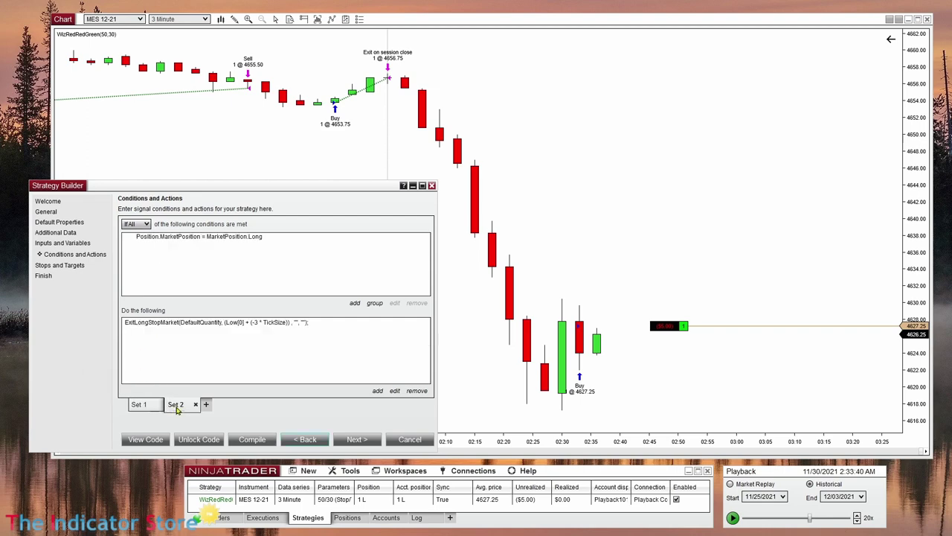
right_click(207, 342)
left_click(180, 361)
- Delete both exit actions from Set 1, leaving only its EnterLong action
left_click(145, 408)
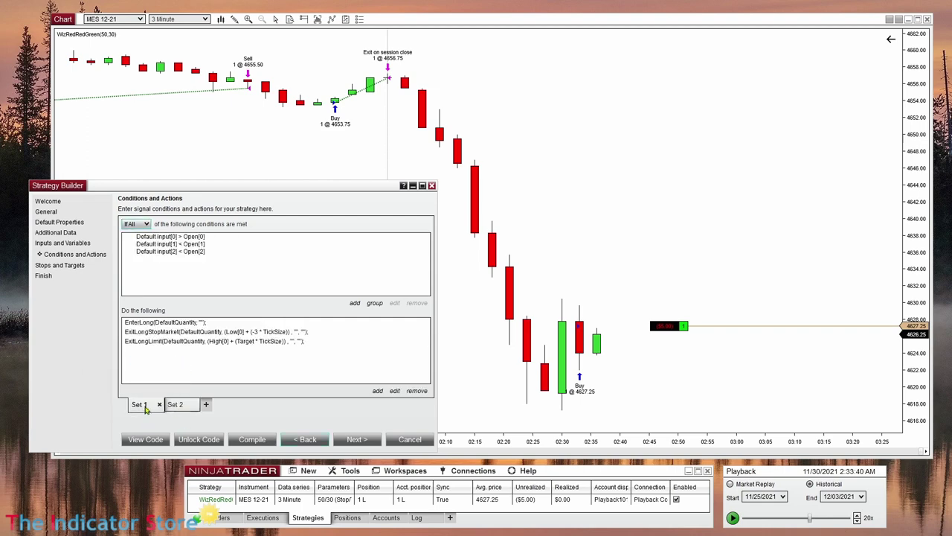
left_click(171, 332)
left_click(416, 390)
left_click(229, 335)
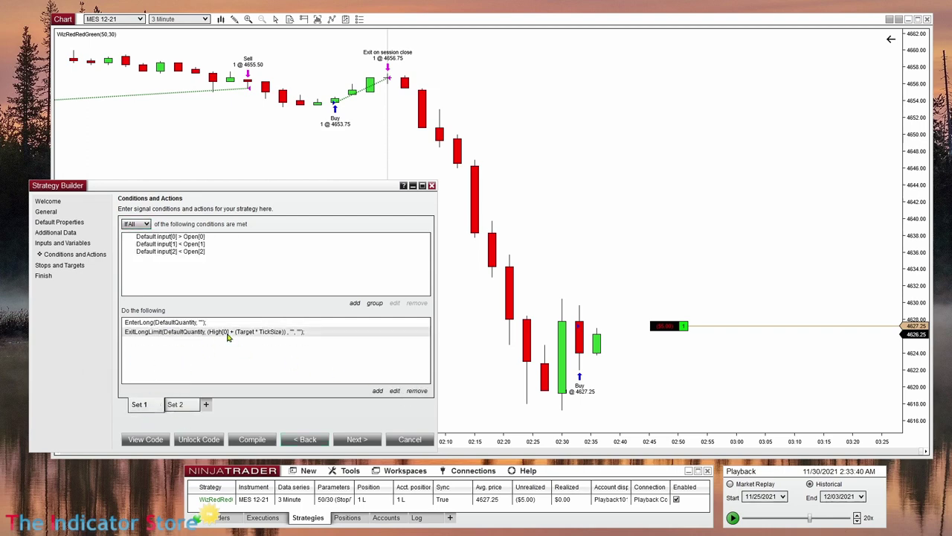
left_click(415, 392)
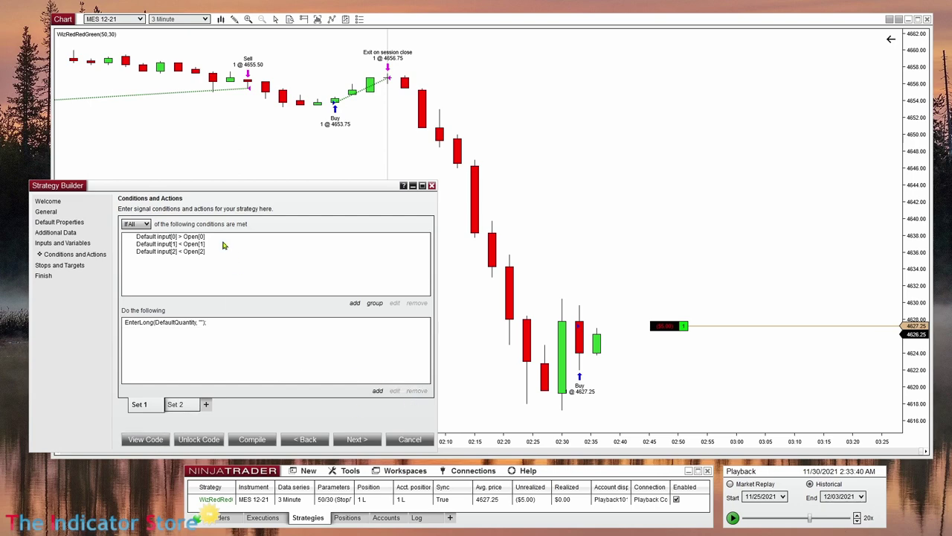
left_click_drag(168, 240, 160, 256)
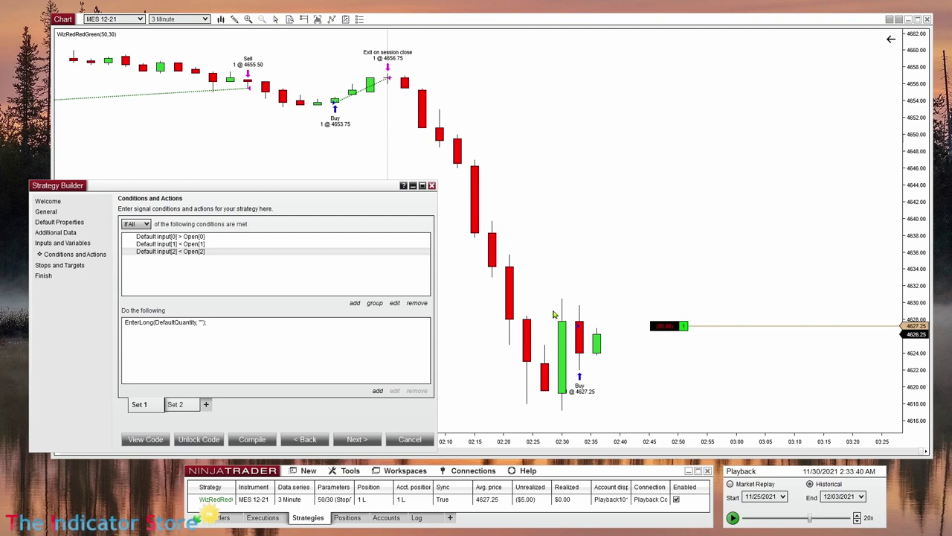
left_click(158, 324)
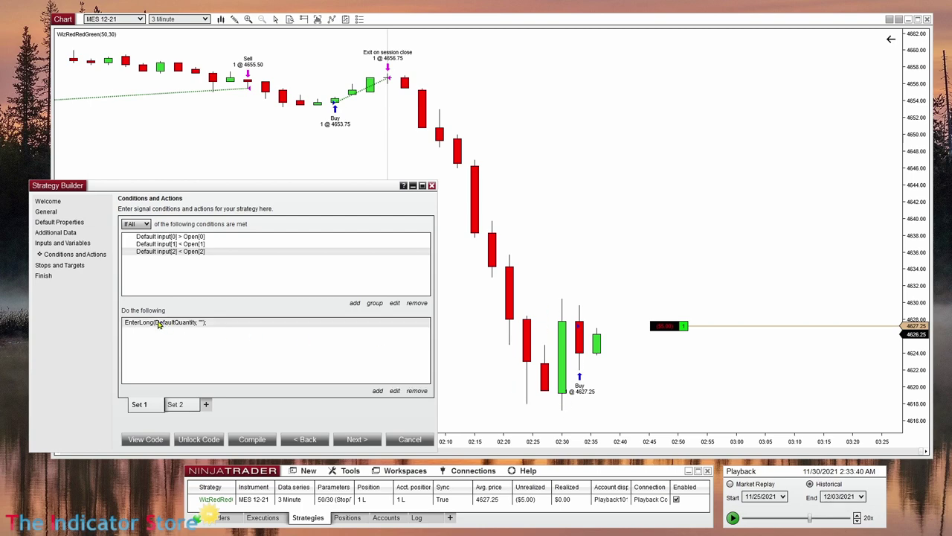
- Review Set 2's Long market-position condition with its stop and limit exits, and Set 1's EnterLong
left_click(176, 405)
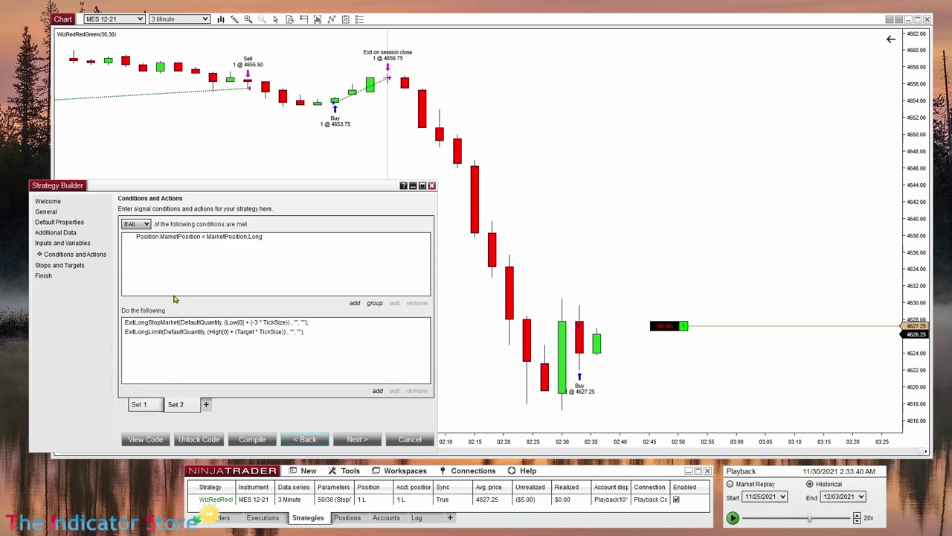
left_click(184, 239)
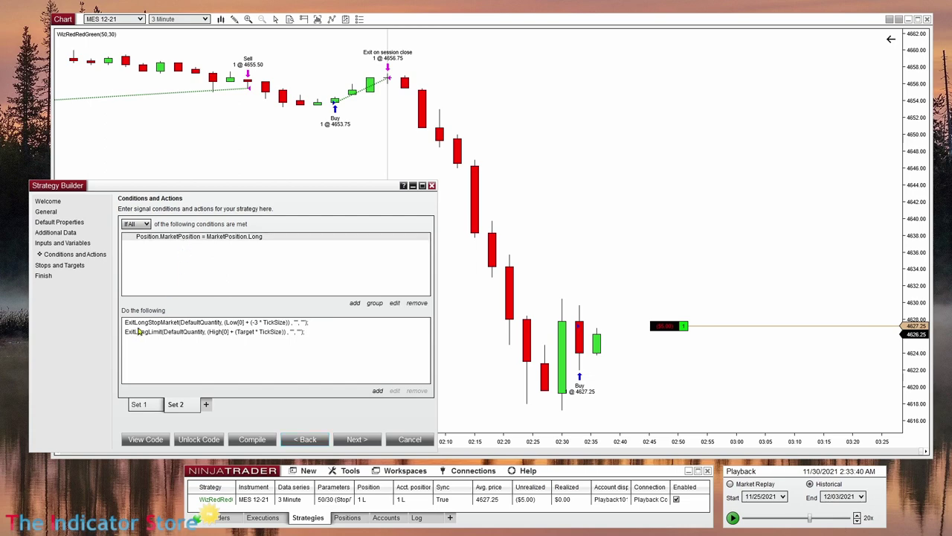
left_click(172, 323)
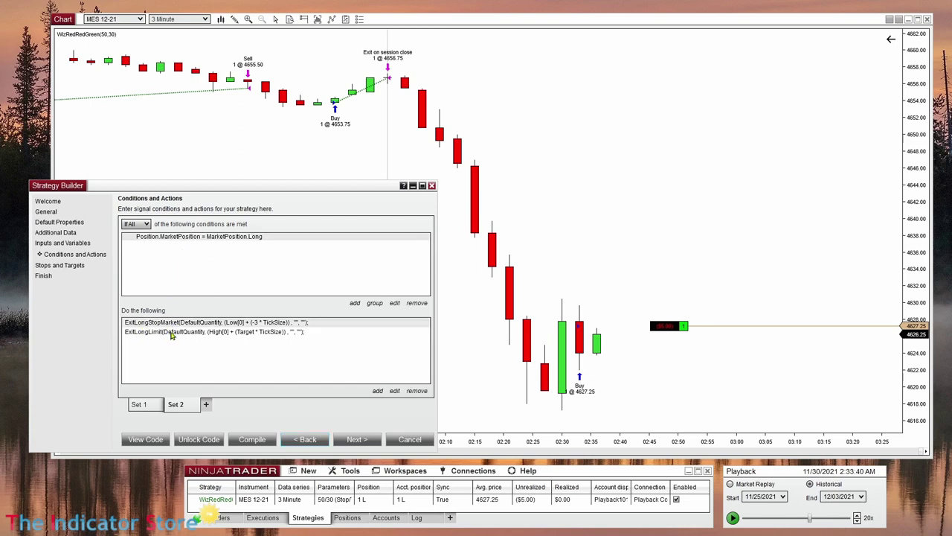
left_click(171, 333)
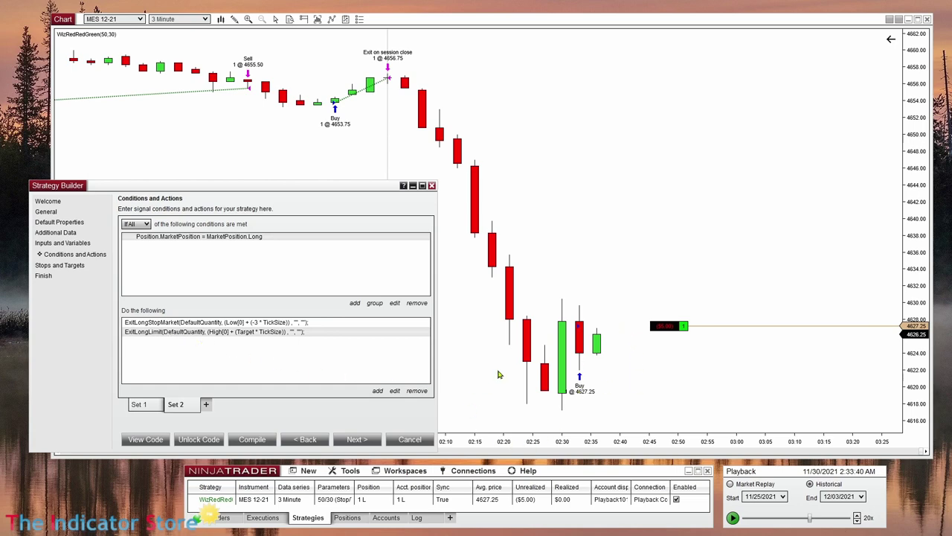
left_click(149, 406)
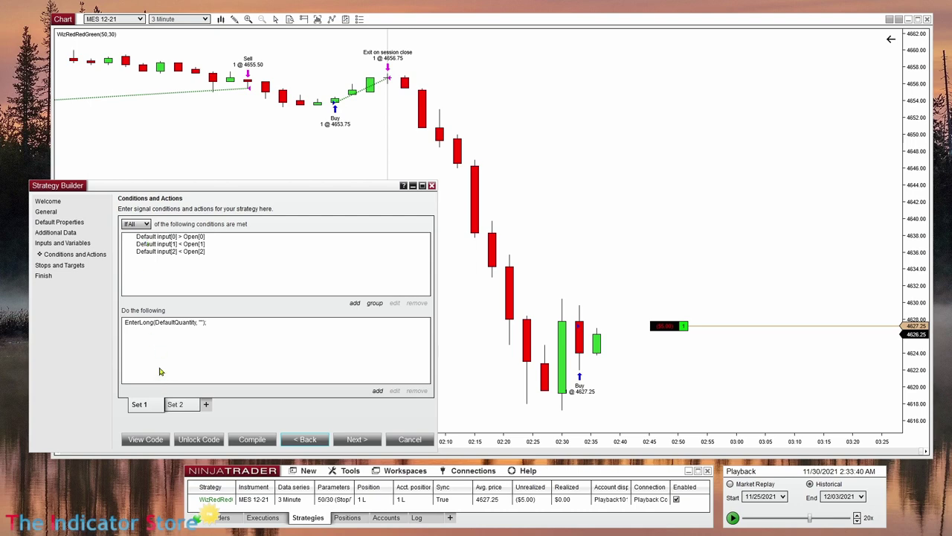
left_click(152, 330)
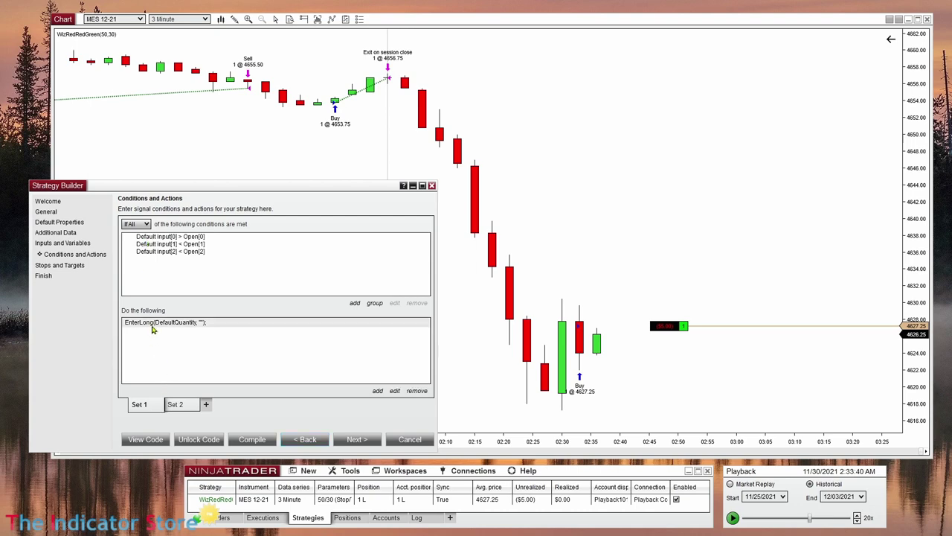
left_click(176, 406)
left_click(178, 238)
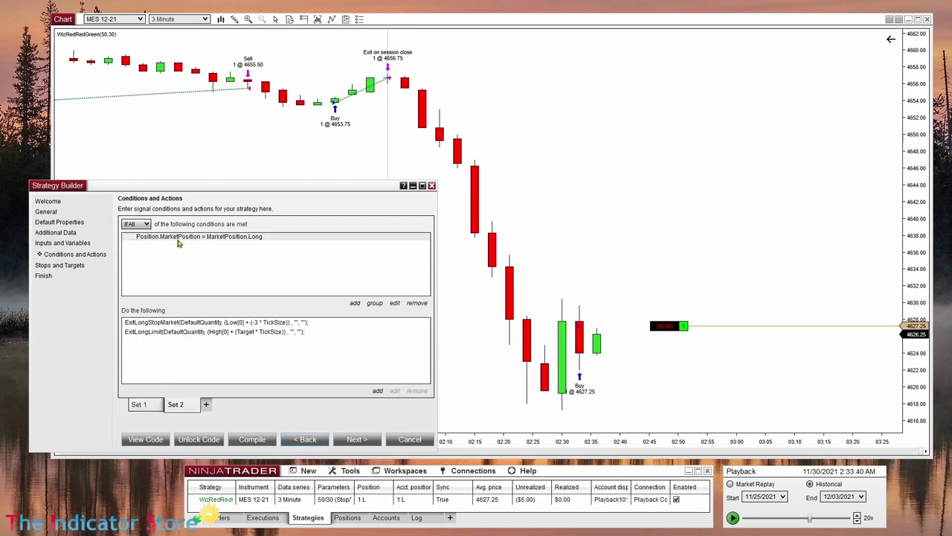
left_click(187, 332)
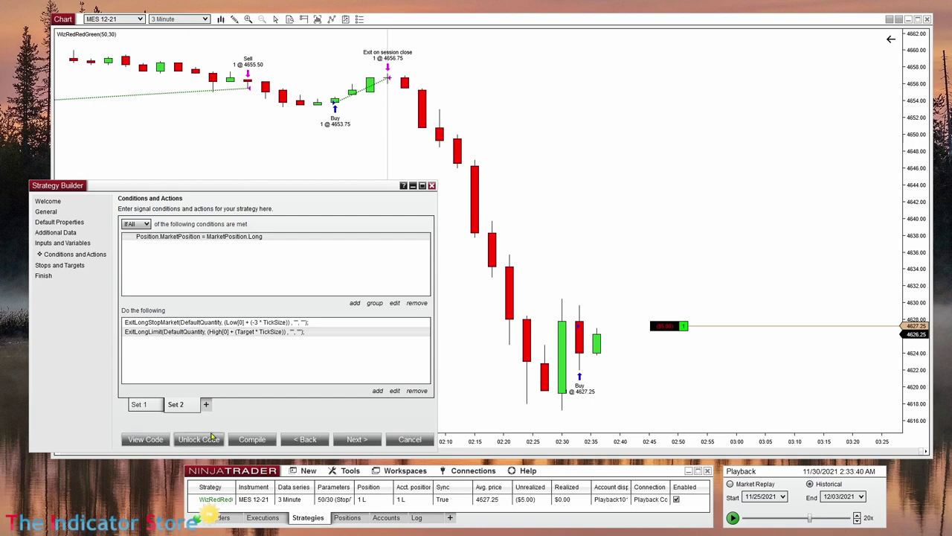
- Compile the WizRedRedGreen strategy, dismiss the success message, and move Strategy Builder off the chart
left_click(253, 440)
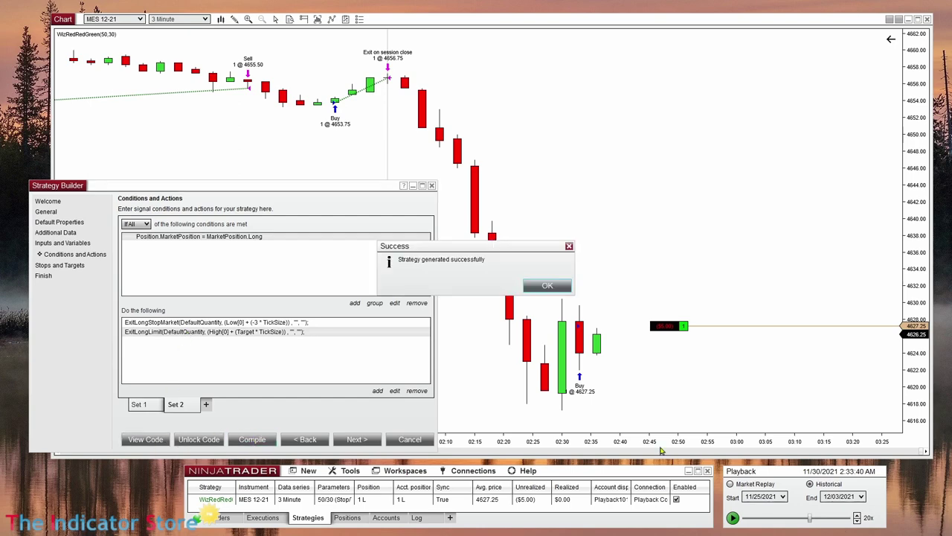
left_click(540, 288)
left_click_drag(381, 185, 116, 478)
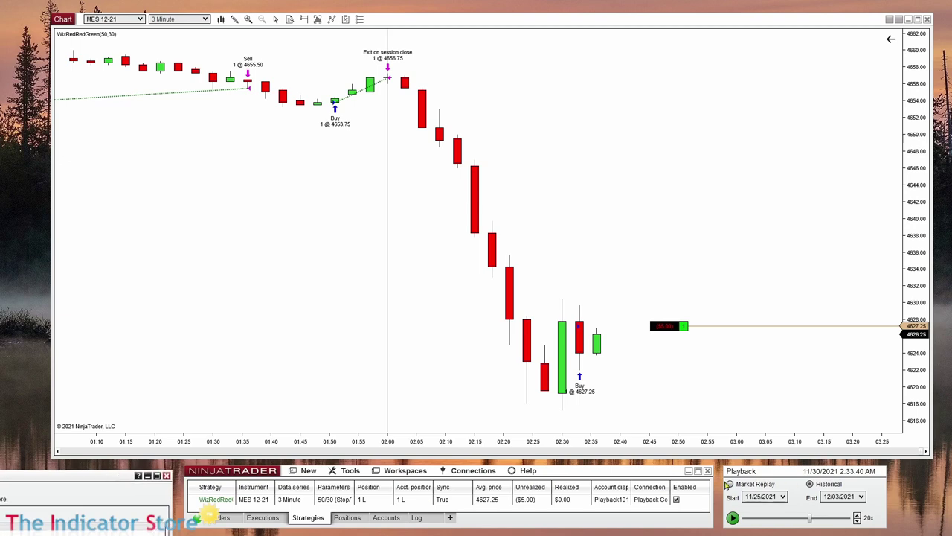
- Jump the market replay back to 11/30/2021 2:27 AM, setting the minutes to 27
middle_click(561, 304)
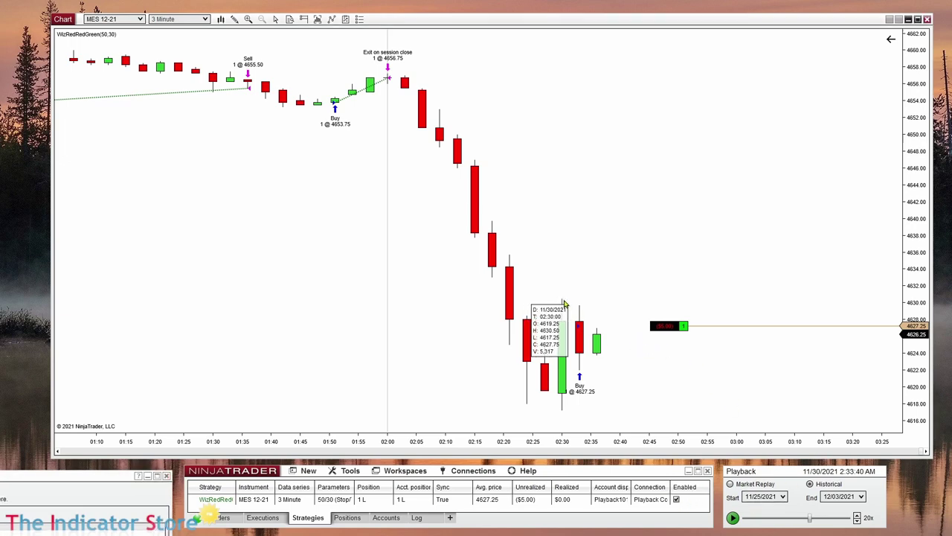
right_click(734, 521)
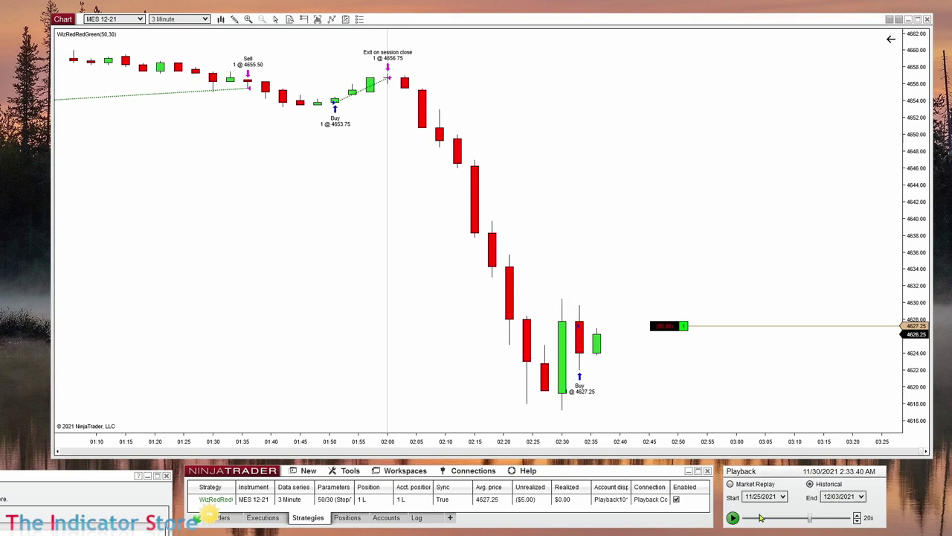
left_click(706, 463)
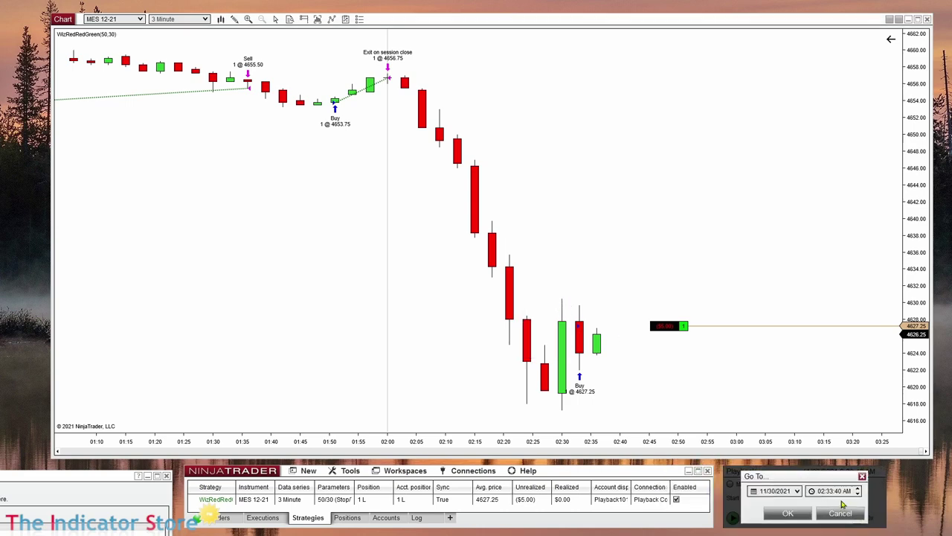
left_click(827, 491)
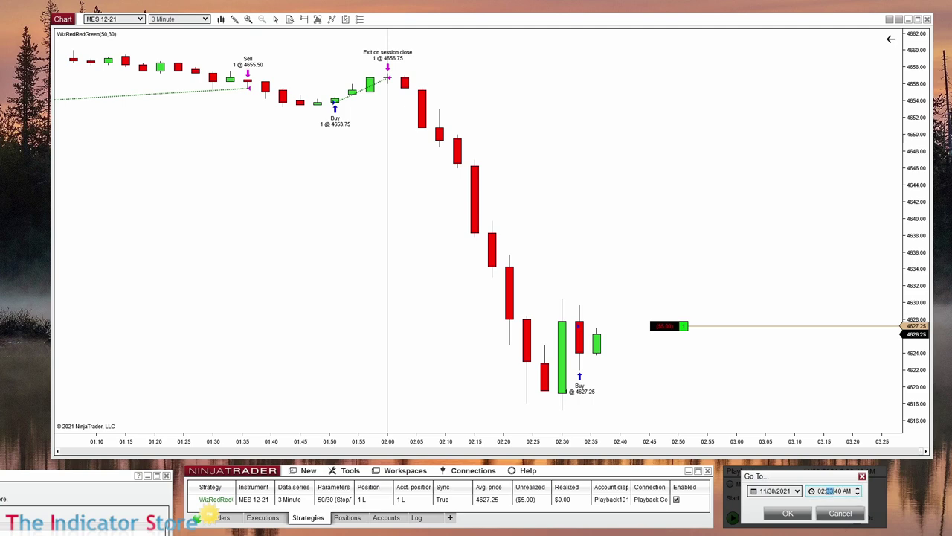
type("27")
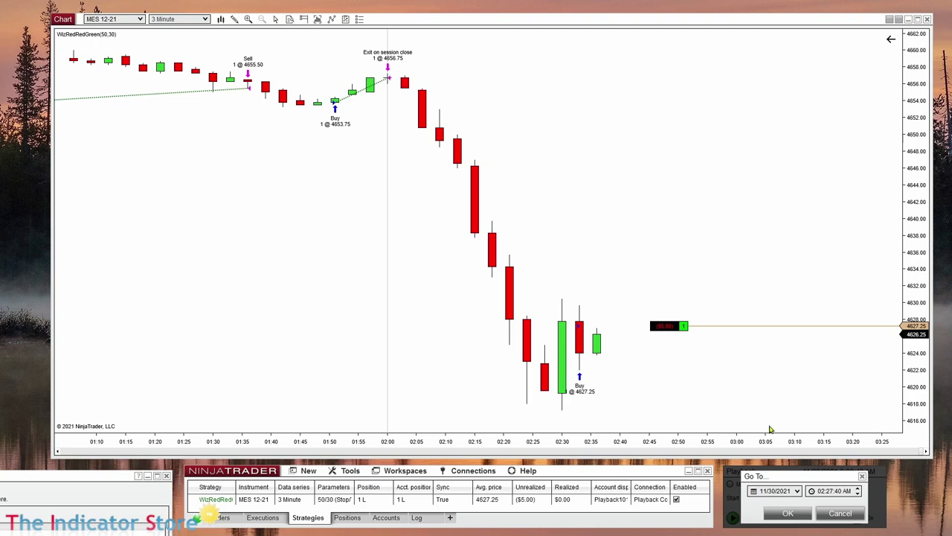
left_click(789, 512)
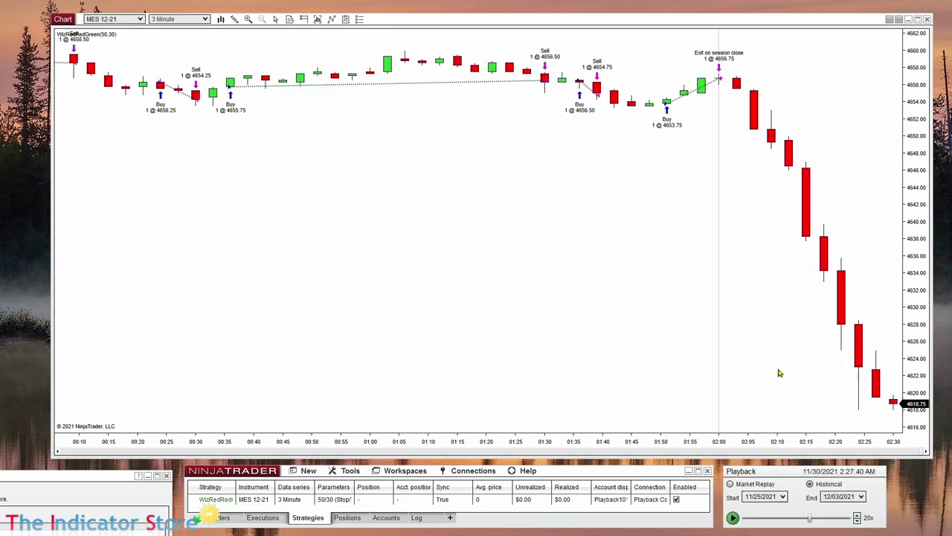
- Review past trades on the chart, resume replay playback, and bring the latest bars into view
scroll(725, 372, "down", 4)
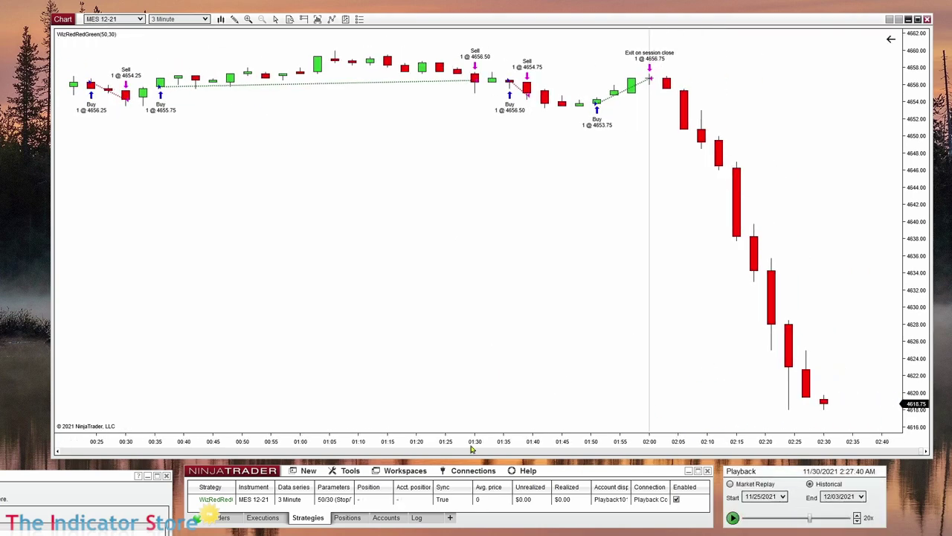
scroll(563, 453, "down", 5)
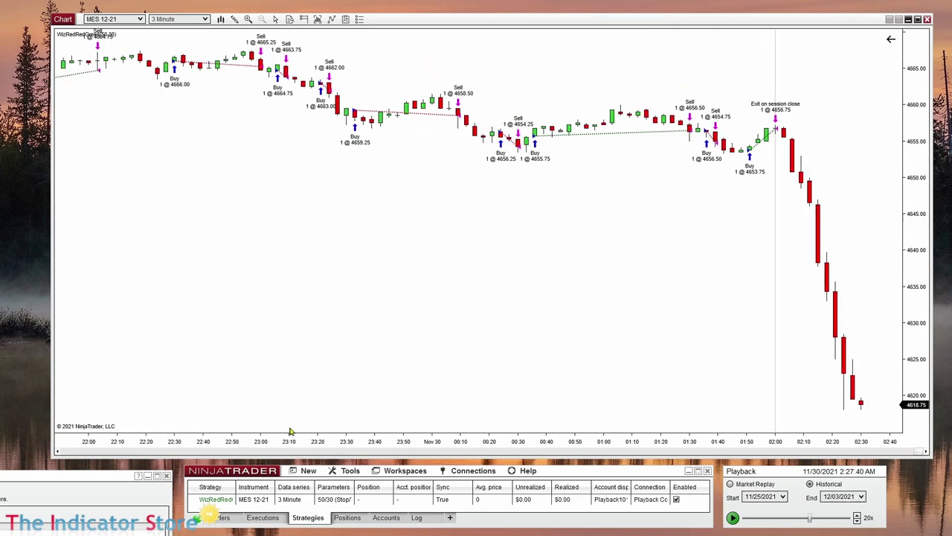
scroll(293, 436, "down", 2)
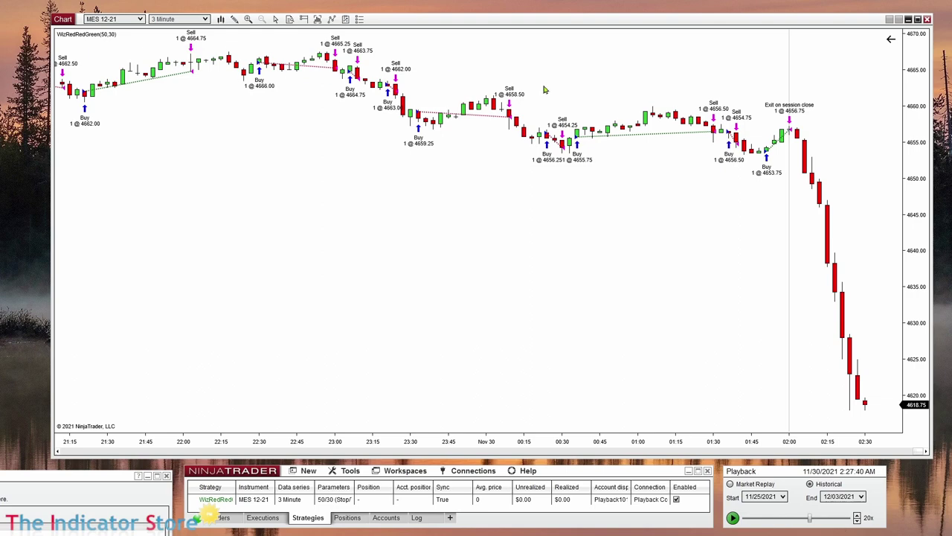
scroll(703, 304, "down", 3)
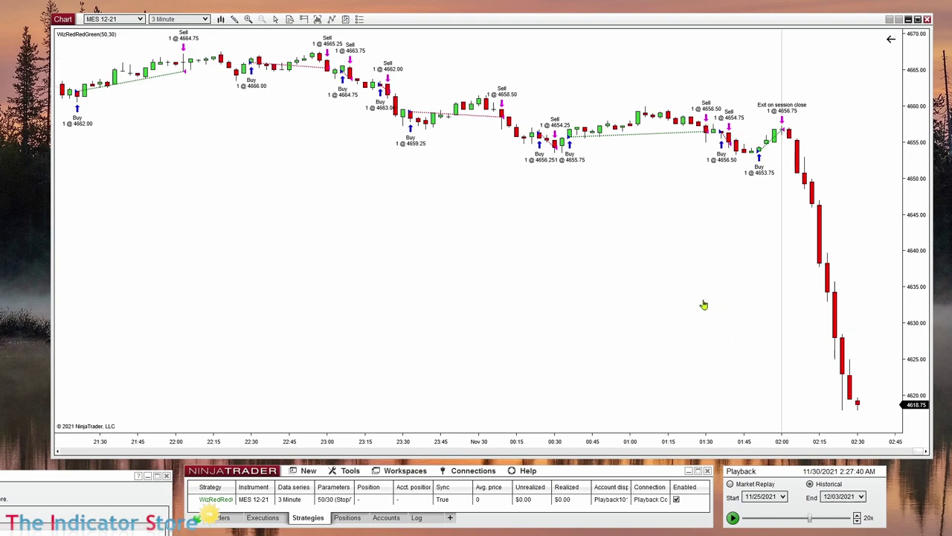
scroll(725, 453, "up", 1)
scroll(725, 454, "up", 5)
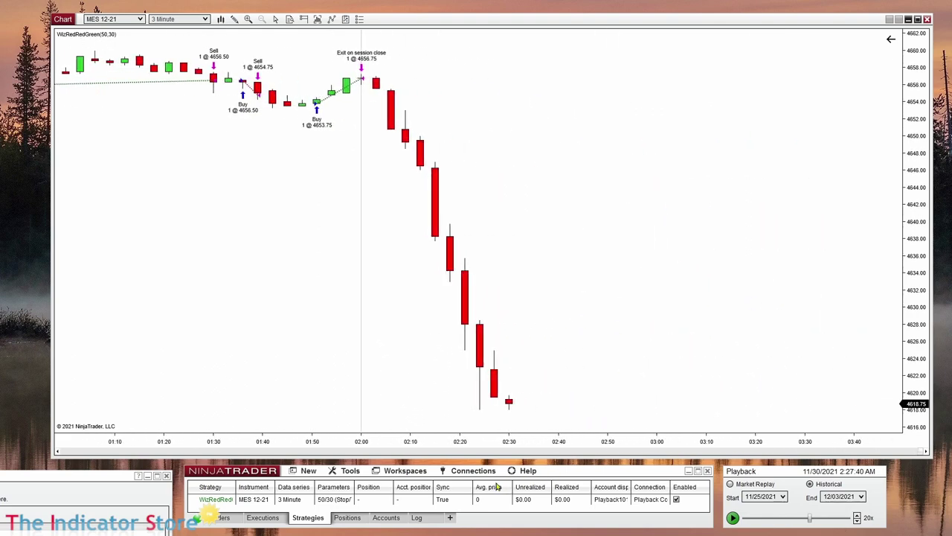
left_click(733, 519)
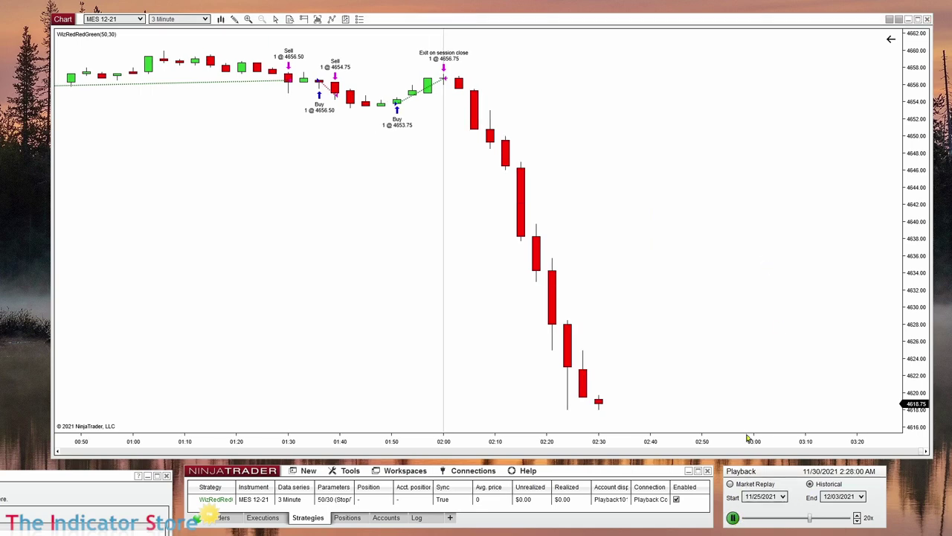
scroll(749, 439, "down", 3)
scroll(750, 446, "up", 3)
left_click_drag(550, 334, 742, 332)
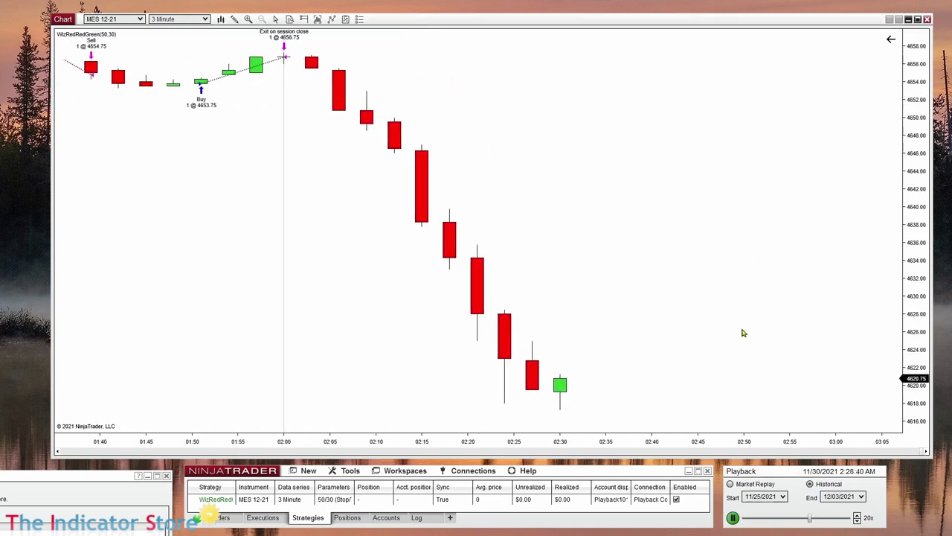
- Pause at the 4627.25 long fill, inspect the 4638.00 target and 4616.50 stop, then resume
left_click(733, 519)
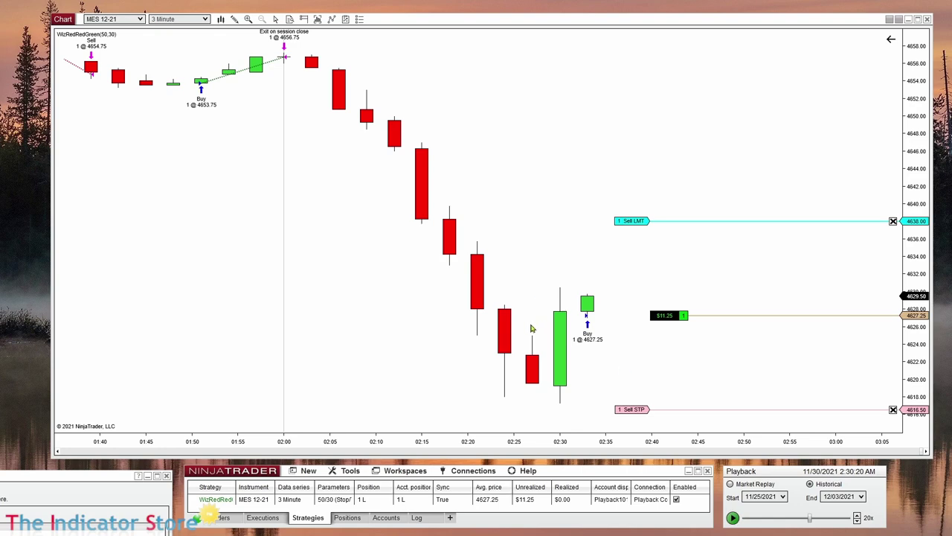
left_click(563, 359)
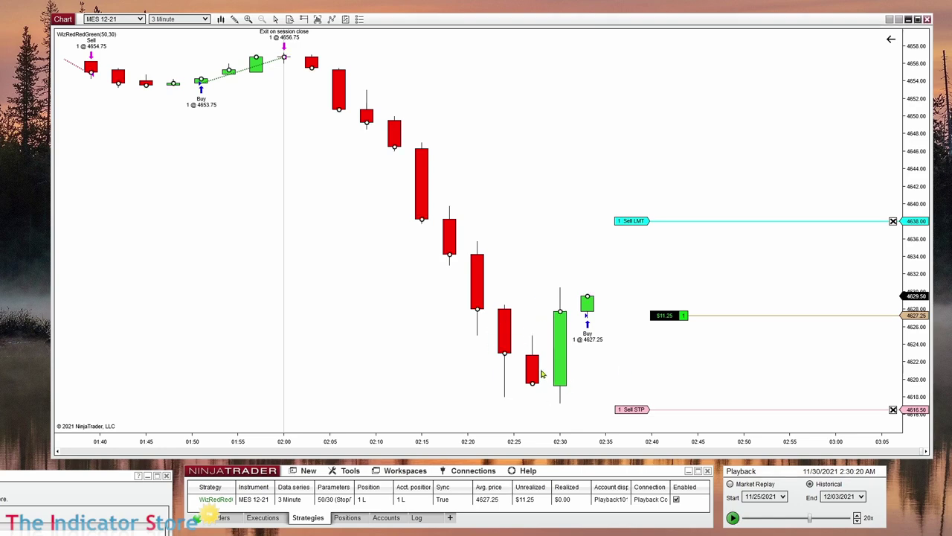
left_click(546, 273)
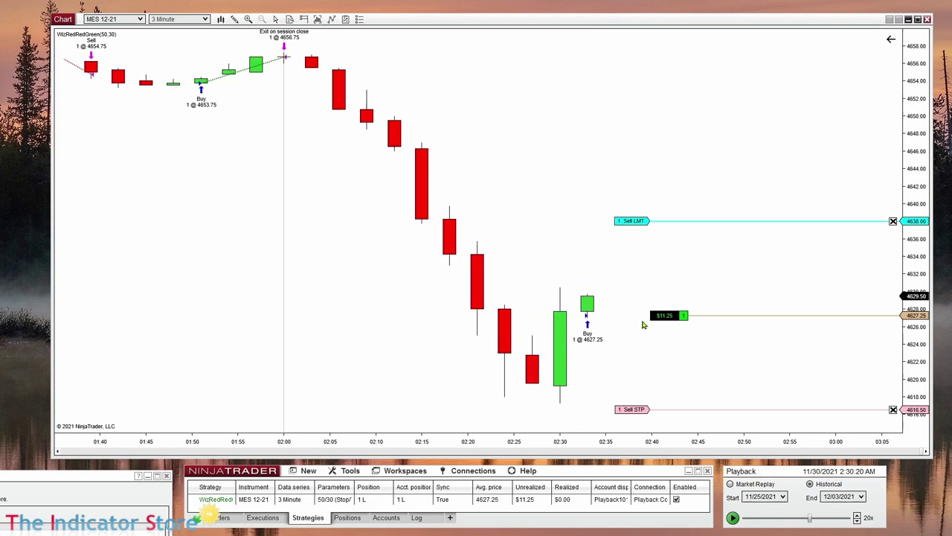
left_click_drag(680, 364, 857, 375)
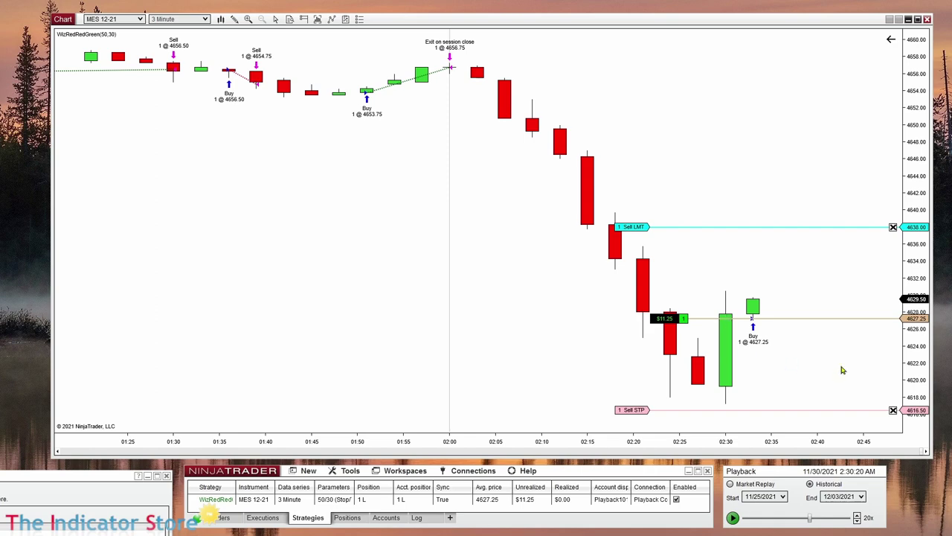
left_click_drag(842, 367, 695, 364)
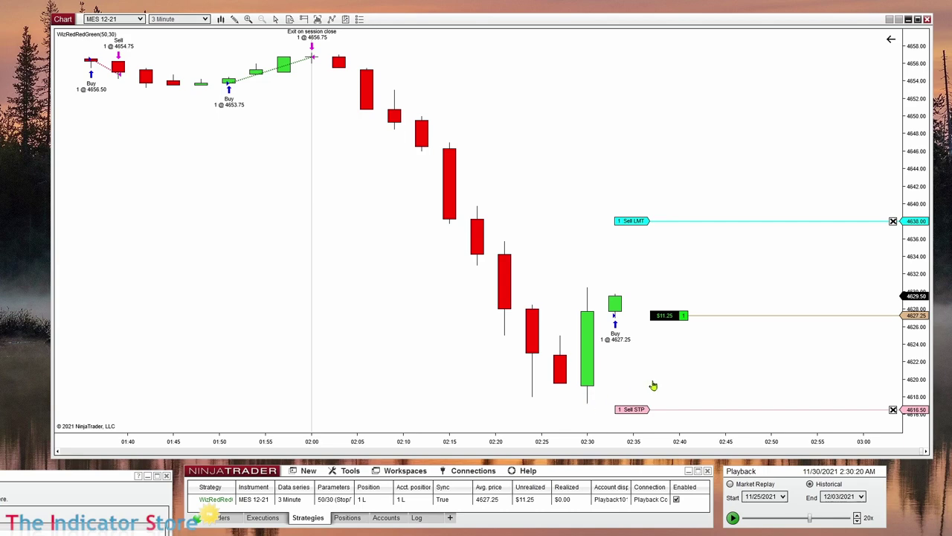
left_click_drag(652, 385, 762, 396)
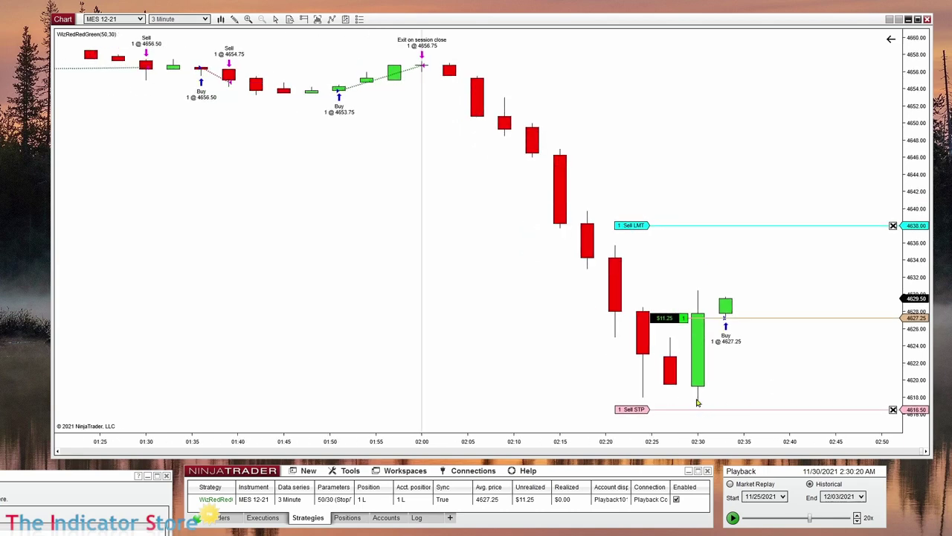
left_click_drag(787, 273, 587, 277)
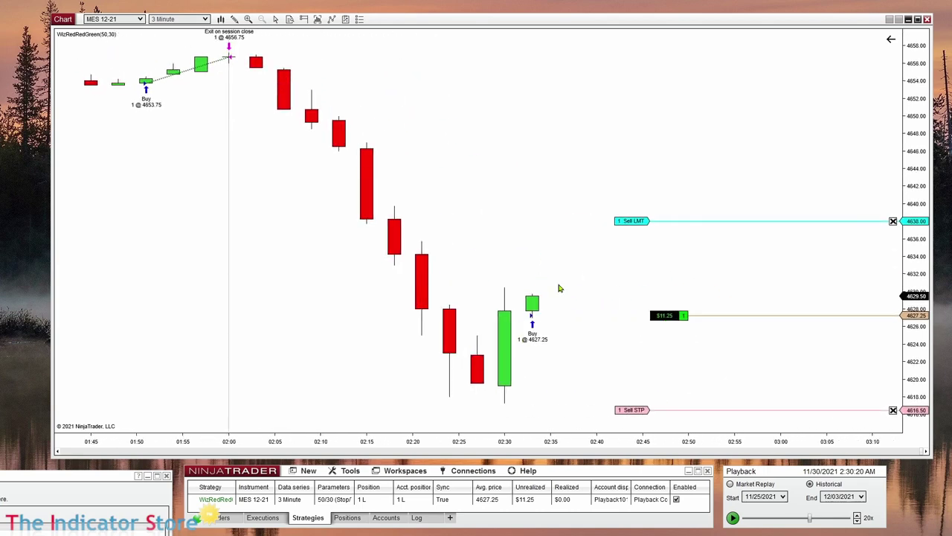
left_click(733, 518)
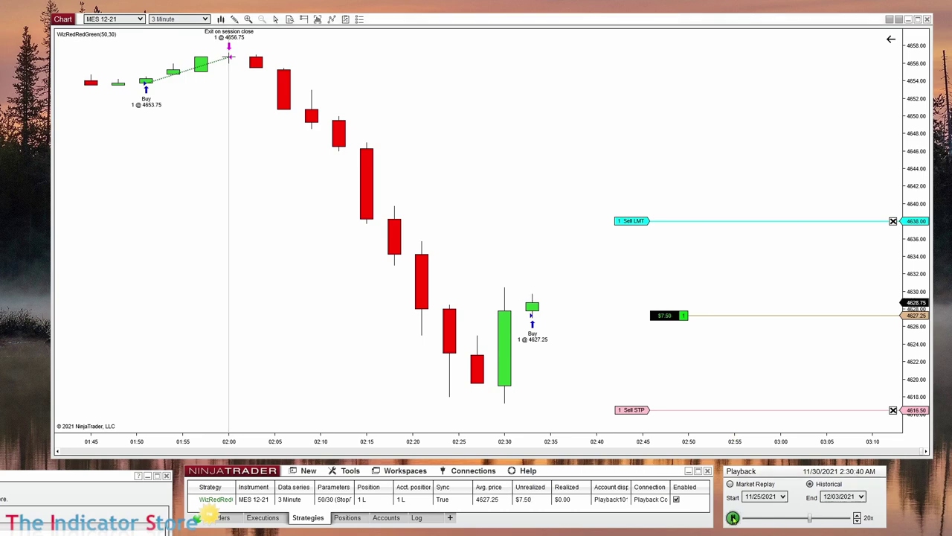
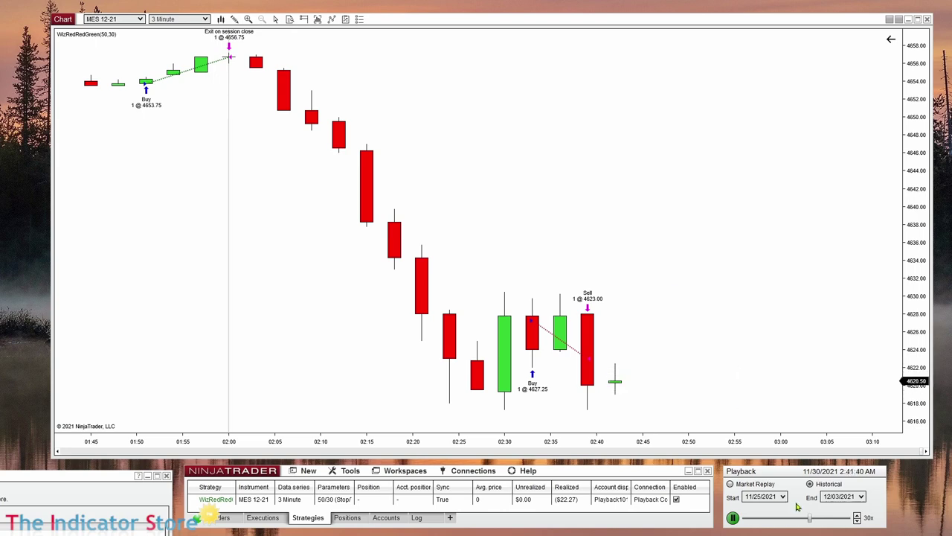
- Run the replay at 50x, pause it, and pan the chart across recent bars
left_click(858, 514)
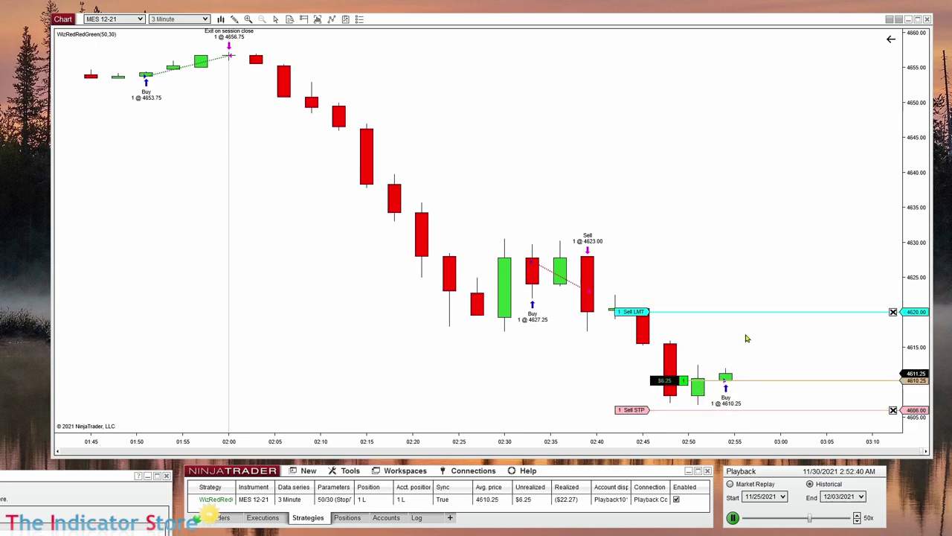
left_click(733, 517)
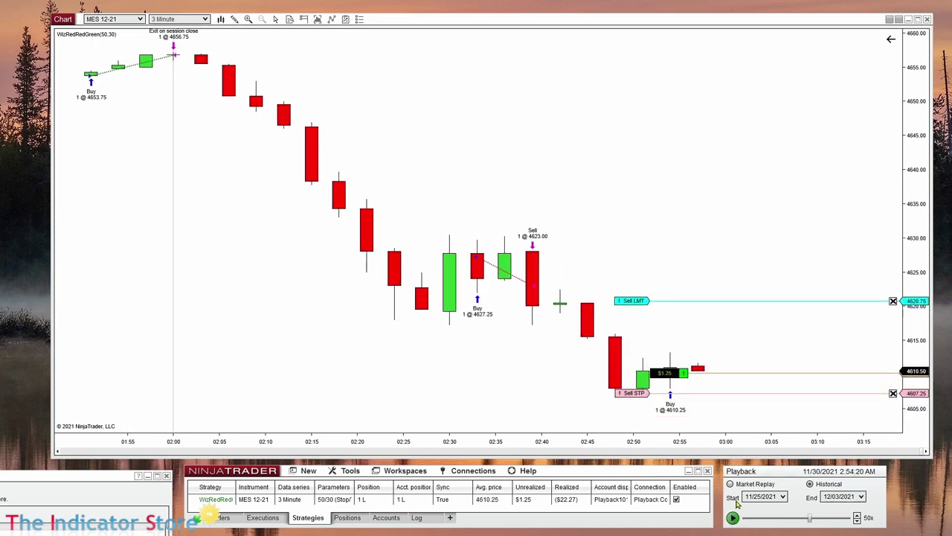
left_click_drag(706, 334, 647, 345)
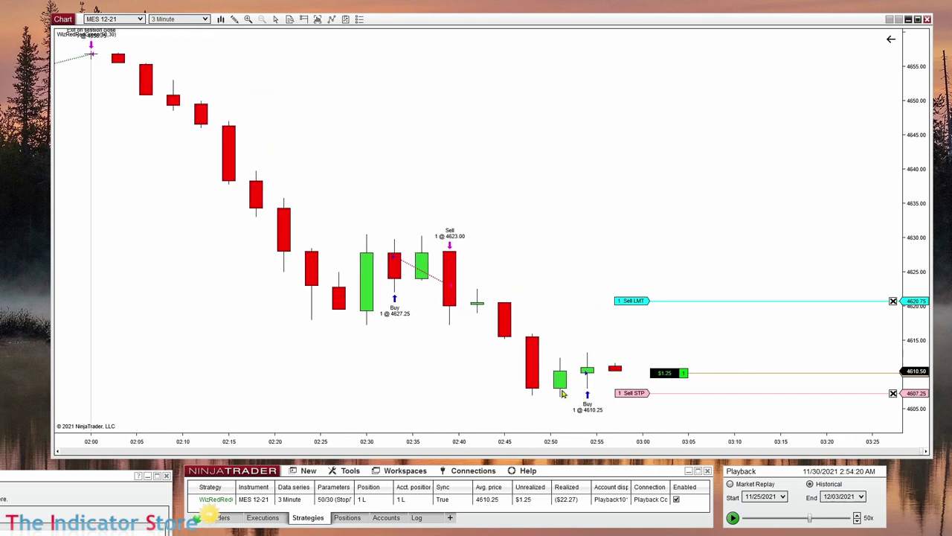
left_click_drag(674, 342, 791, 347)
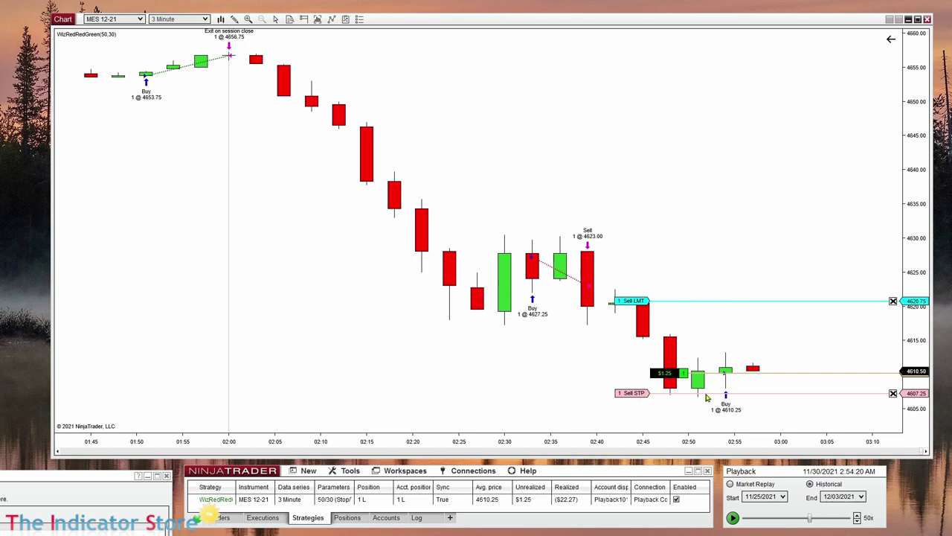
- Replay until the 4610.25 long exits at 4609.00, then bring the Strategy Builder to the chart centre
left_click_drag(765, 331, 597, 336)
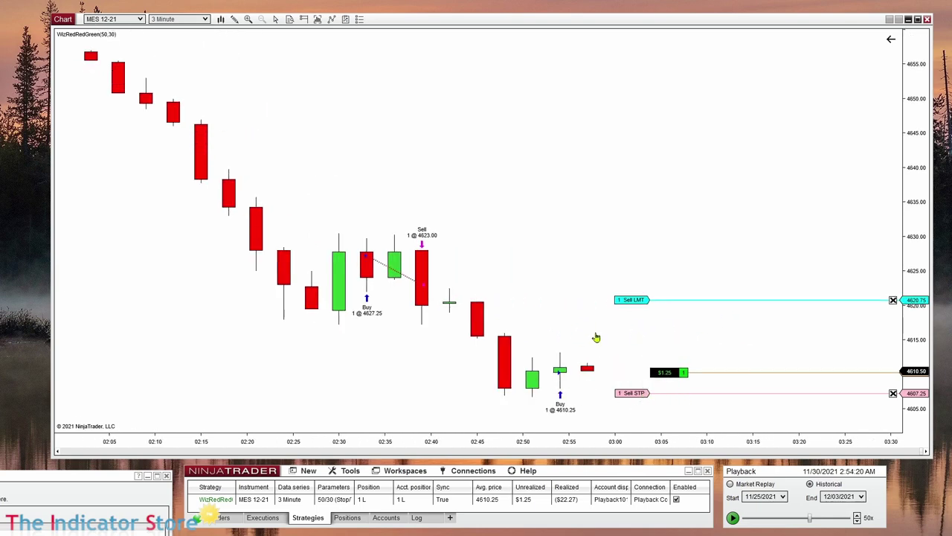
left_click(732, 518)
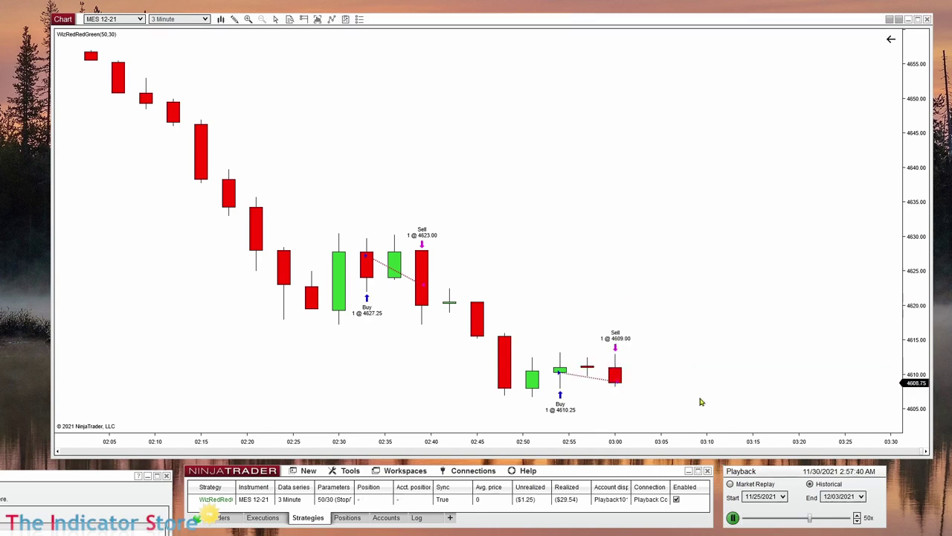
left_click(732, 517)
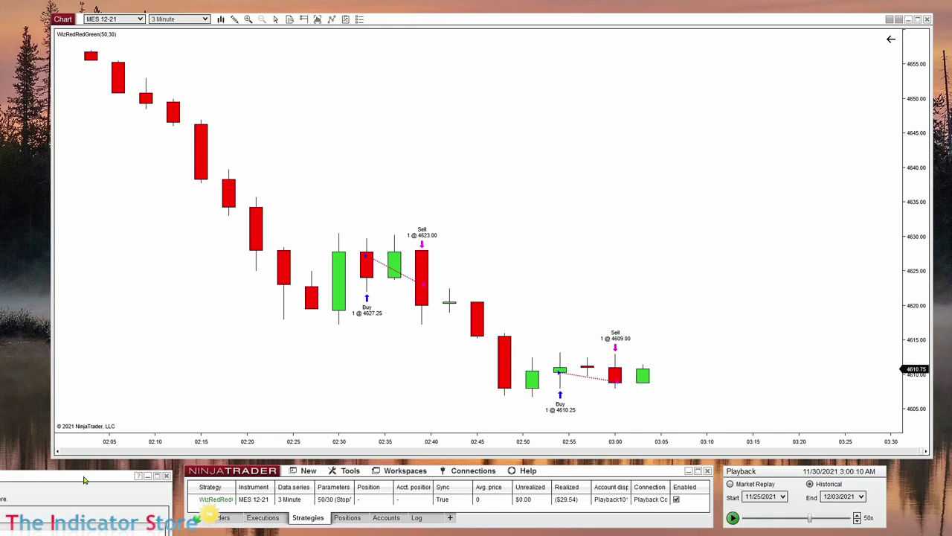
left_click_drag(84, 480, 550, 147)
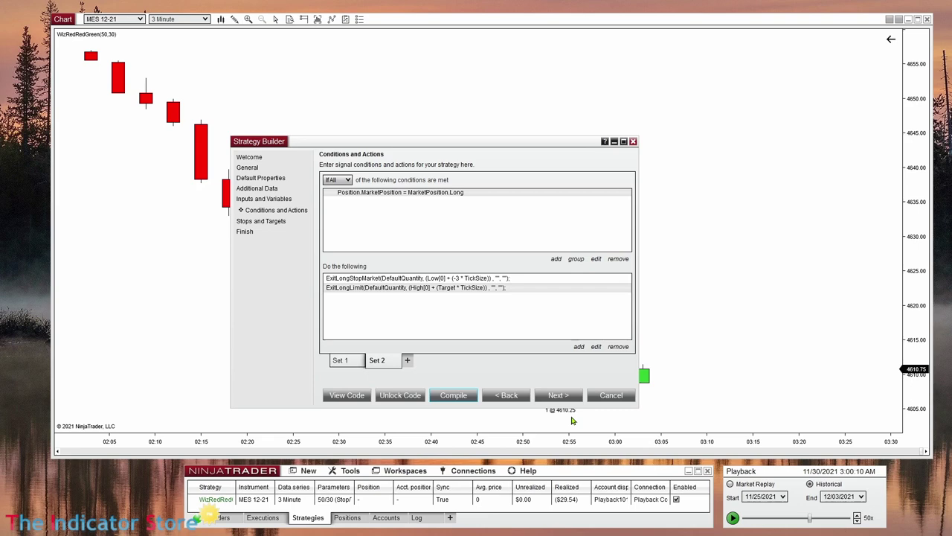
- Inspect Set 2's ExitLongStopMarket and ExitLongLimit actions, then park the Strategy Builder bottom-left
left_click(364, 278)
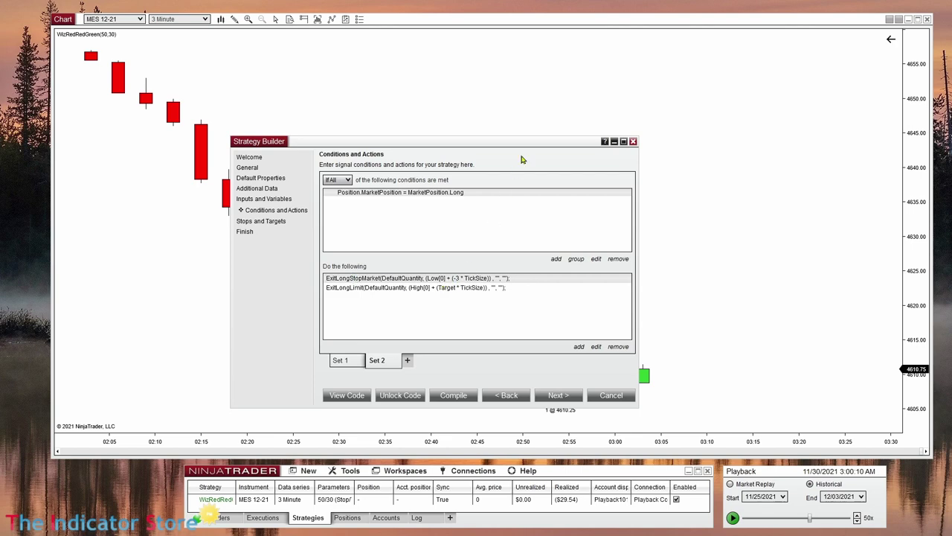
left_click_drag(548, 145, 375, 138)
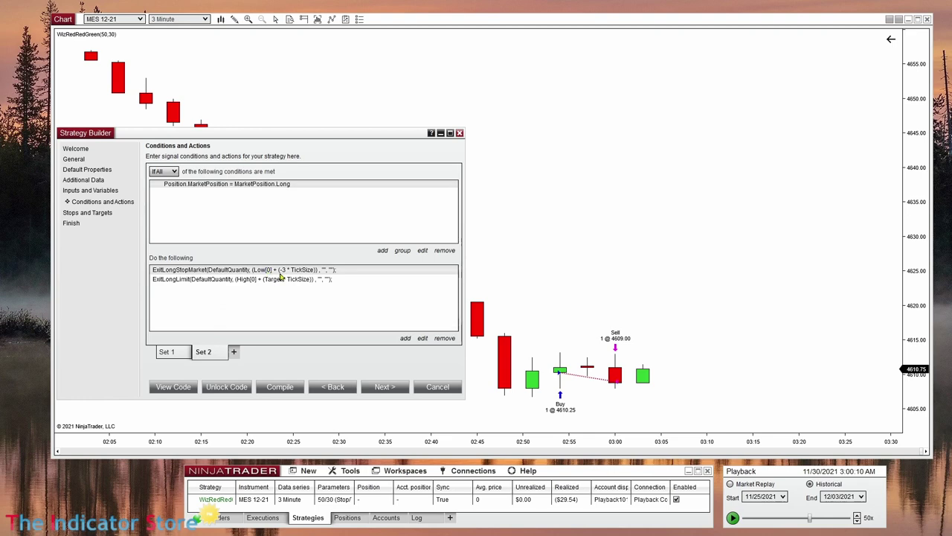
left_click(232, 285)
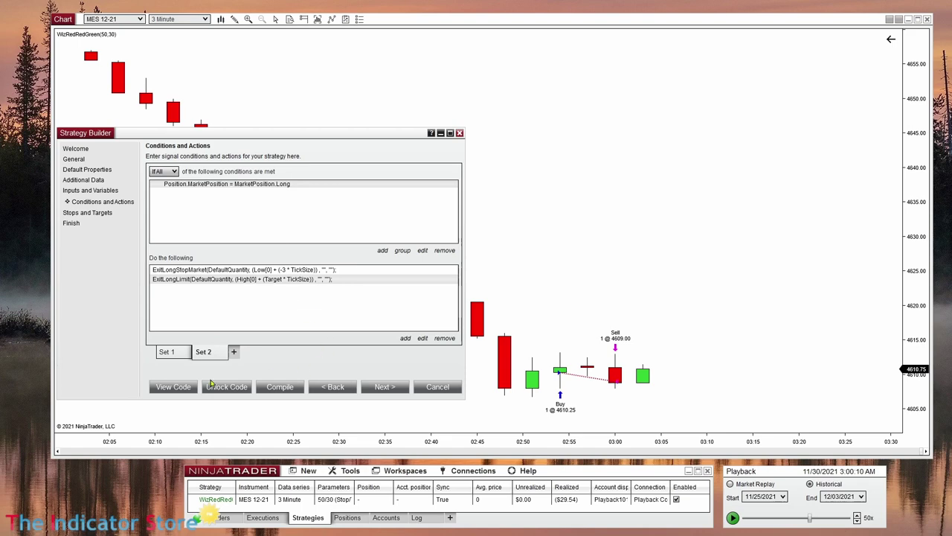
left_click_drag(408, 132, 107, 478)
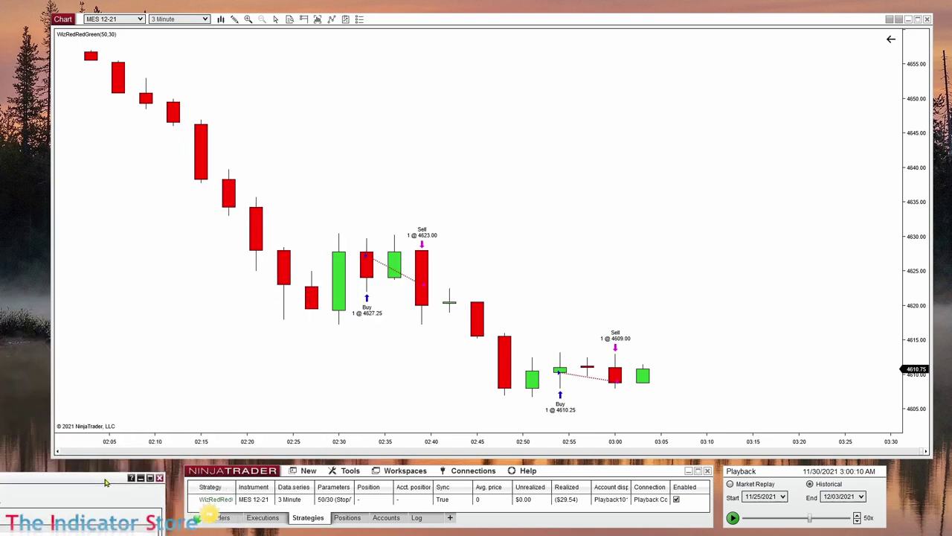
- Replay until the long from 4591.25 closes with a sell at 4607.75
left_click(733, 518)
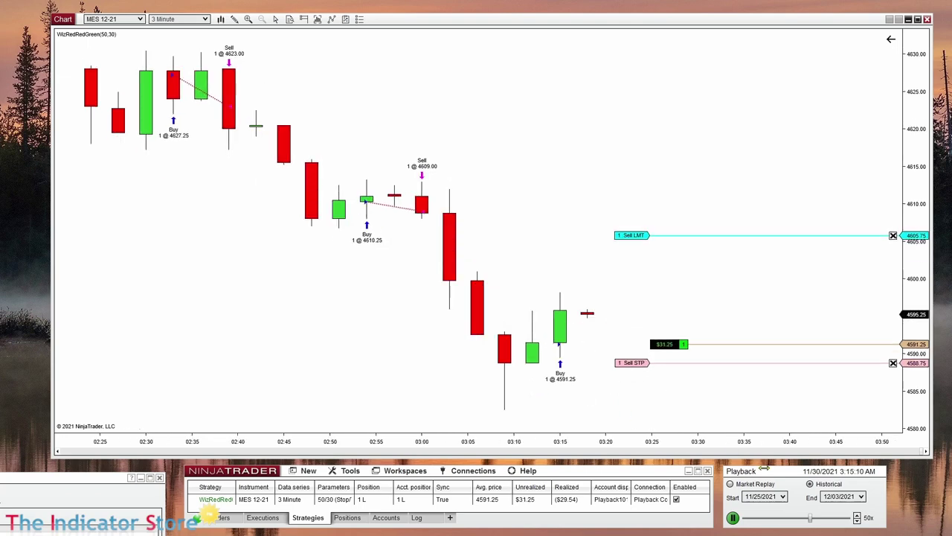
left_click(733, 518)
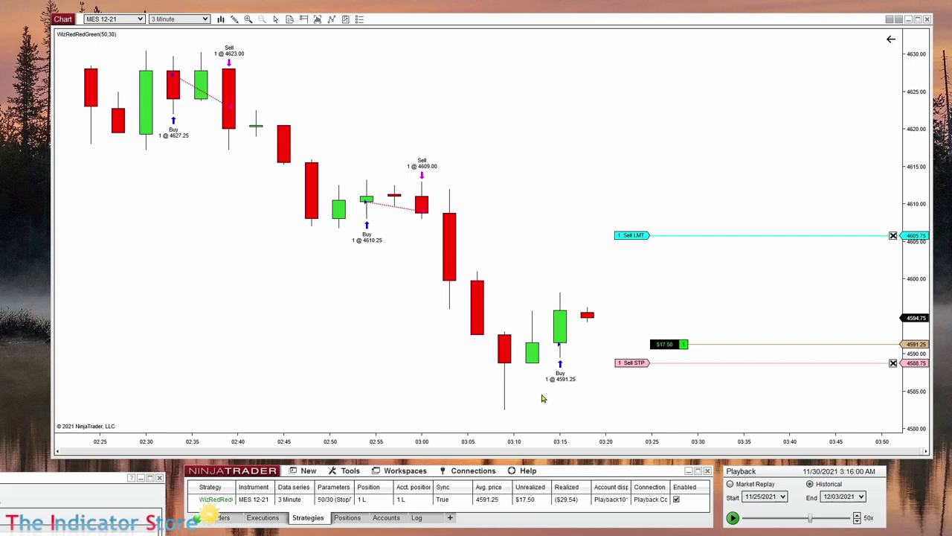
left_click_drag(618, 409, 692, 409)
left_click(732, 518)
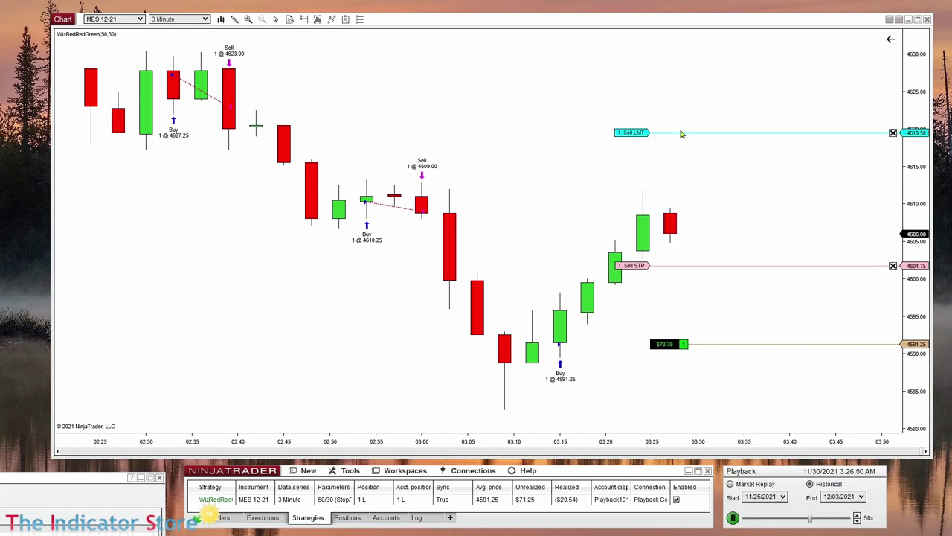
left_click(733, 517)
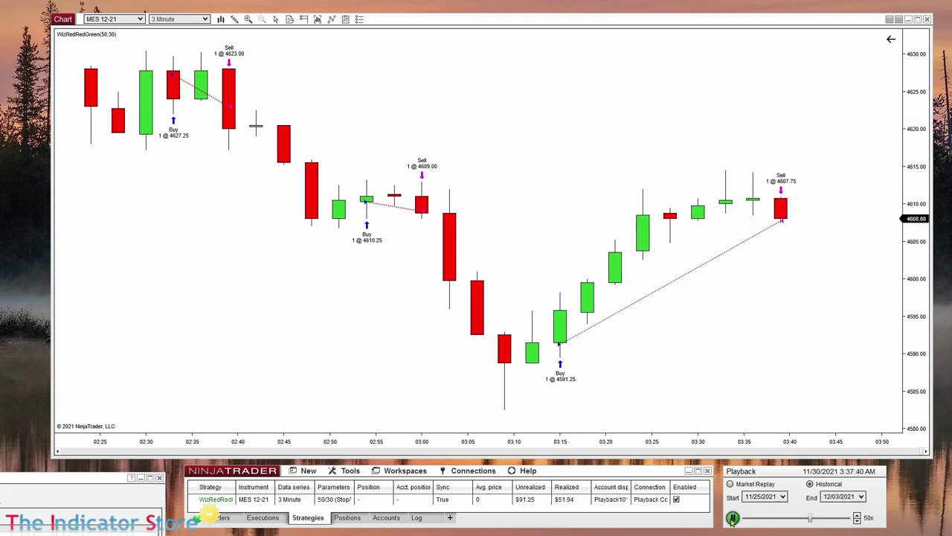
left_click(732, 518)
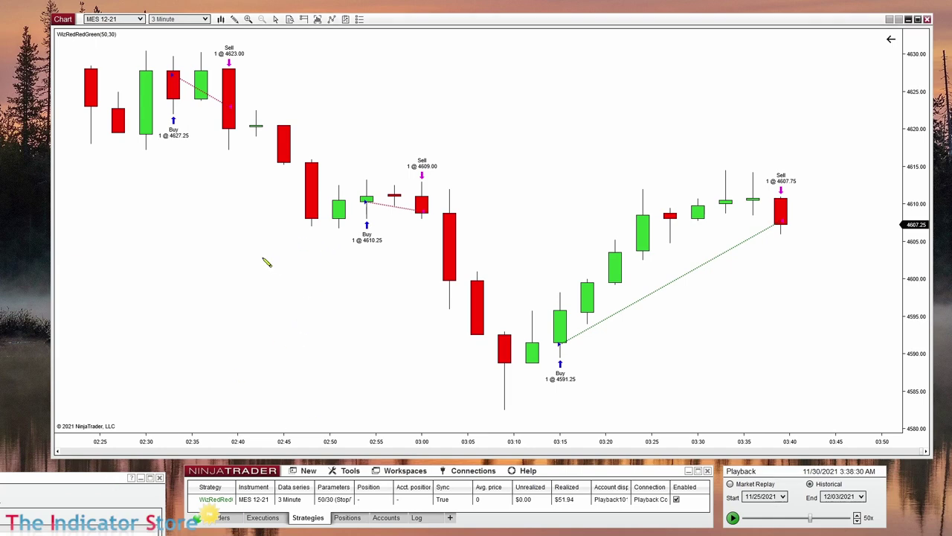
- Delete the stray blue arrow drawing and restore the Strategy Builder over the chart
left_click(250, 234)
left_click(333, 234)
left_click_drag(316, 237, 318, 251)
key("Delete")
double_click(97, 484)
left_click_drag(340, 283, 412, 212)
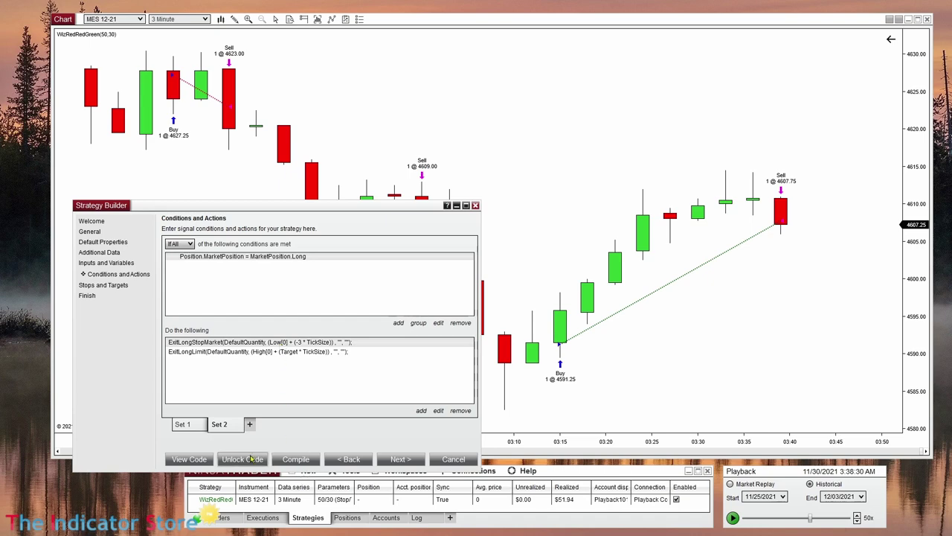
- Review Set 1's EnterLong entry action, then minimize the Strategy Builder
left_click(184, 427)
left_click(200, 343)
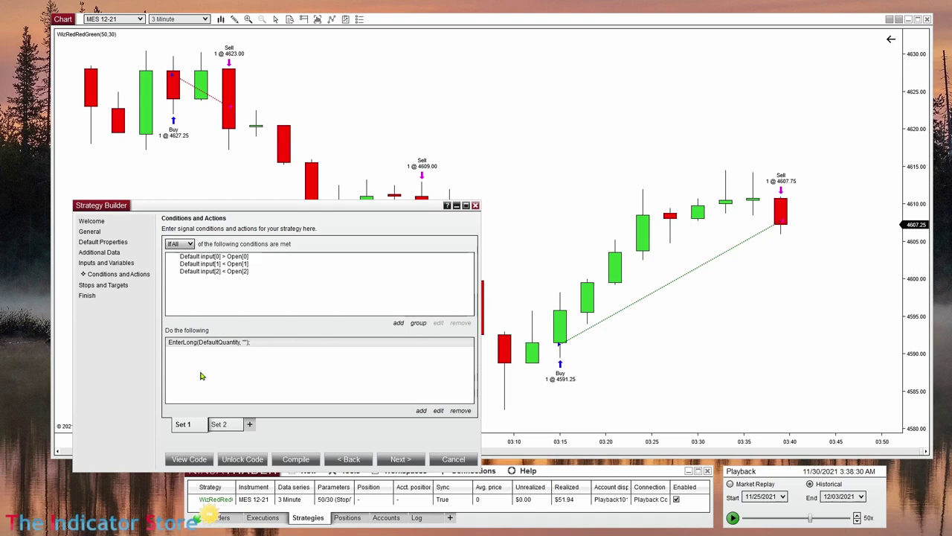
double_click(421, 211)
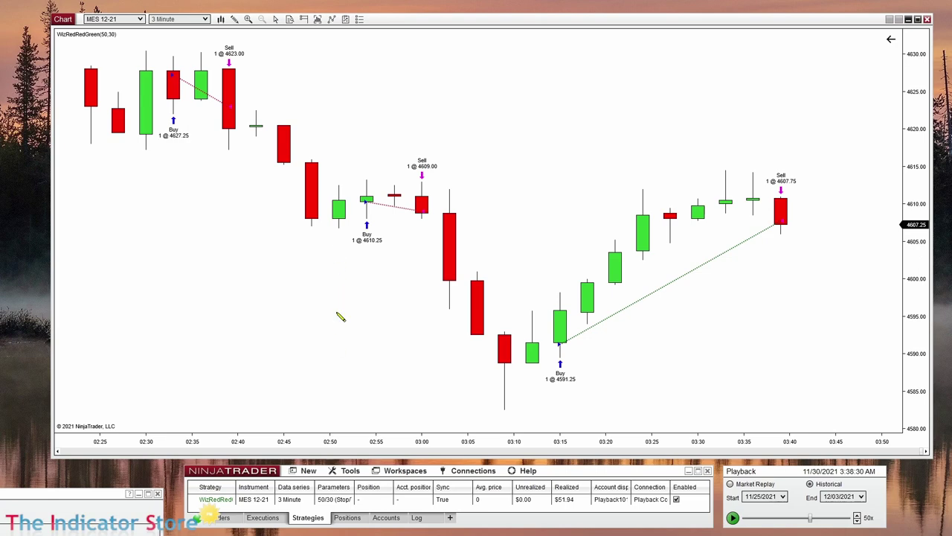
- Draw arrows near the signal candles and keep only the one under the green 03:10 candle
left_click_drag(336, 312, 340, 248)
left_click_drag(530, 421, 531, 378)
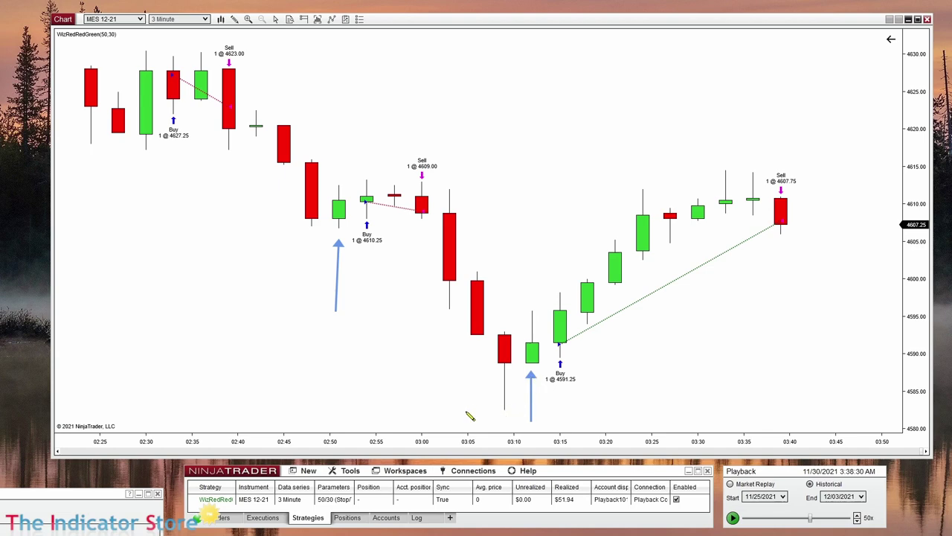
left_click_drag(465, 410, 500, 410)
left_click(489, 410)
key("Delete")
left_click(338, 287)
key("Delete")
- Add a Donchian channel indicator with period 5 to the chart
right_click(209, 271)
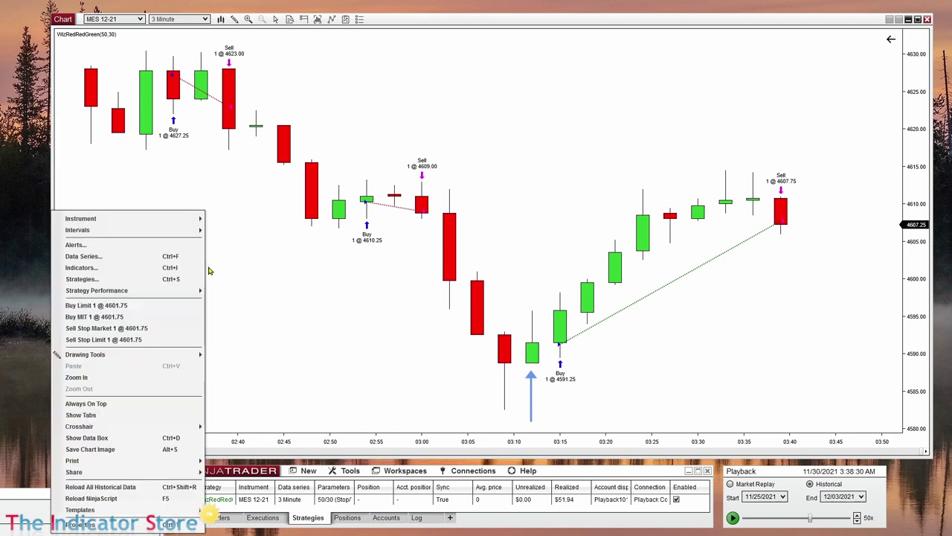
left_click(166, 270)
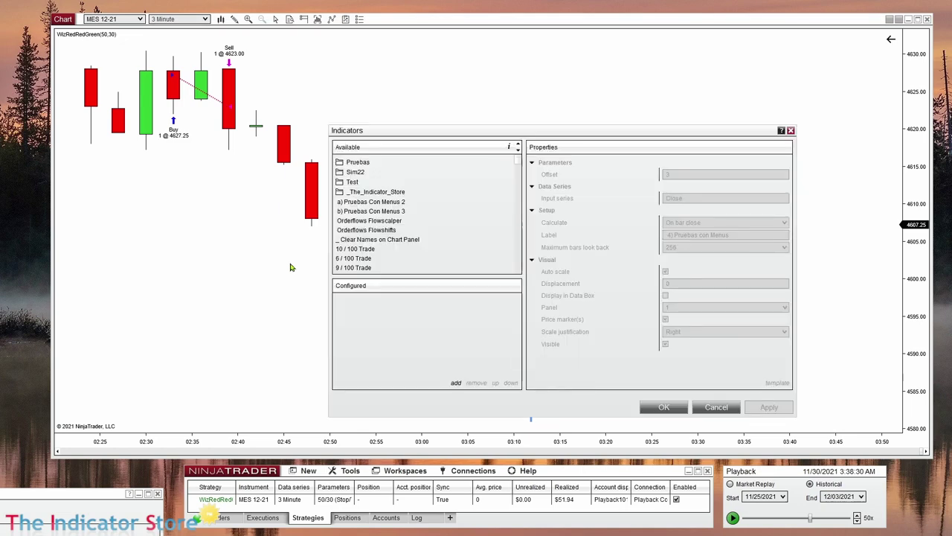
scroll(409, 205, "down", 10)
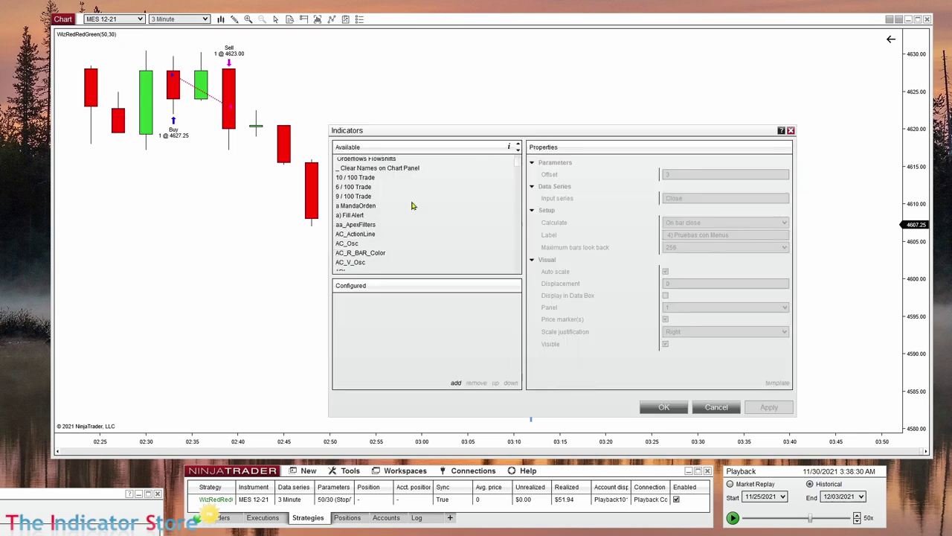
scroll(386, 246, "down", 4)
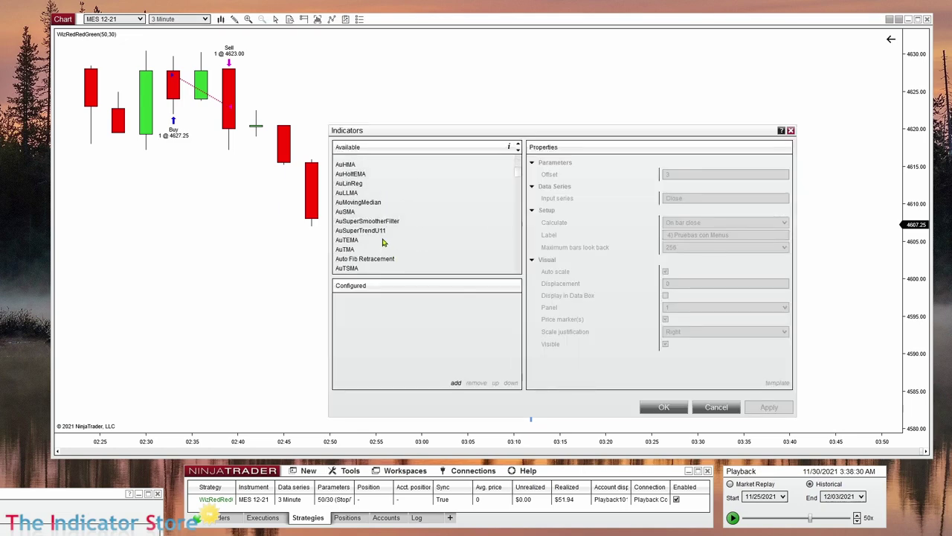
scroll(359, 241, "down", 10)
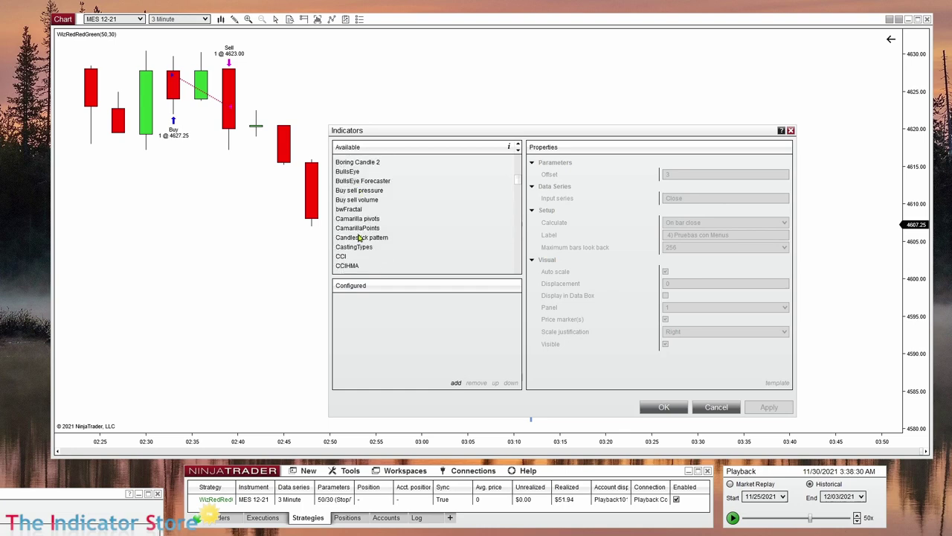
scroll(359, 237, "down", 5)
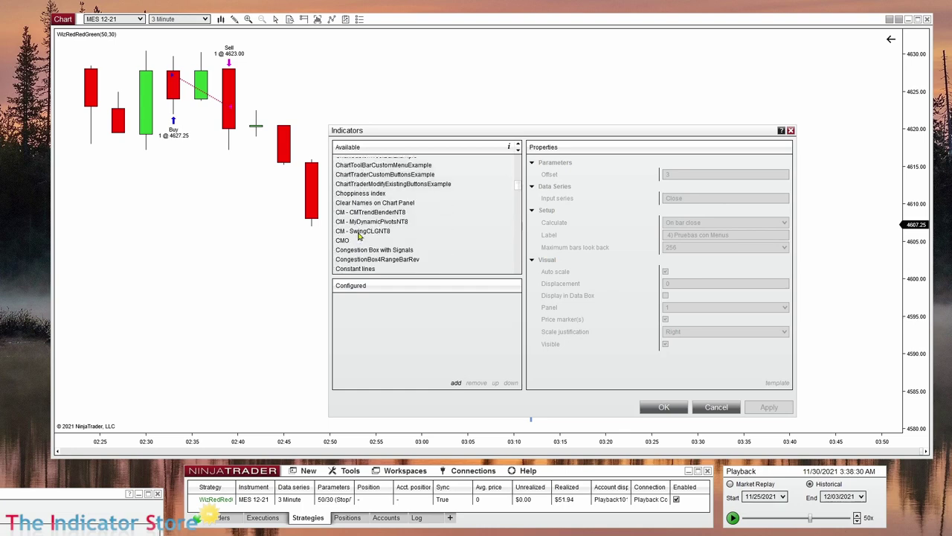
scroll(357, 240, "down", 2)
scroll(357, 238, "down", 3)
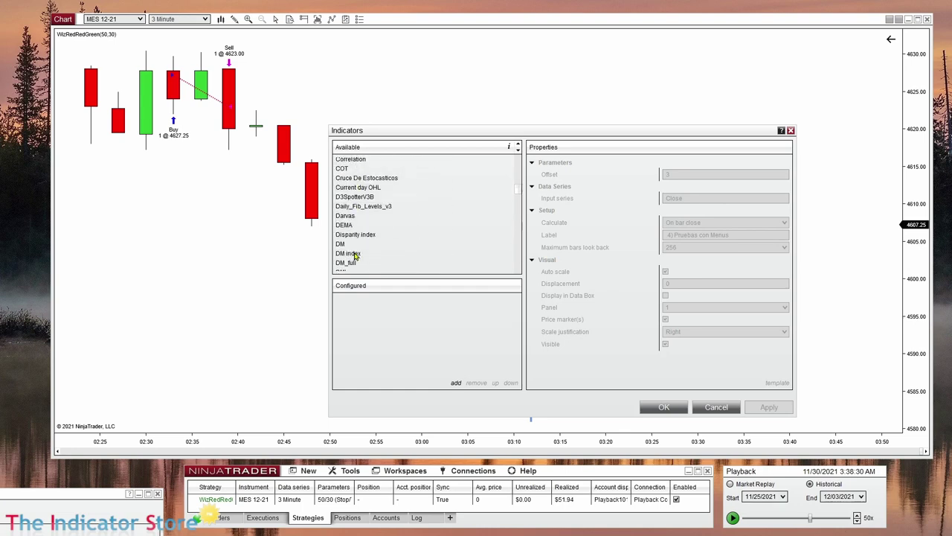
scroll(357, 238, "down", 2)
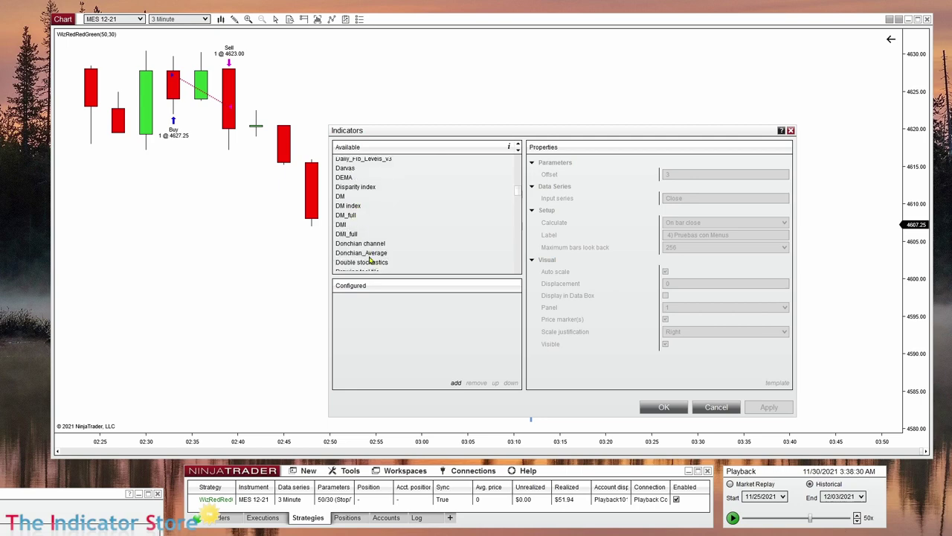
double_click(363, 245)
left_click(672, 174)
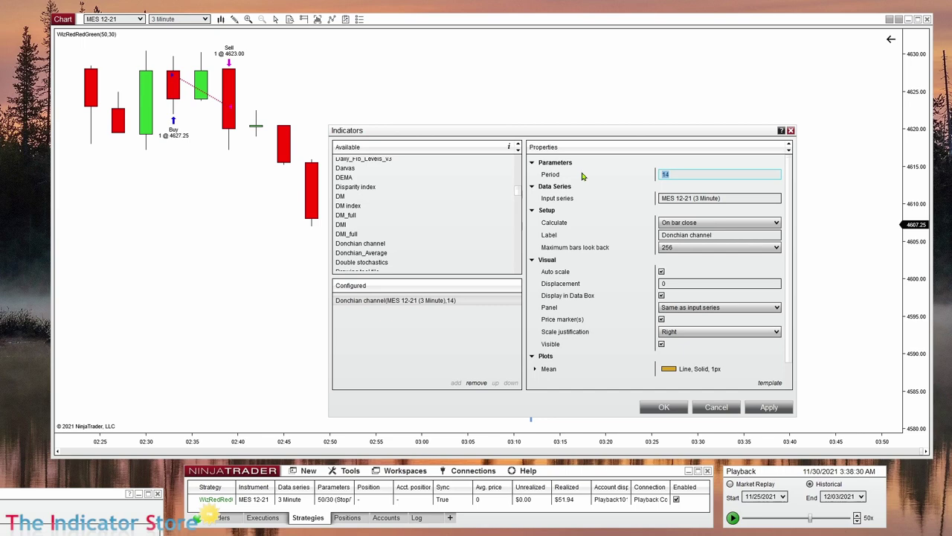
type("5")
left_click(678, 407)
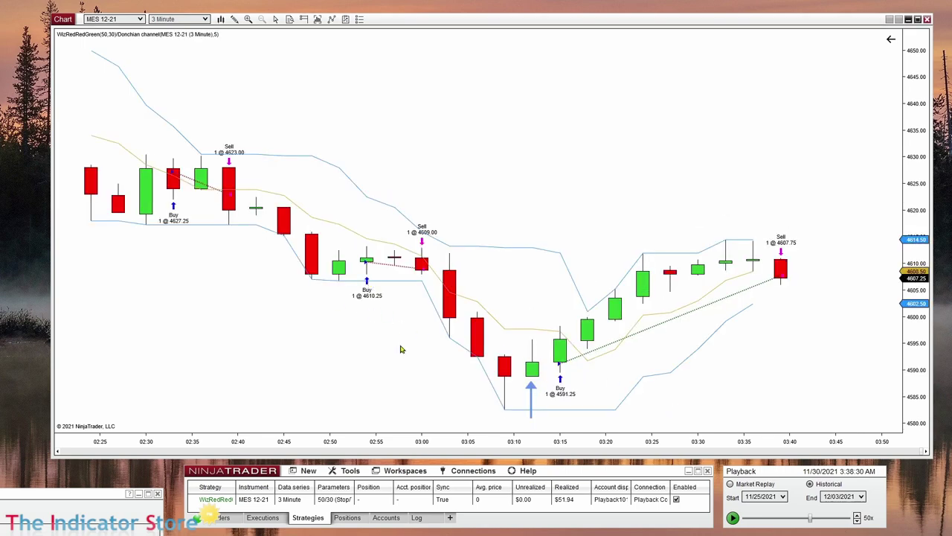
- Stretch the price scale around the 4591.25 buy and select the blue arrow below it
left_click_drag(793, 406, 802, 309)
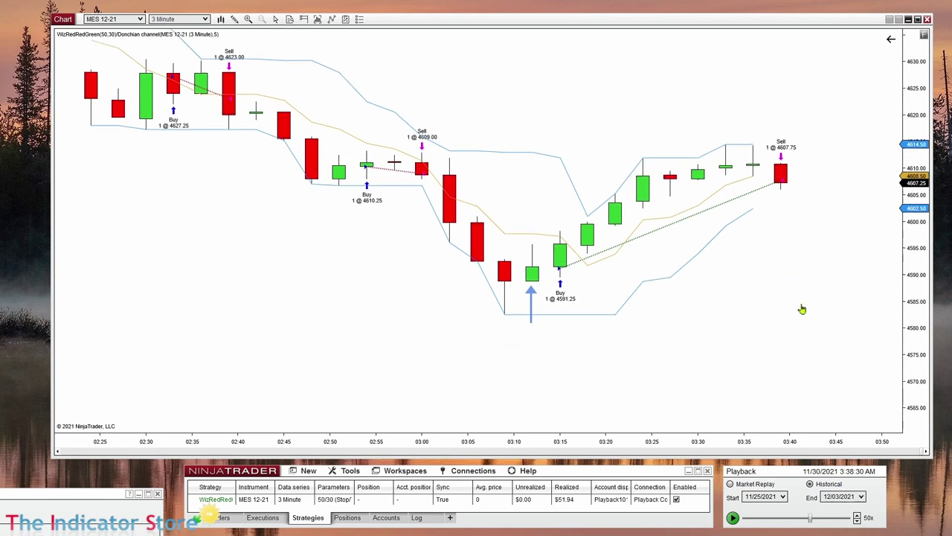
left_click_drag(916, 372, 916, 238)
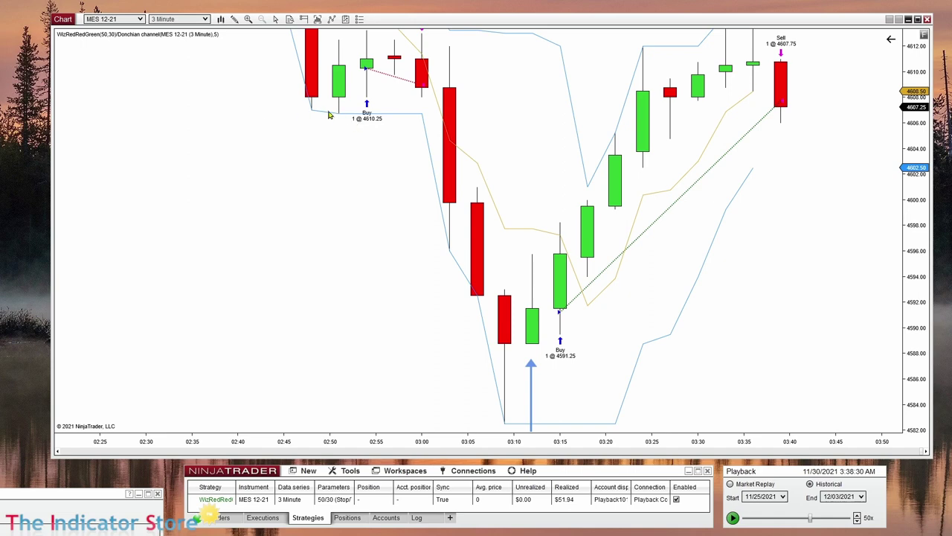
left_click(531, 397)
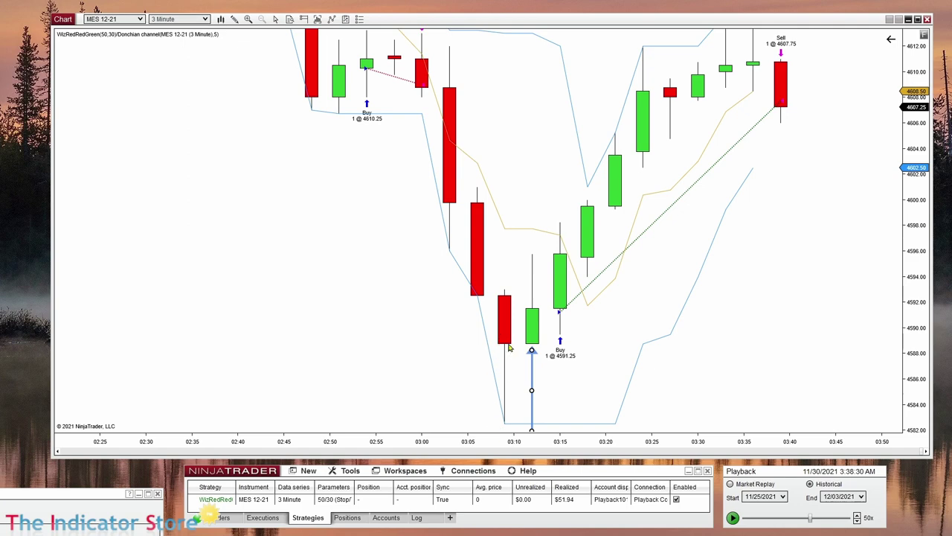
- Reset the price axis, then return to the Strategy Builder's Inputs and Variables page
left_click(924, 37)
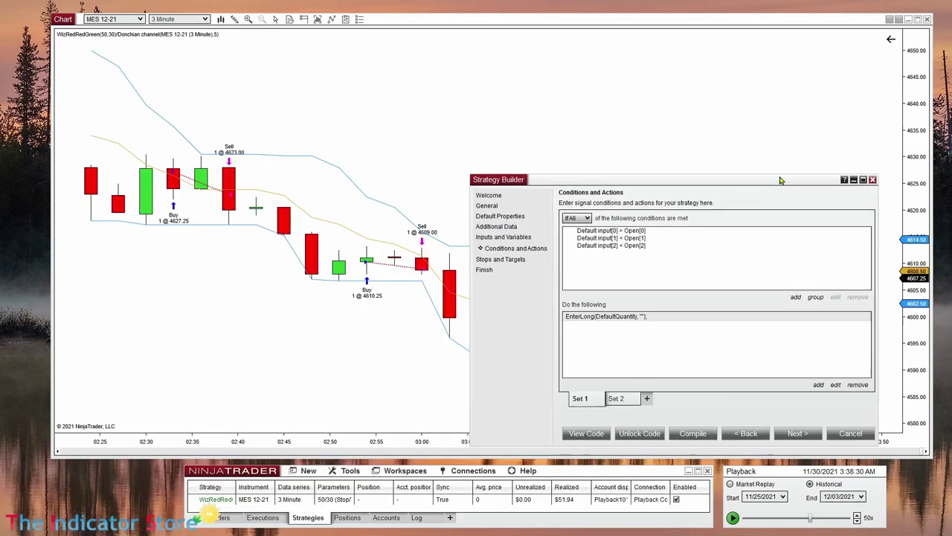
left_click_drag(803, 181, 559, 149)
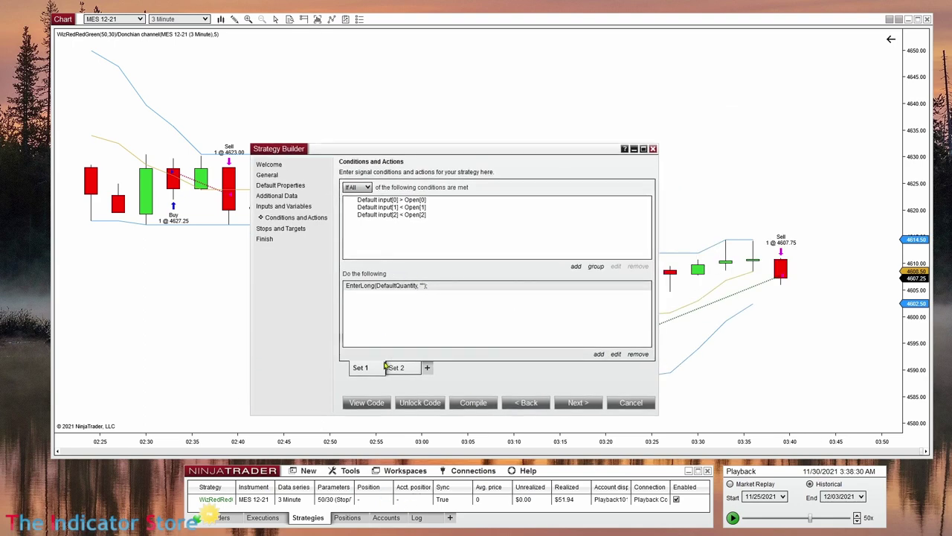
mouse_move(393, 368)
left_click(397, 368)
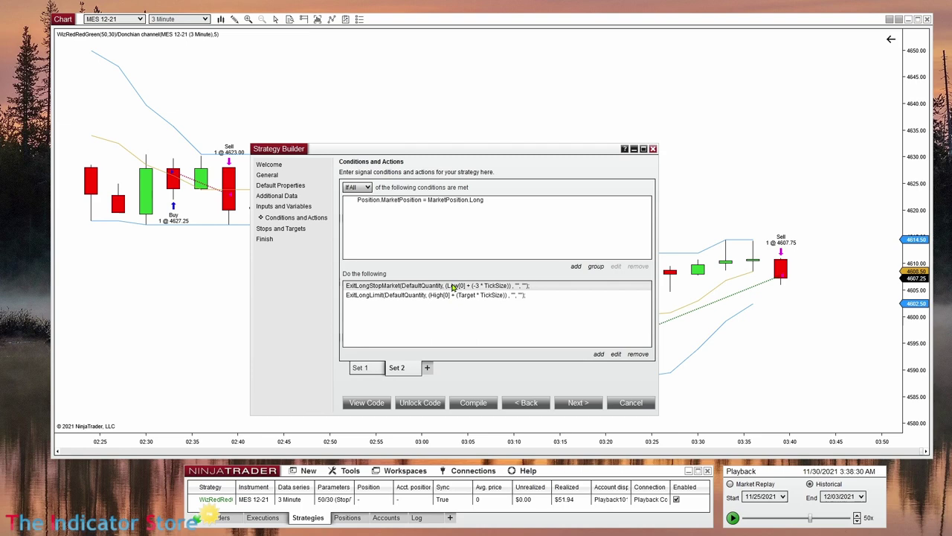
left_click(526, 403)
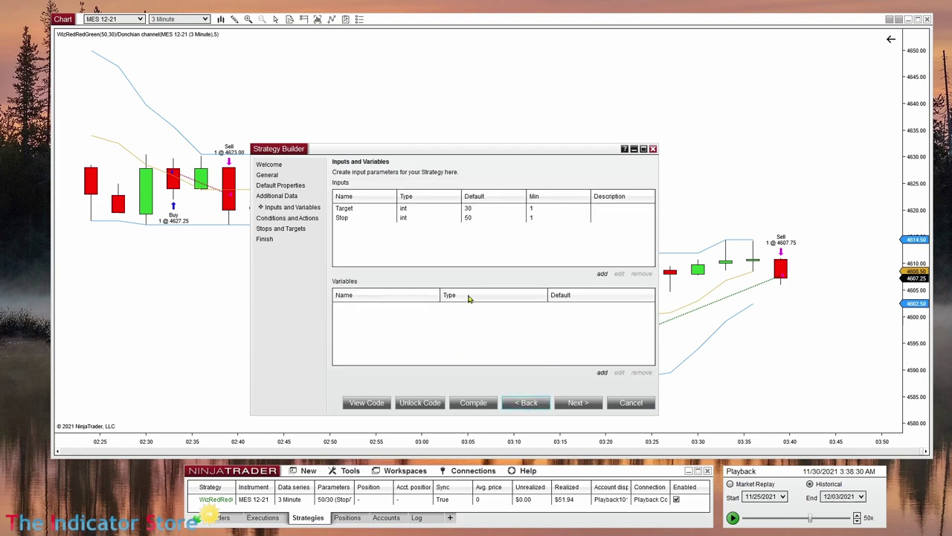
left_click(348, 209)
left_click(349, 218)
left_click(348, 212)
left_click(350, 219)
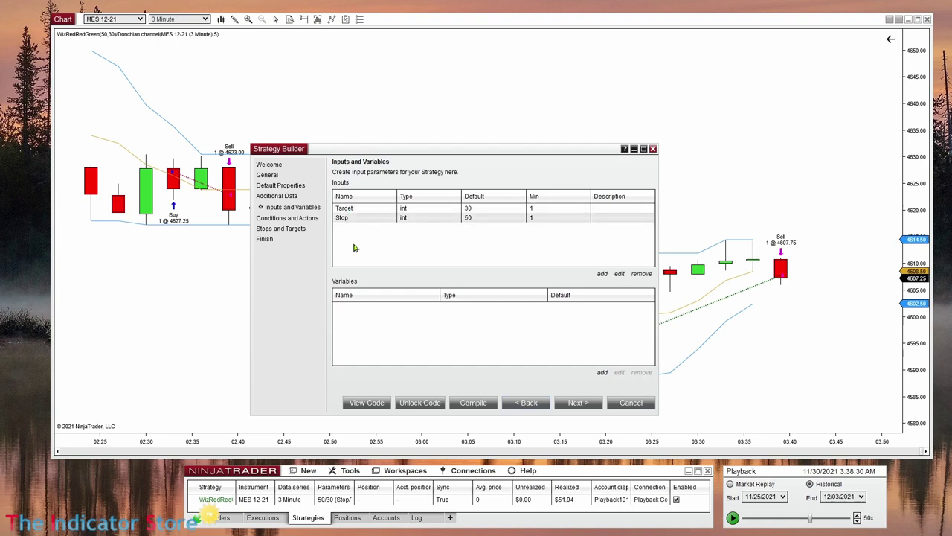
- Create a double variable named Stop_Price with default value 0
left_click(602, 373)
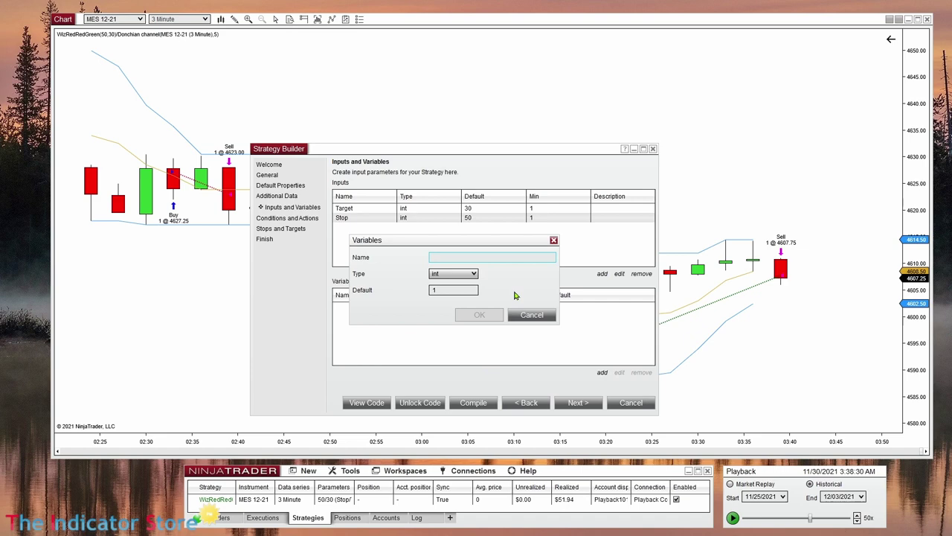
type("Stop")
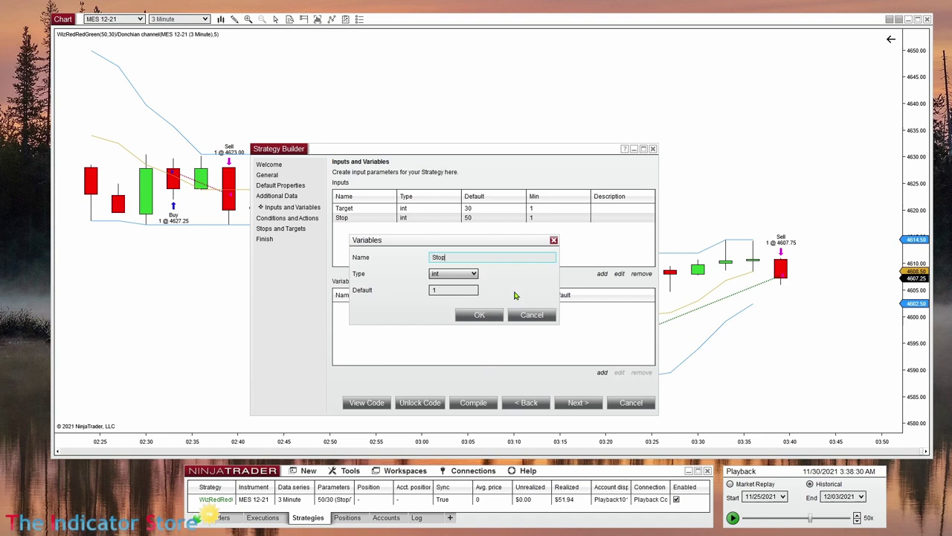
key("BackSpace")
key("BackSpace")
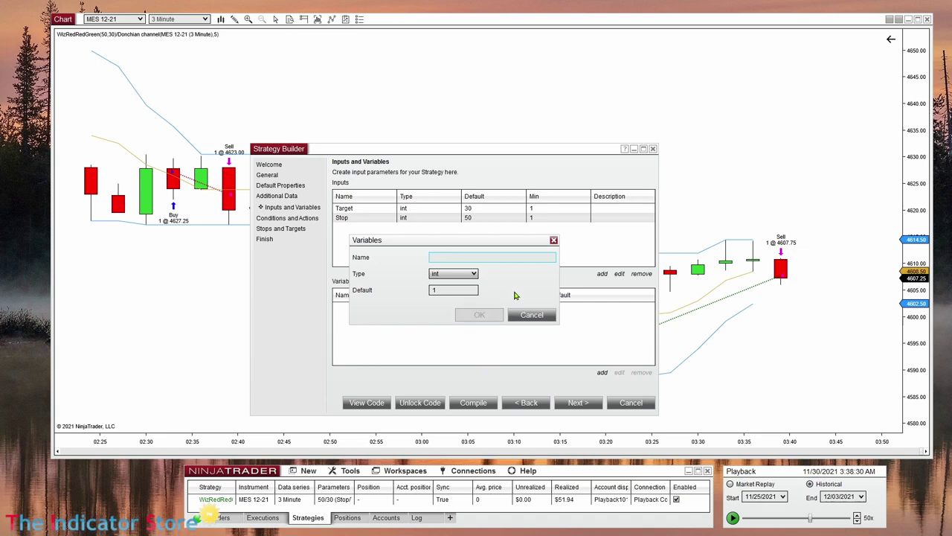
type("Stop_Price")
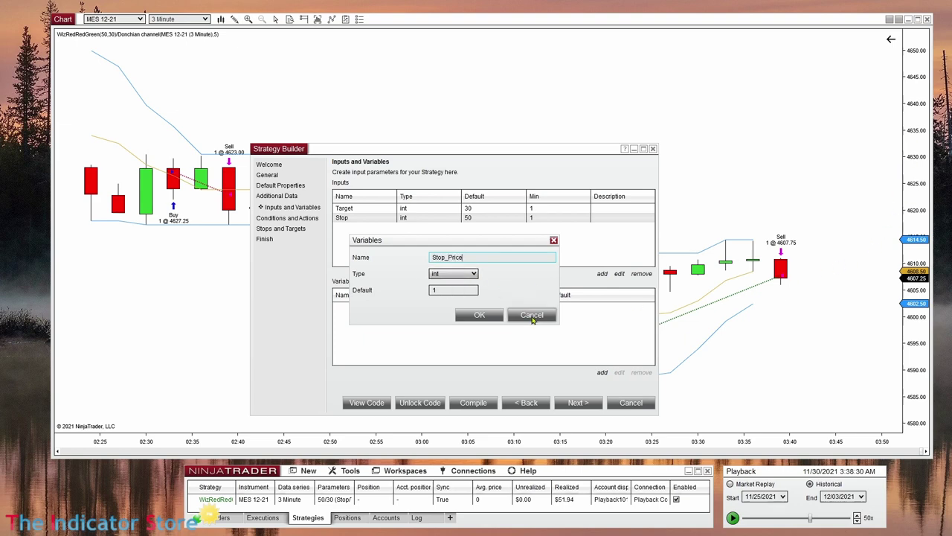
left_click(469, 273)
left_click(451, 298)
left_click(455, 290)
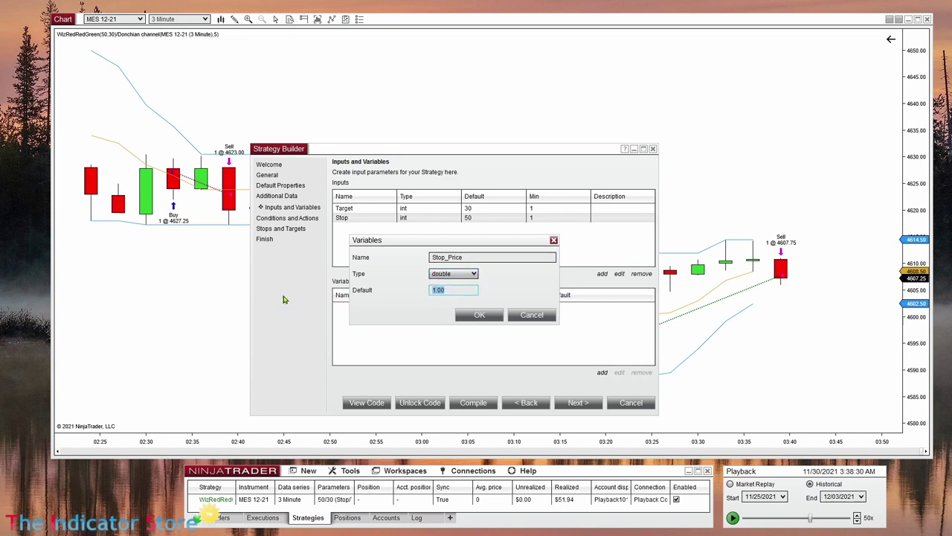
type("0")
left_click(493, 314)
- Add a Misc 'Set Stop_Price' action to Set 1
left_click(578, 402)
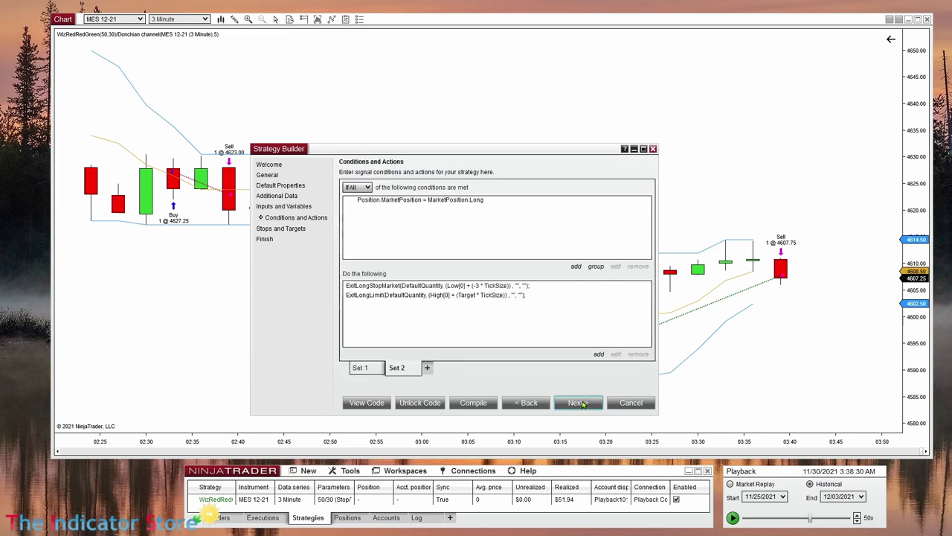
left_click(360, 369)
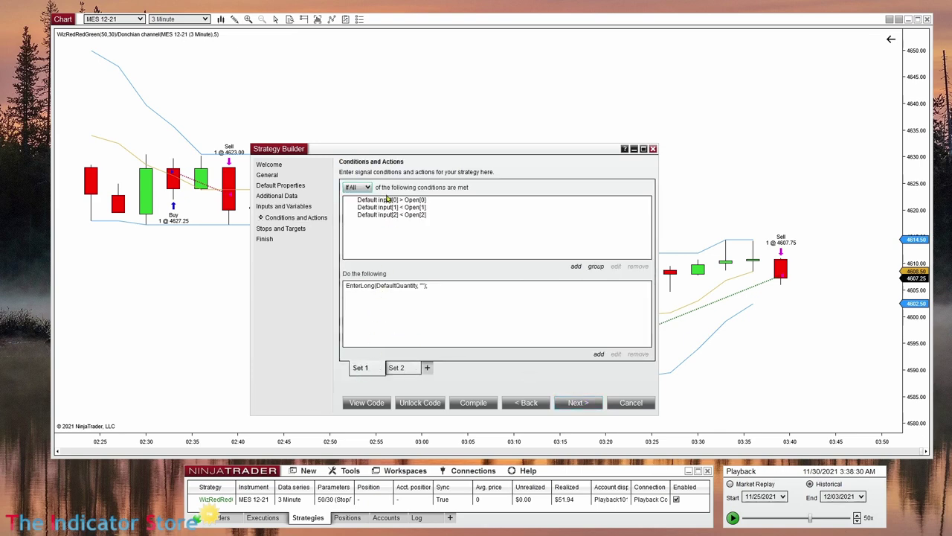
left_click_drag(469, 155, 683, 47)
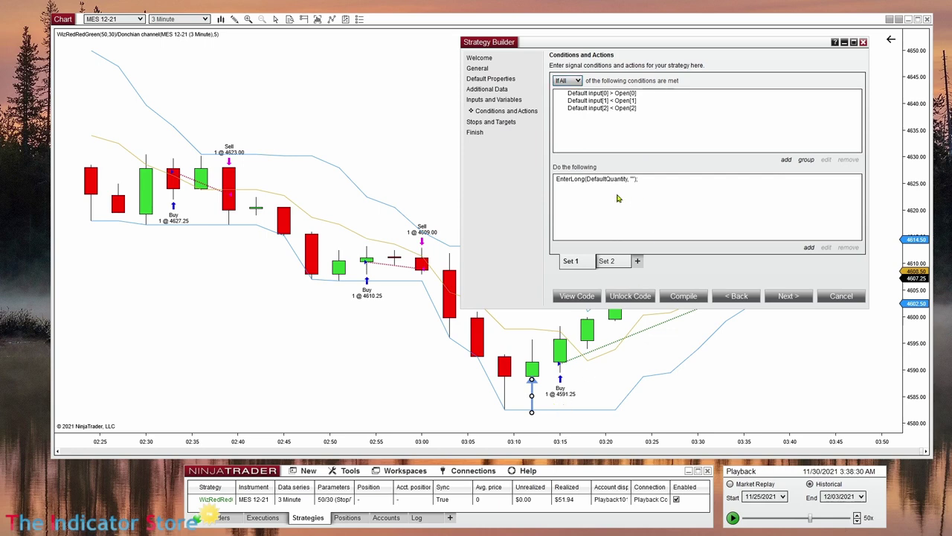
left_click(808, 249)
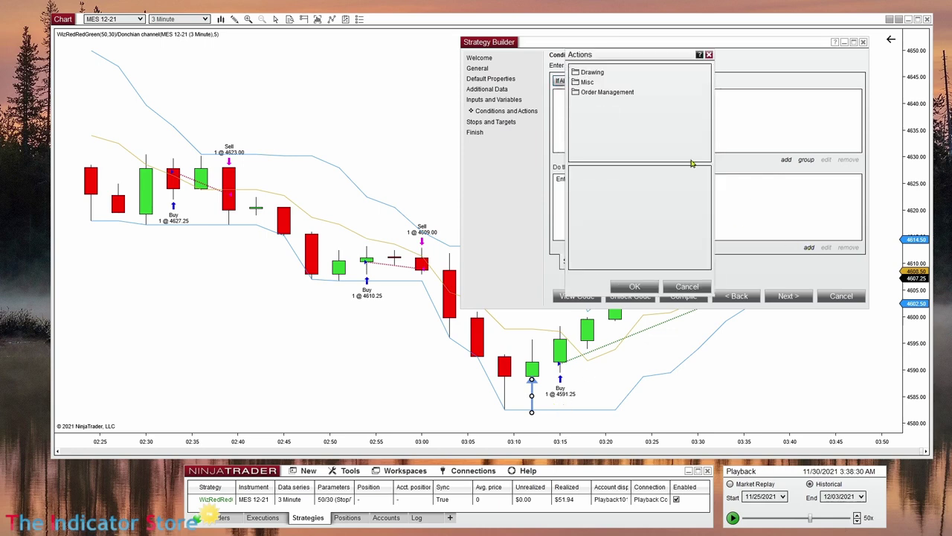
double_click(587, 82)
left_click(593, 90)
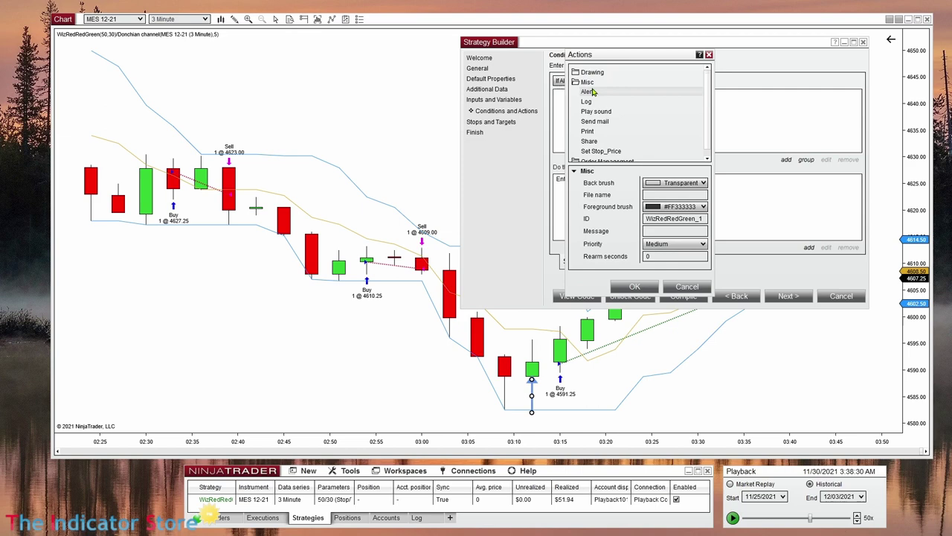
left_click(601, 151)
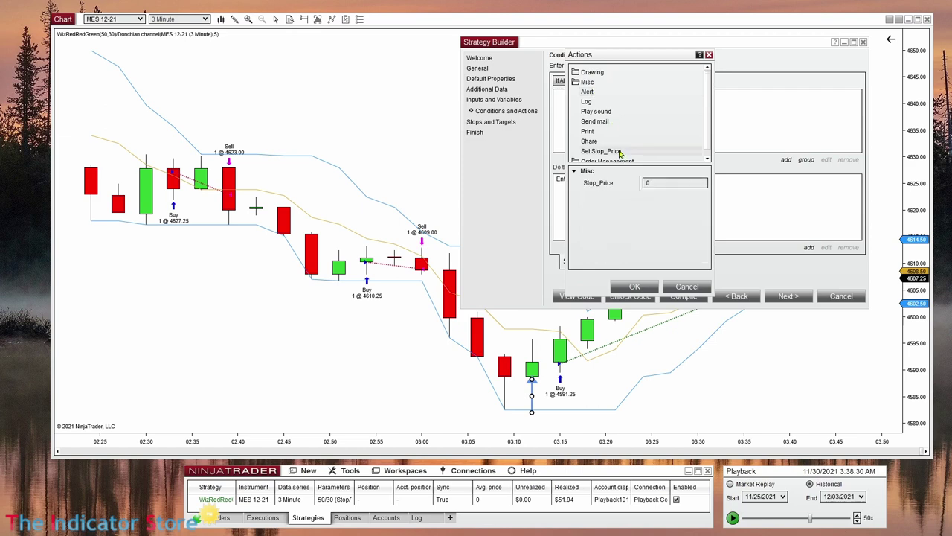
left_click(670, 182)
left_click(701, 183)
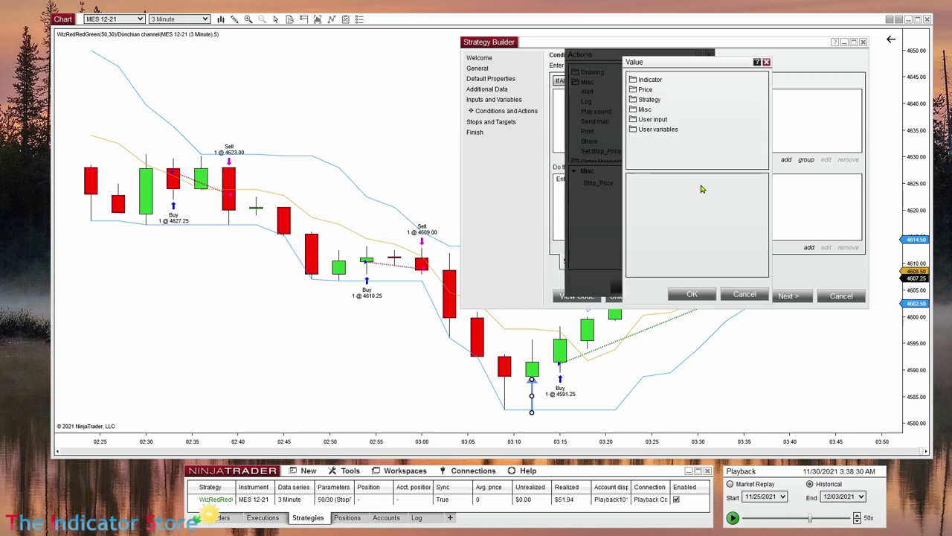
- Choose the Donchian channel indicator as the Stop_Price value
left_click(647, 80)
scroll(679, 129, "down", 5)
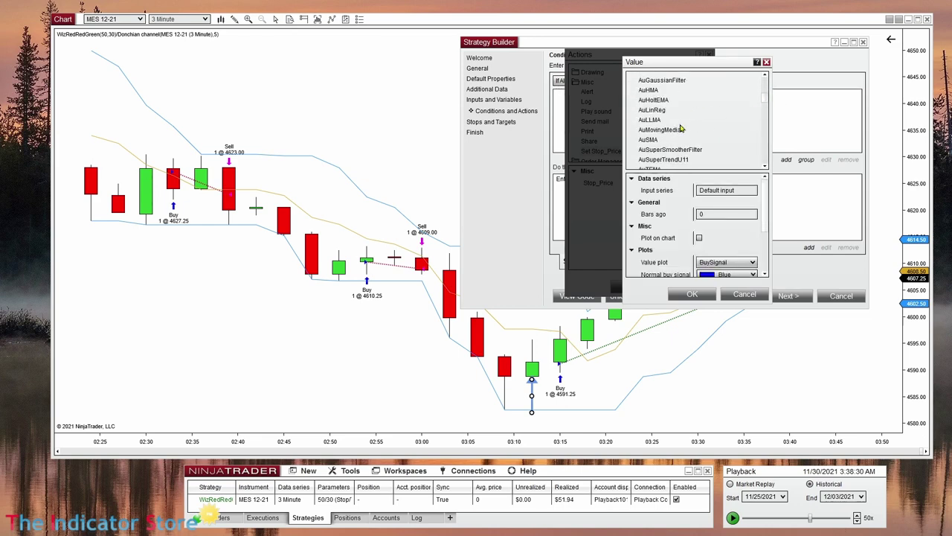
scroll(680, 130, "down", 6)
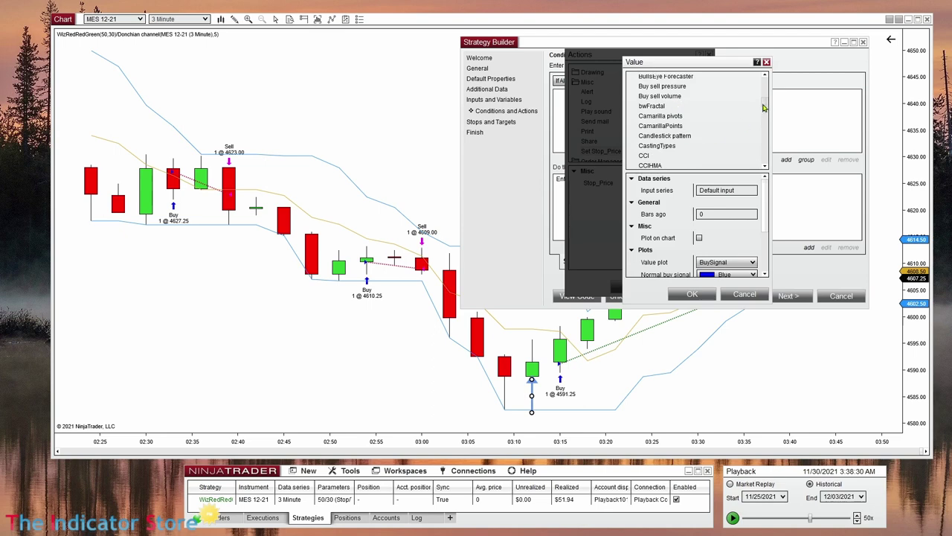
left_click_drag(763, 108, 709, 117)
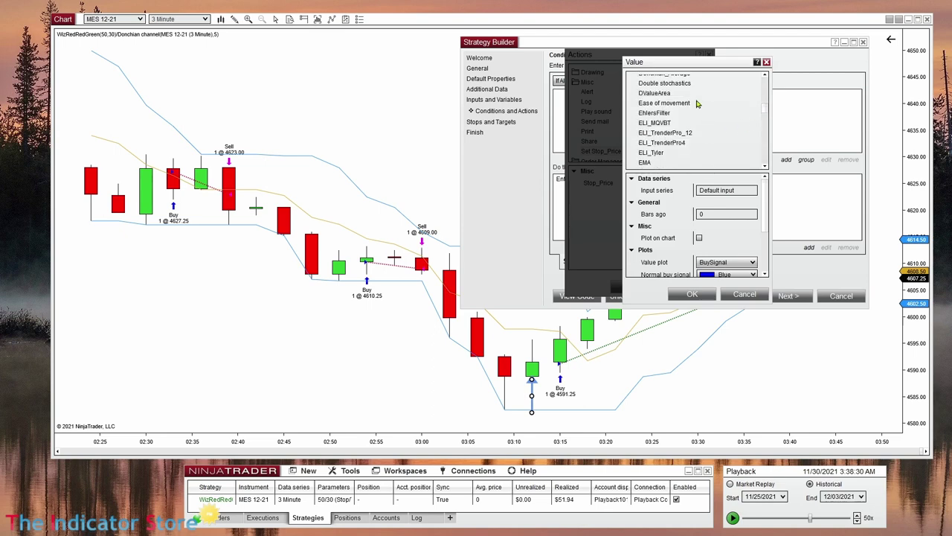
scroll(697, 104, "up", 1)
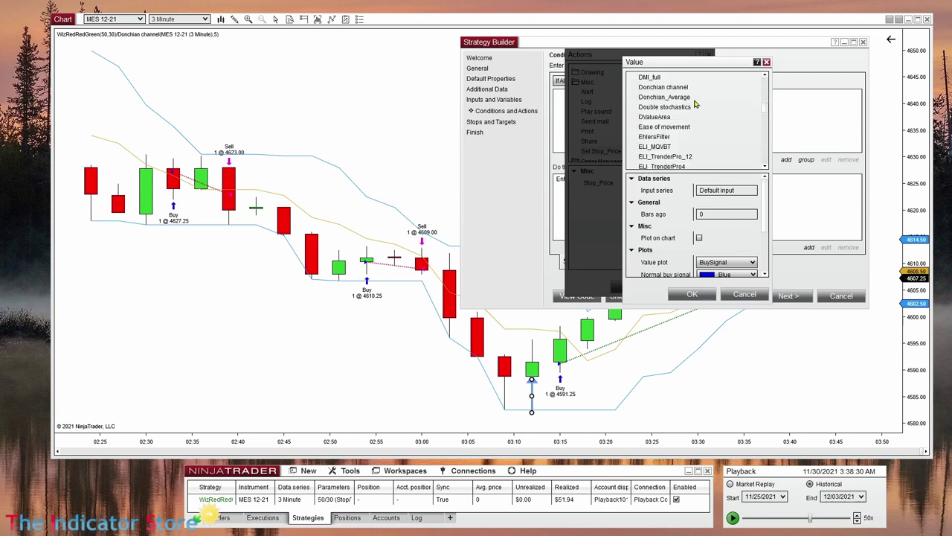
left_click(656, 88)
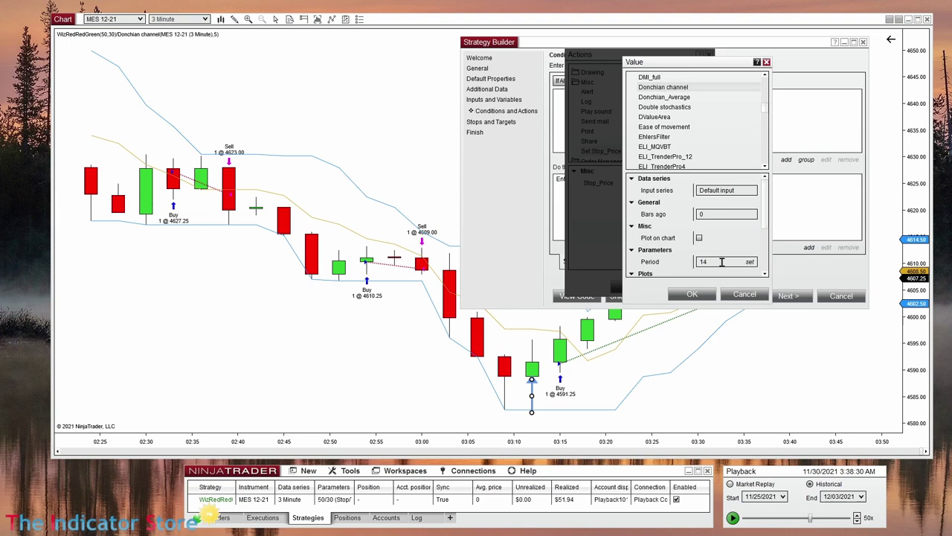
- Use the Donchian period 5 Lower plot with a -3 ticks offset, and confirm the action
left_click(721, 262)
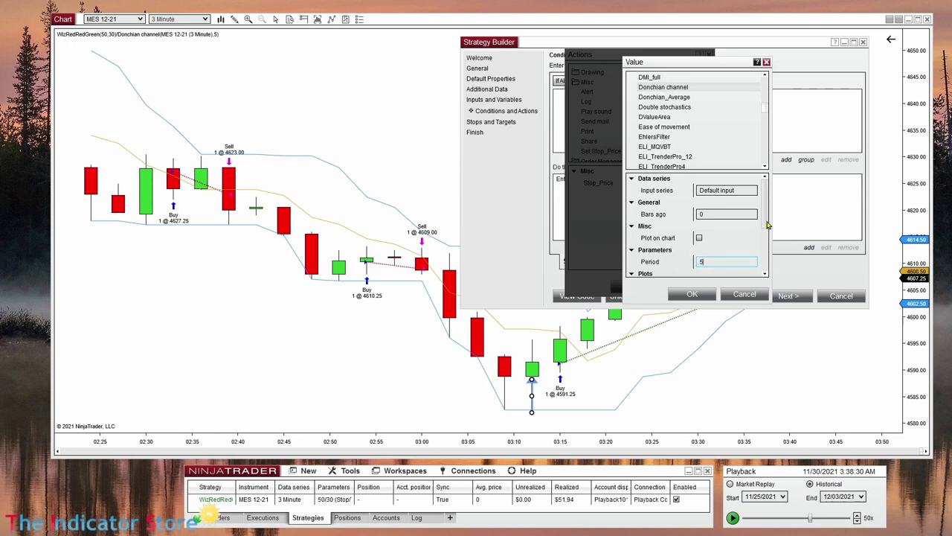
scroll(729, 238, "down", 3)
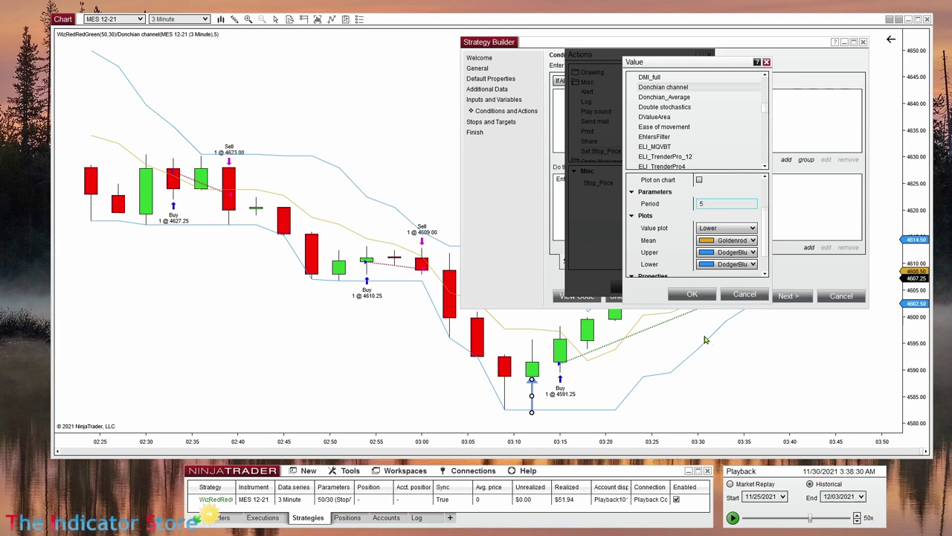
left_click_drag(765, 231, 765, 276)
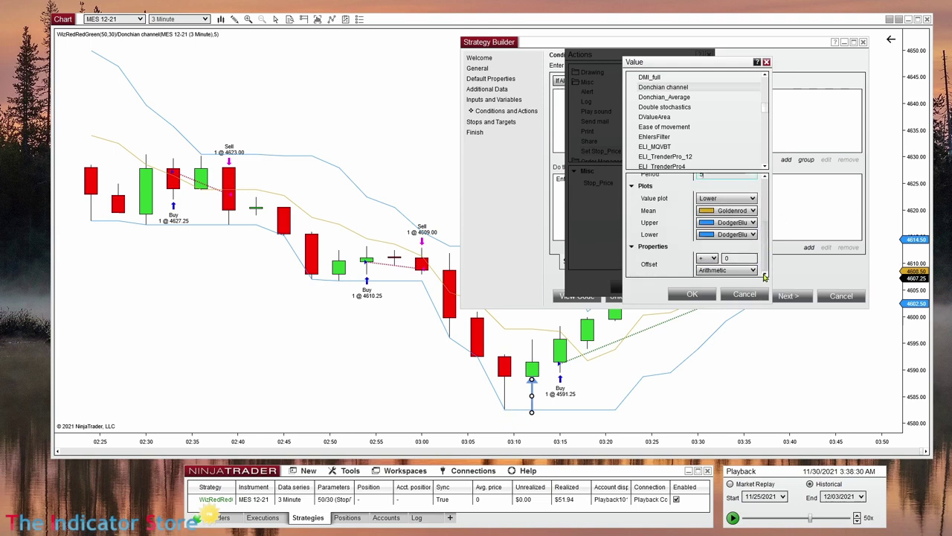
left_click(726, 270)
left_click(714, 308)
left_click(718, 259)
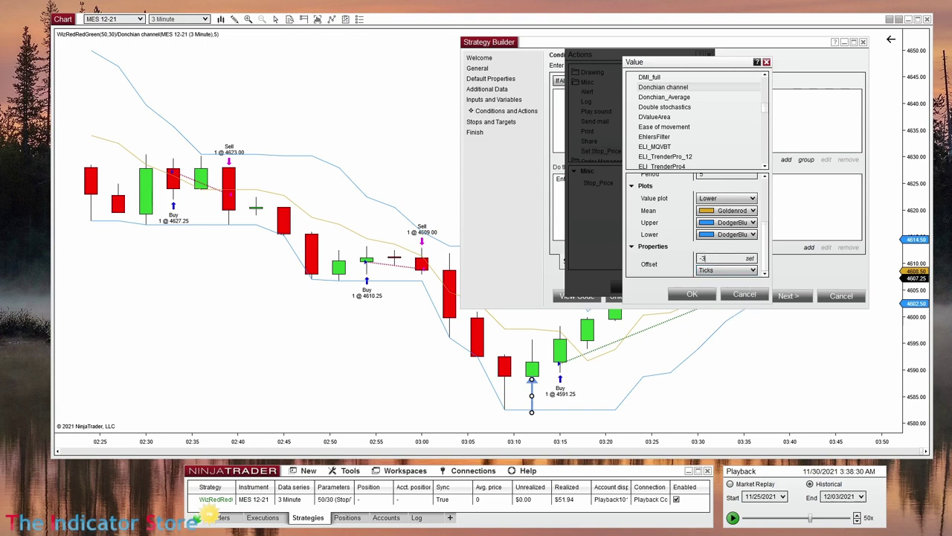
left_click(692, 294)
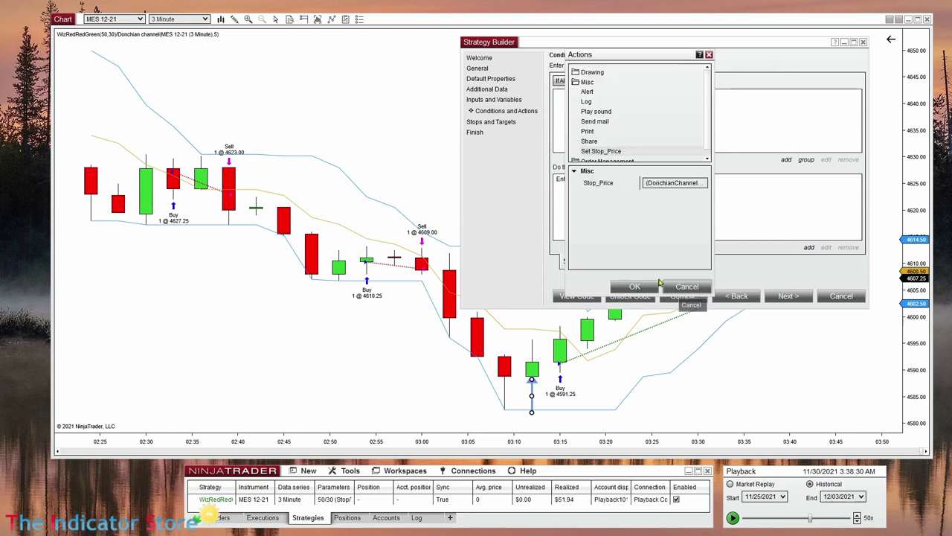
left_click(641, 285)
left_click(583, 180)
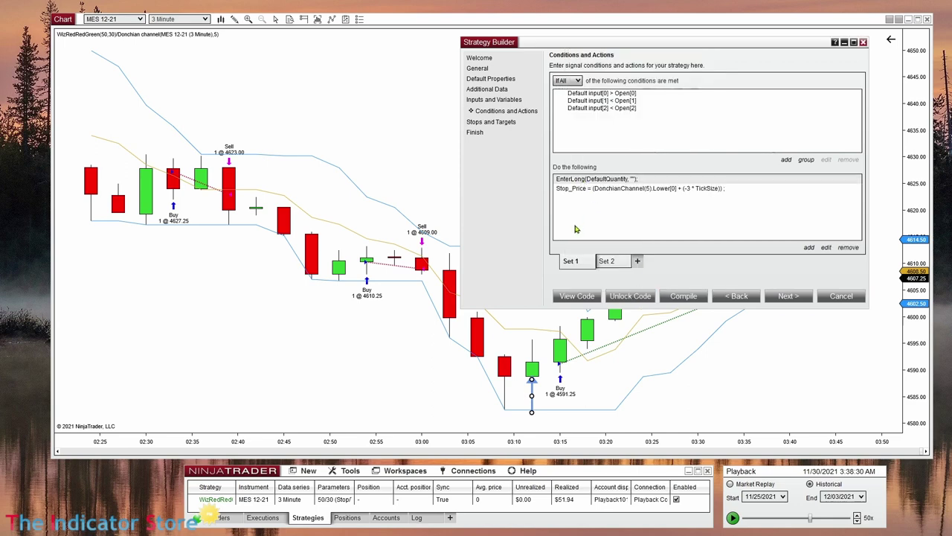
- Set the ExitLongStopMarket stop price in Set 2 to the Stop_Price user variable
left_click(575, 190)
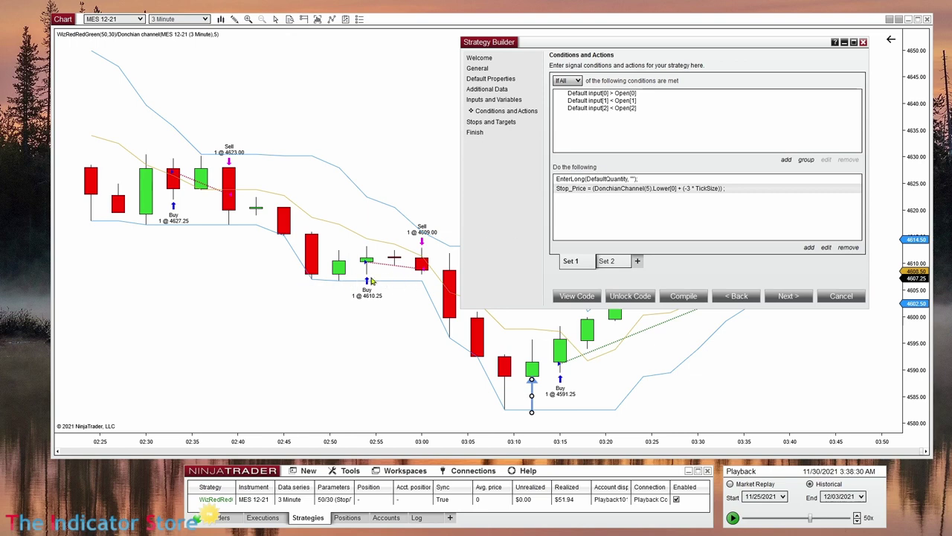
left_click(606, 262)
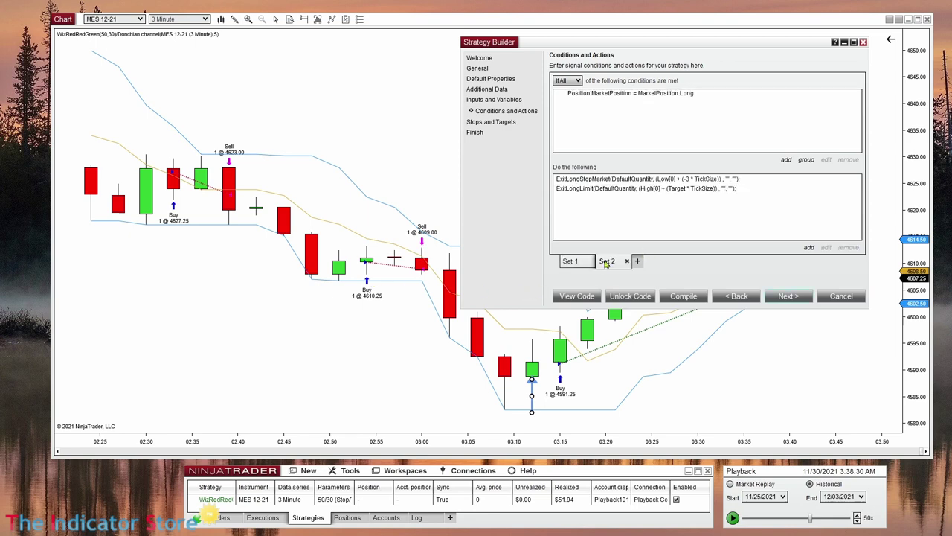
left_click(581, 189)
left_click(603, 180)
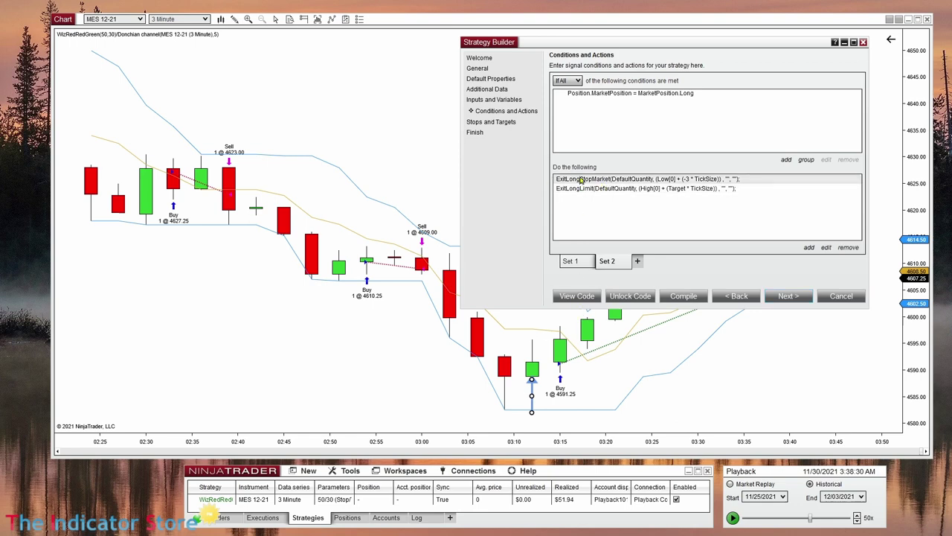
double_click(668, 181)
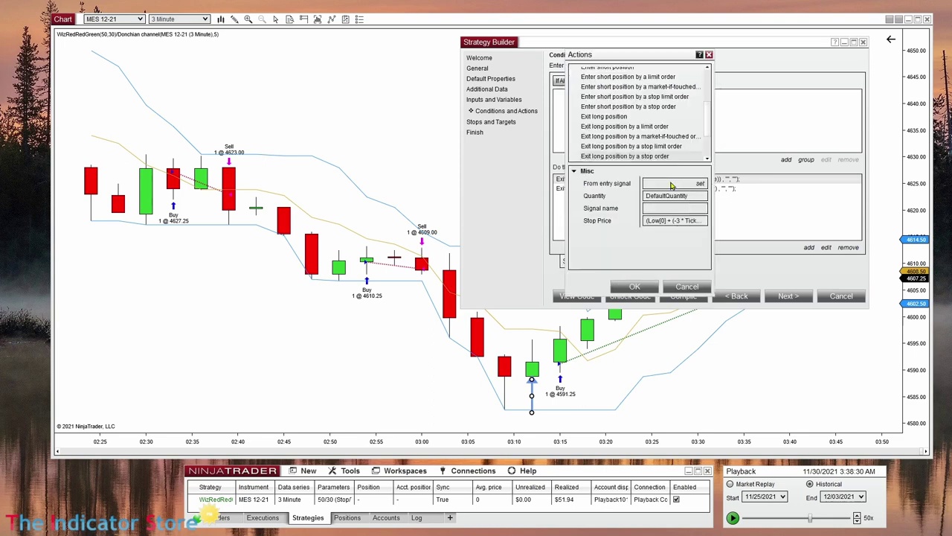
left_click(702, 221)
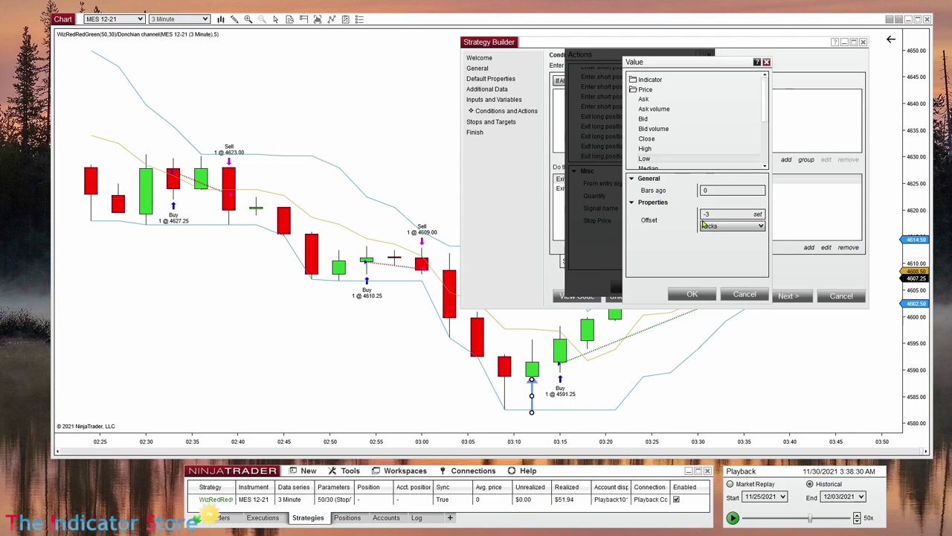
left_click(645, 90)
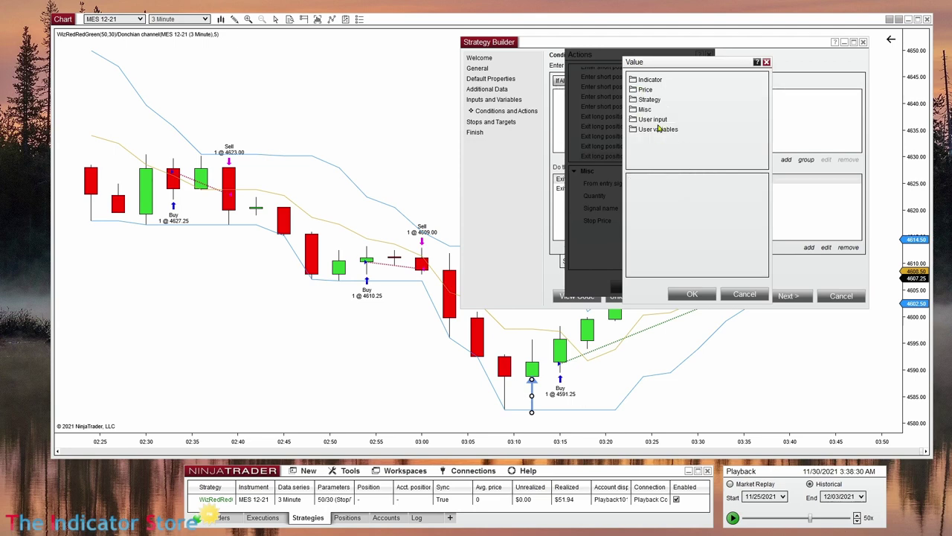
left_click(659, 131)
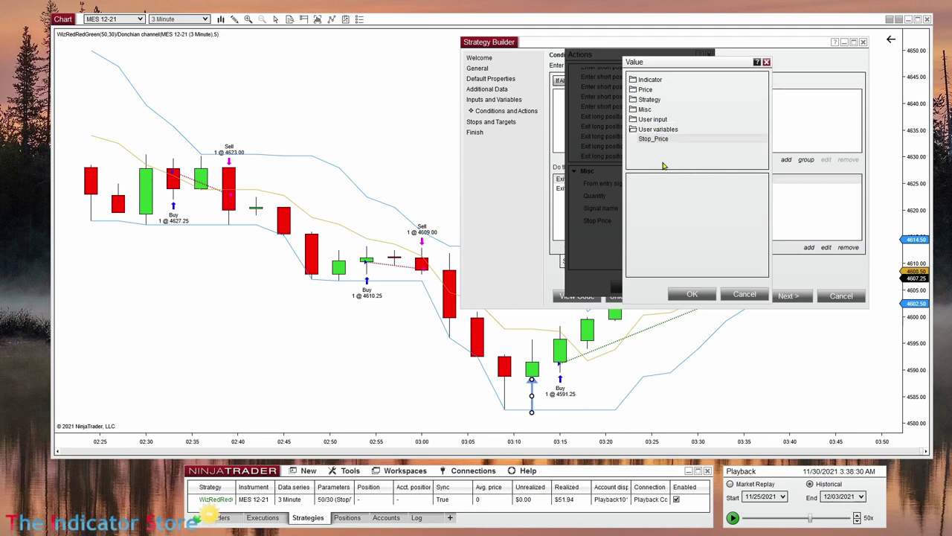
left_click(692, 294)
left_click(637, 290)
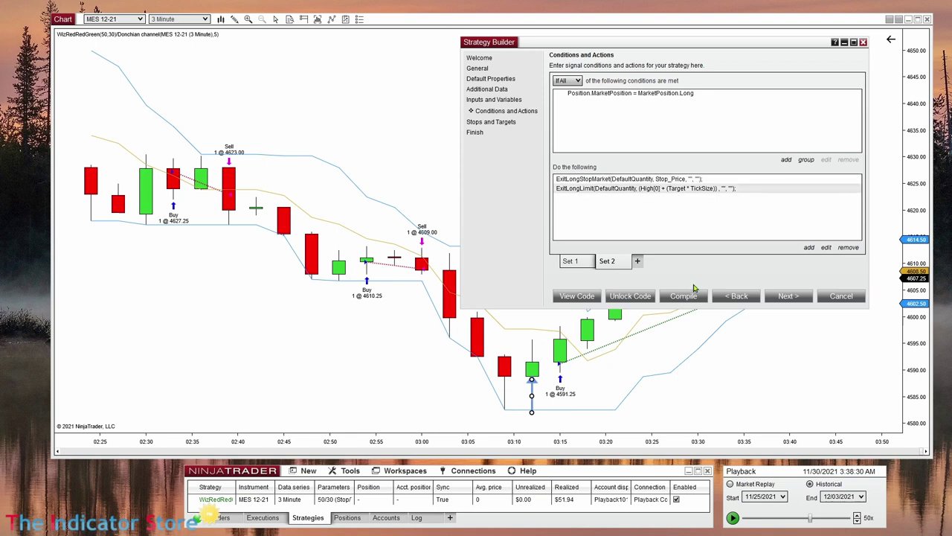
left_click(577, 264)
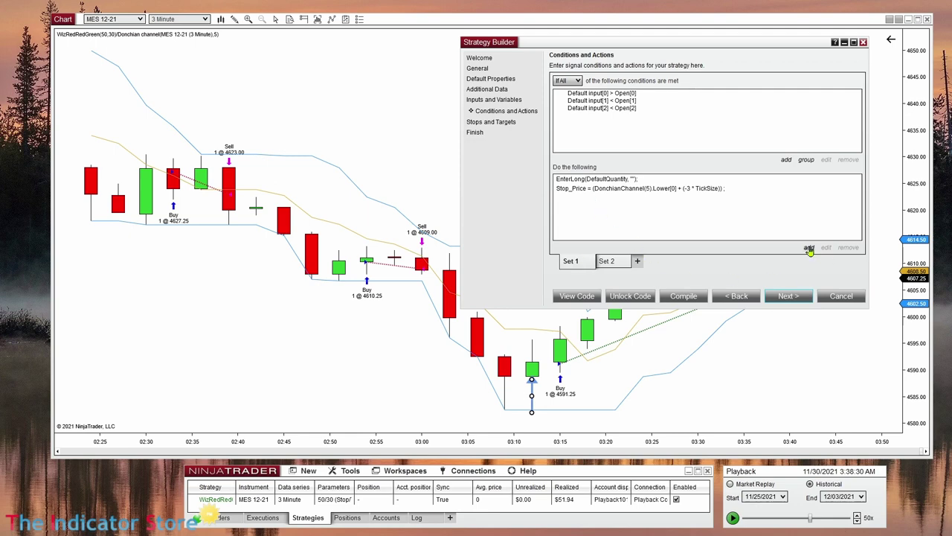
- Go back to the Inputs and Variables page and review the Stop_Price variable
left_click(810, 248)
left_click(691, 287)
left_click(740, 296)
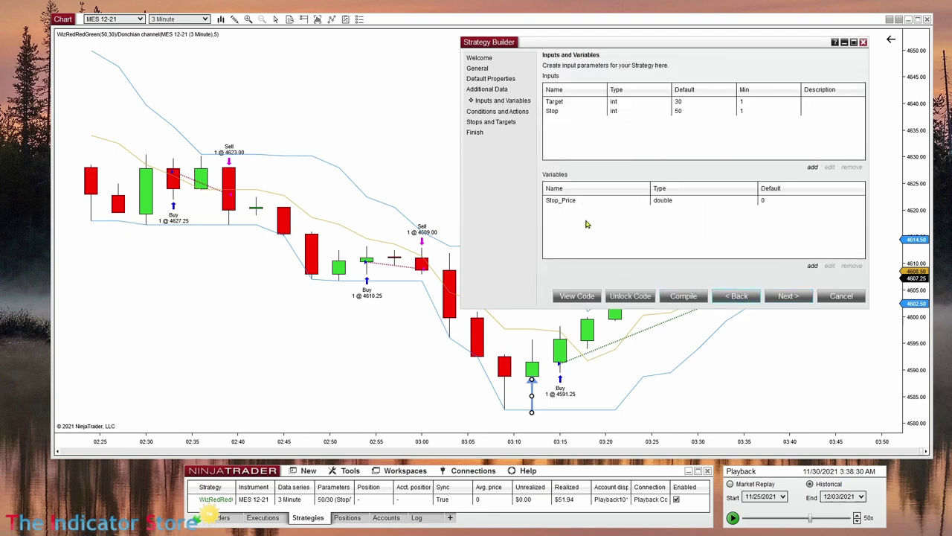
left_click(567, 206)
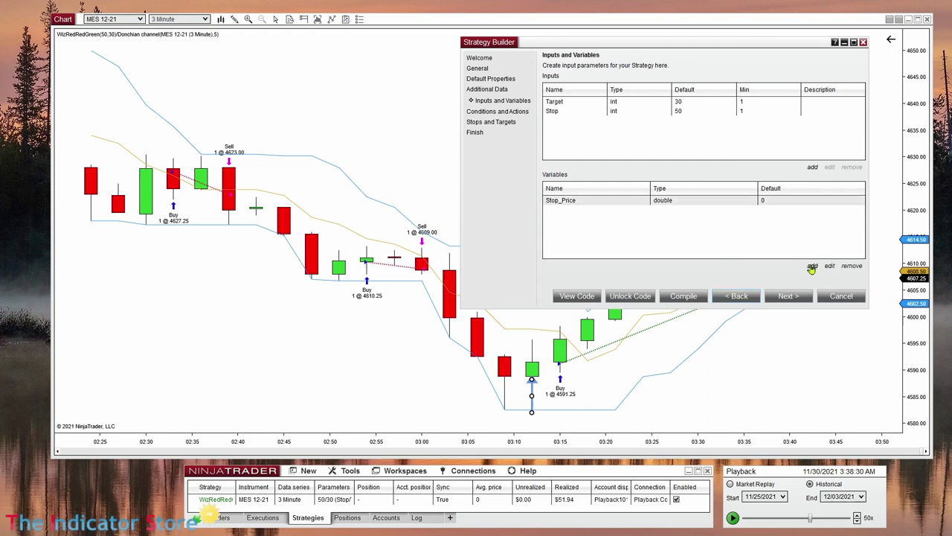
- Add a double variable Target_Price with default 0, then return to Set 1's actions
left_click(813, 266)
type("Target_Price")
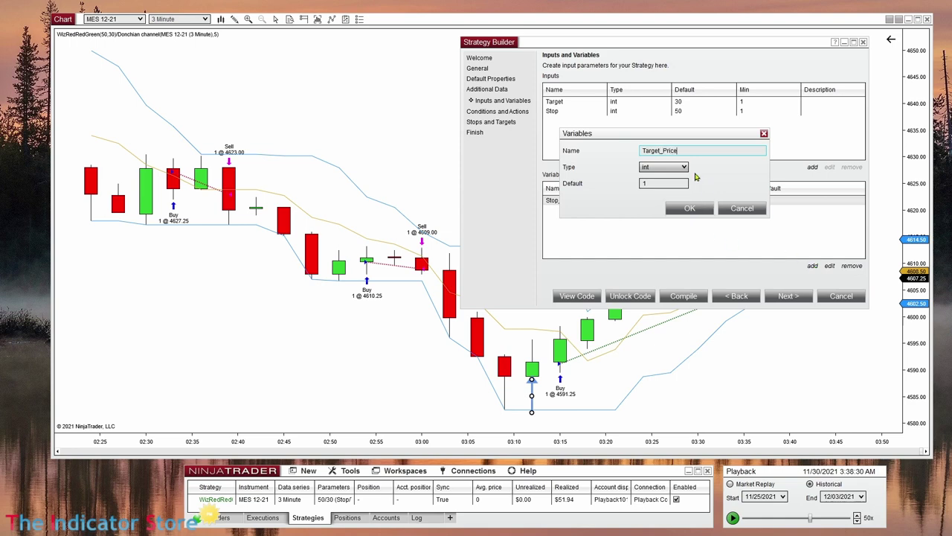
left_click(679, 167)
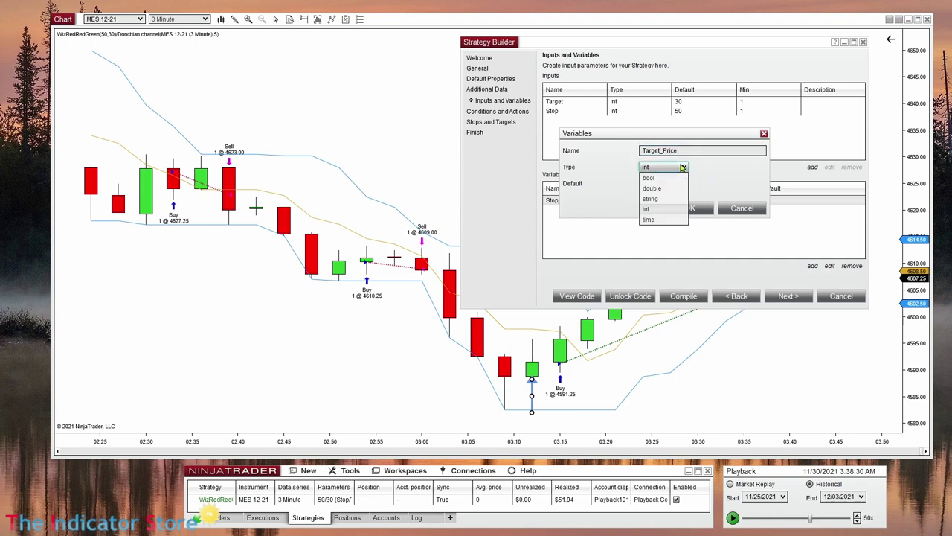
left_click(662, 187)
key("Tab")
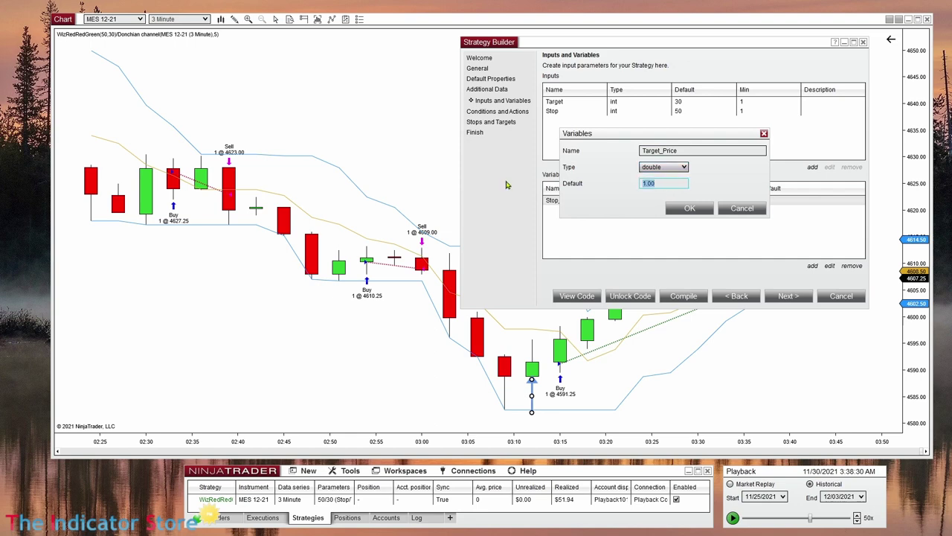
type("0")
left_click(690, 208)
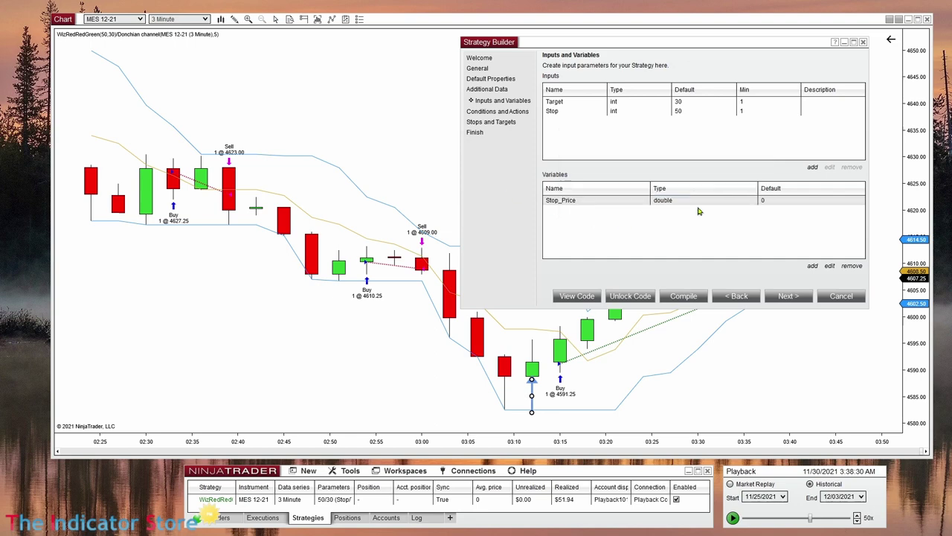
left_click(788, 296)
left_click(574, 261)
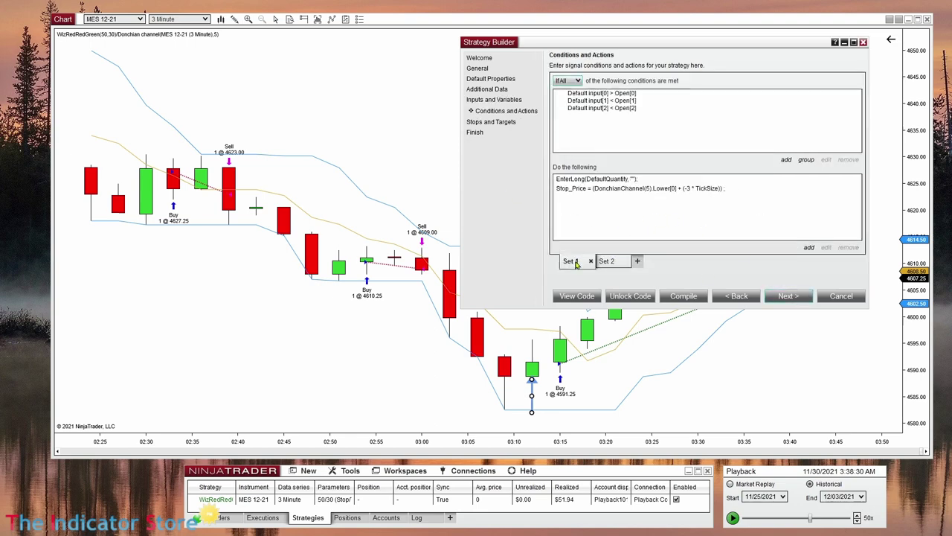
- Add a Misc 'Set Target_Price' action after the Stop_Price line in Set 1
left_click(596, 181)
left_click(593, 190)
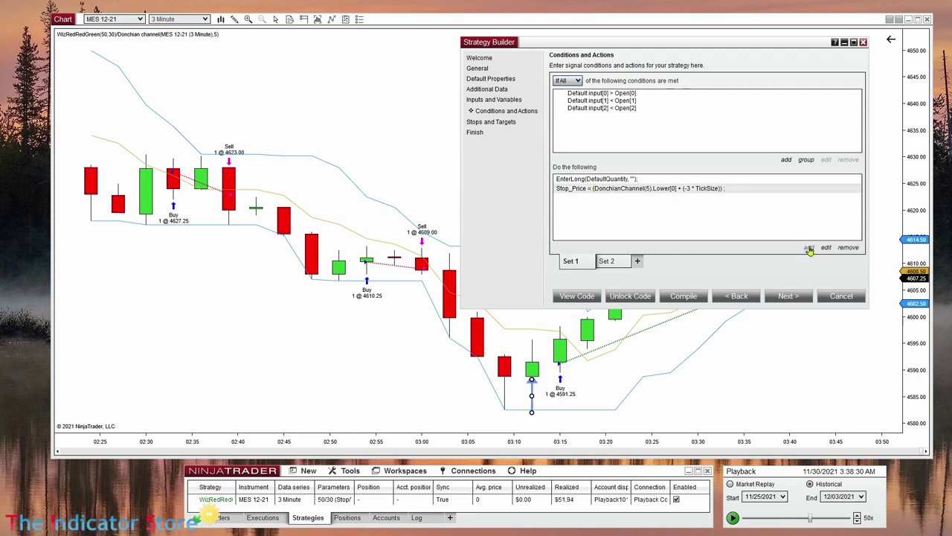
left_click(809, 248)
left_click(579, 83)
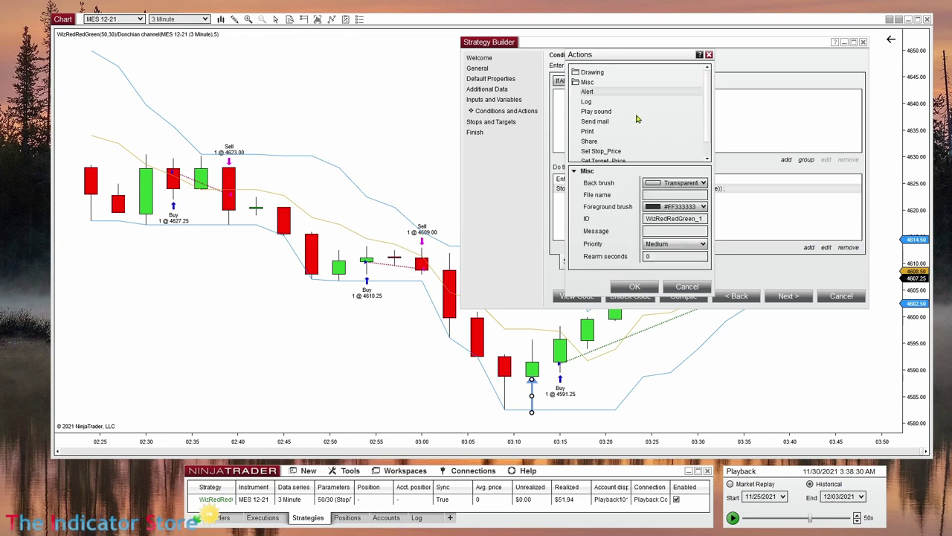
scroll(600, 152, "down", 1)
left_click(601, 144)
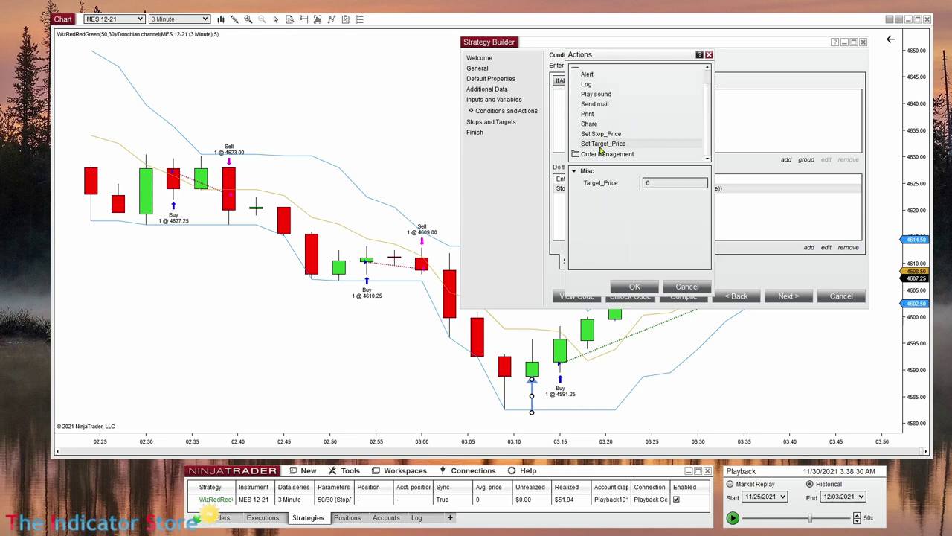
- Base the Target_Price value on the current bar's High with a ticks offset
left_click(700, 183)
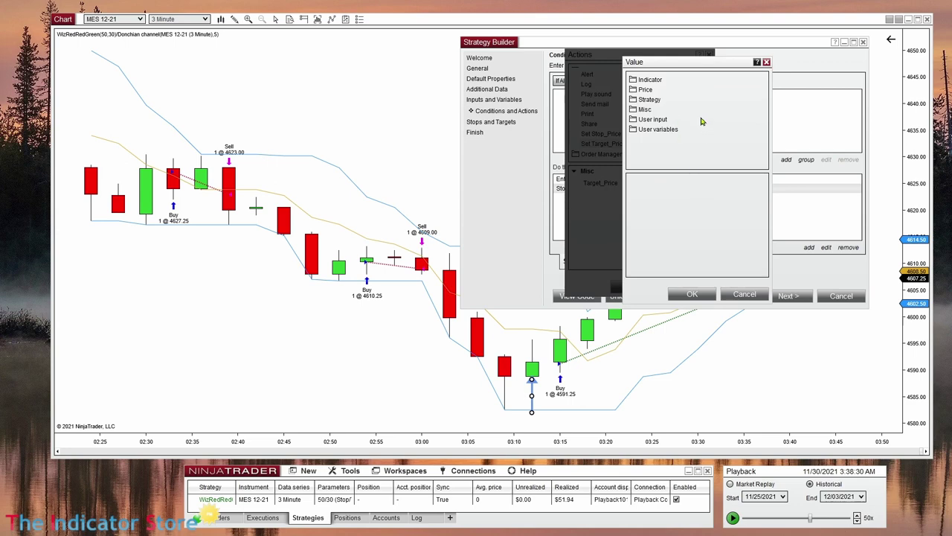
double_click(645, 89)
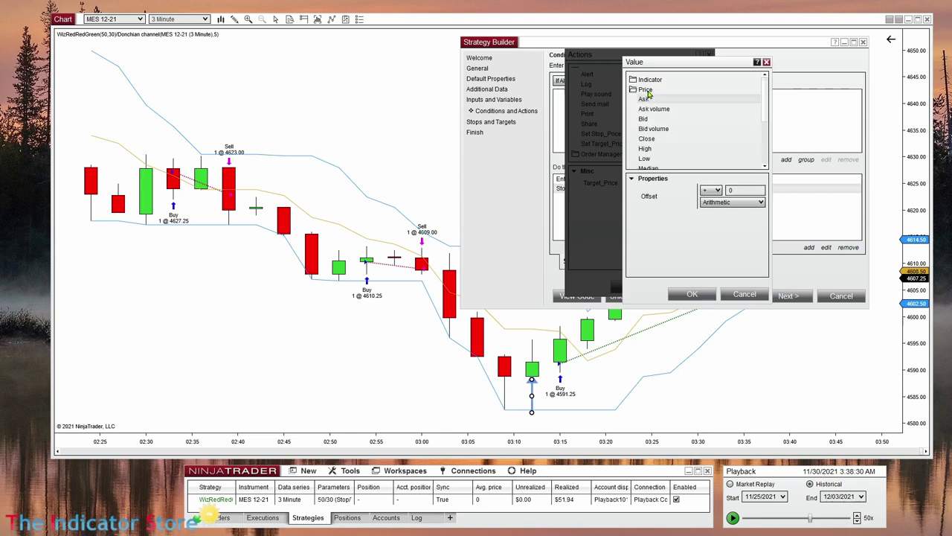
left_click(645, 149)
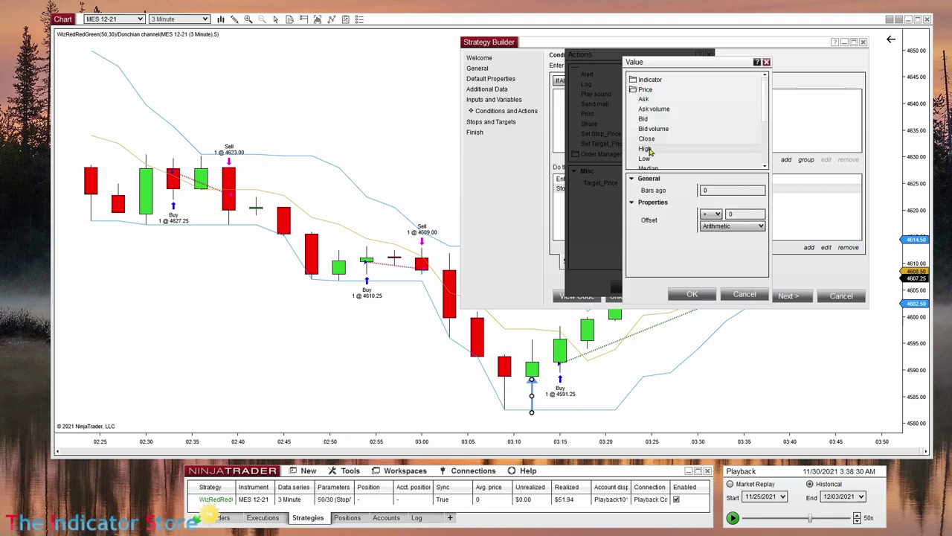
left_click(728, 226)
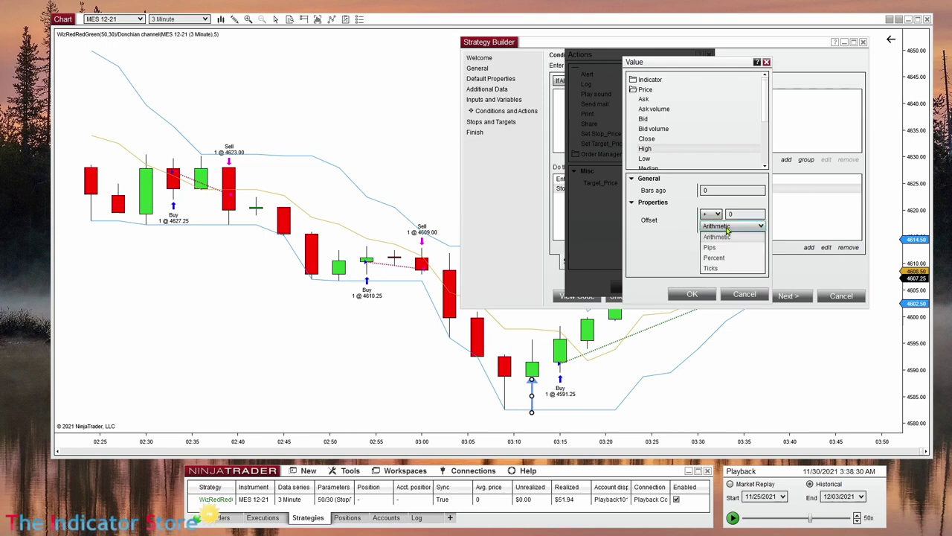
left_click(729, 269)
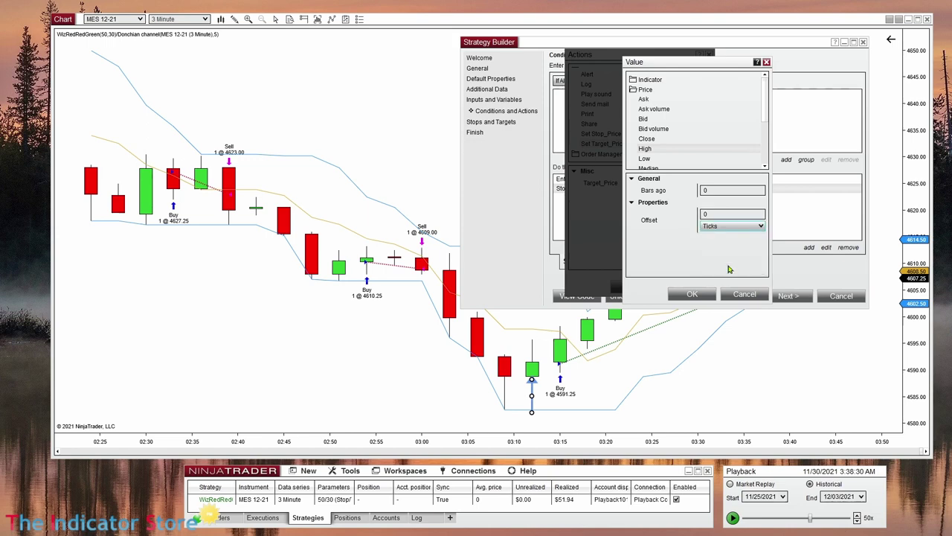
- Use the Target user input as the offset amount and confirm the Target_Price action
left_click(761, 217)
left_click(719, 137)
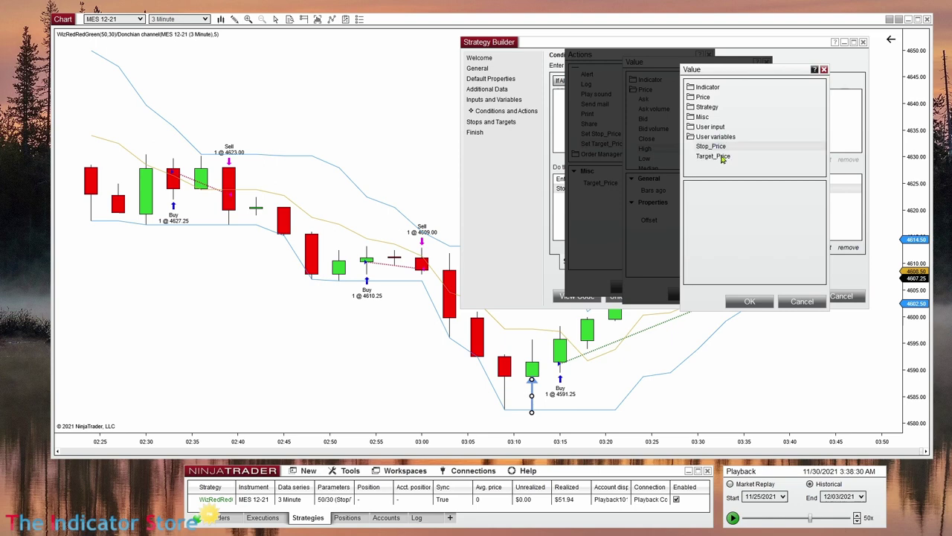
left_click(718, 156)
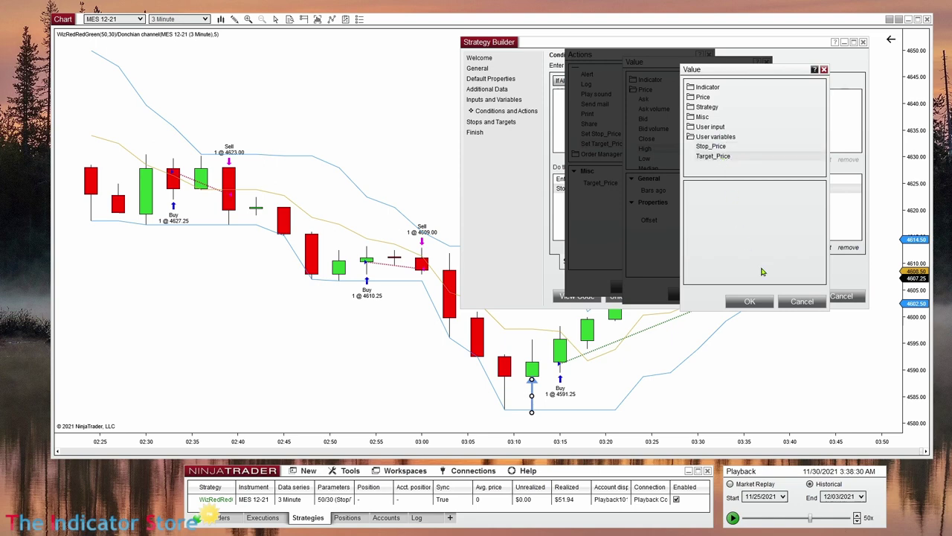
left_click(720, 128)
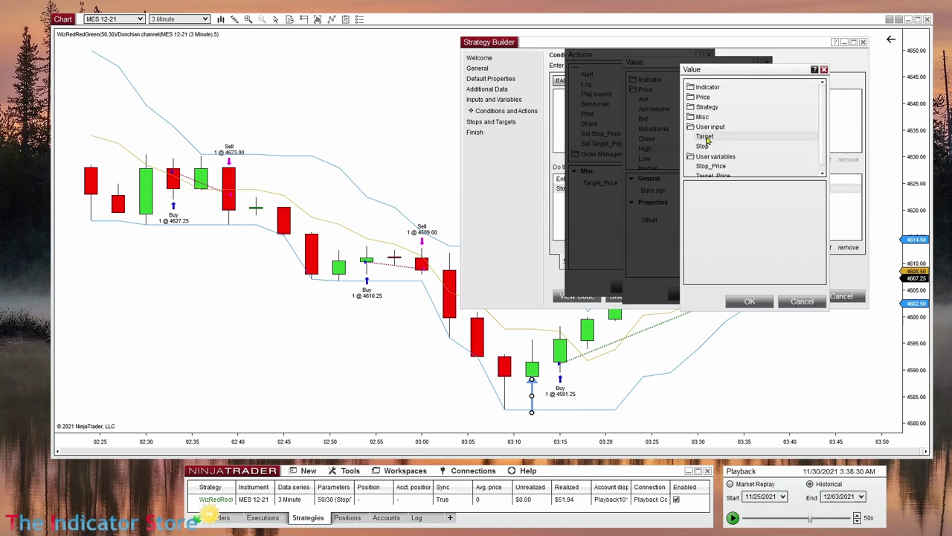
left_click(749, 301)
left_click(700, 294)
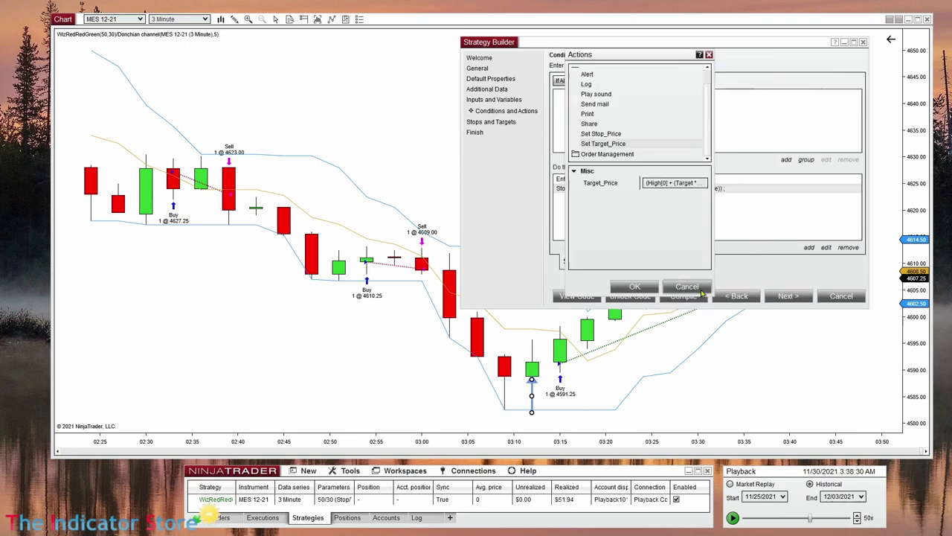
left_click(635, 286)
left_click(559, 200)
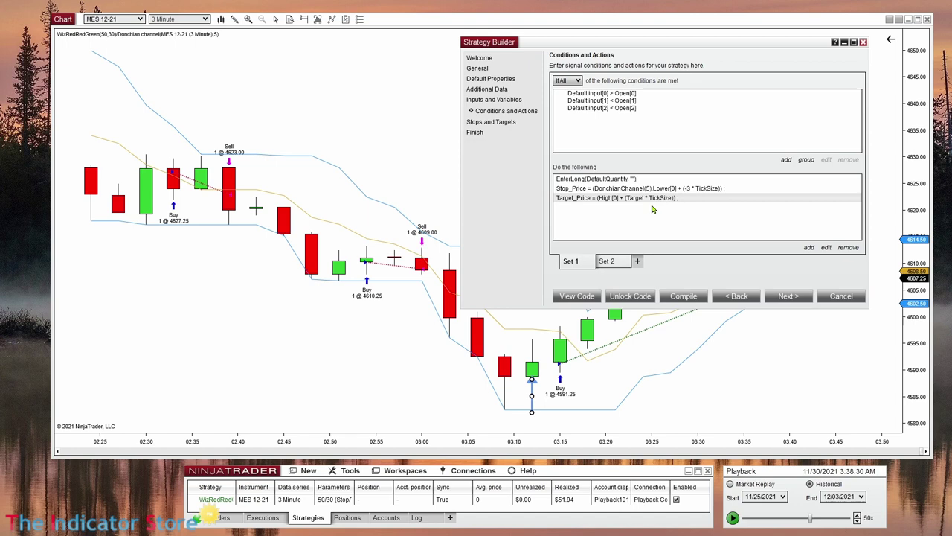
- Set Set 2's ExitLongLimit limit price to the Target_Price user variable
left_click(606, 262)
left_click(583, 190)
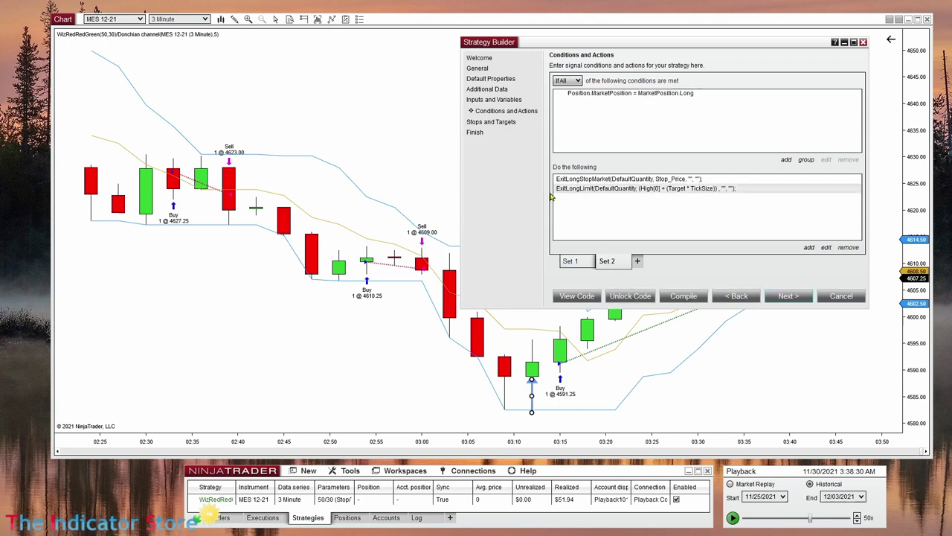
left_click(825, 248)
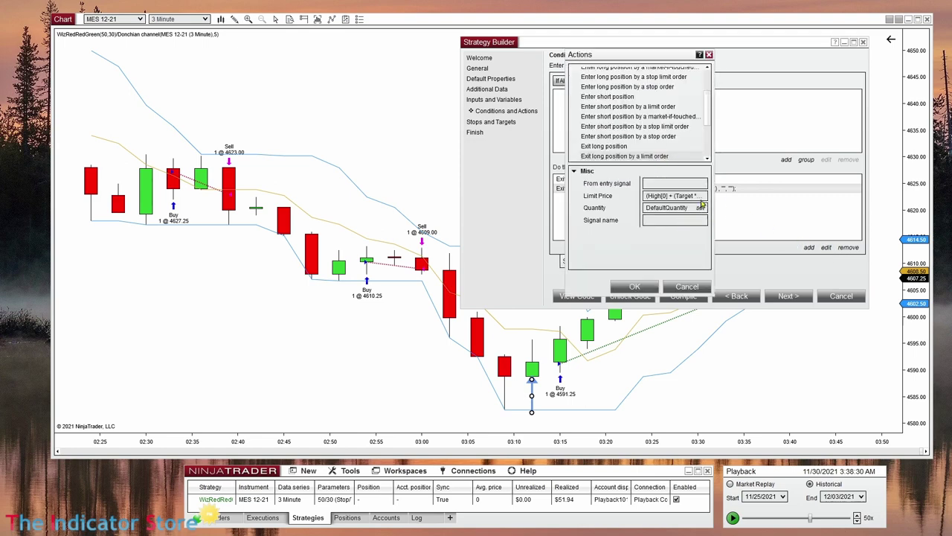
mouse_move(700, 196)
scroll(658, 160, "down", 3)
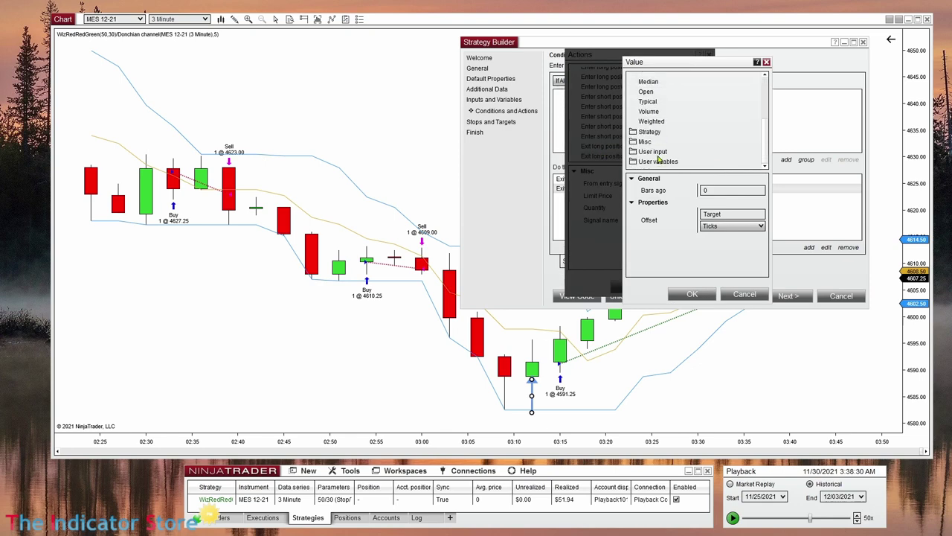
double_click(657, 161)
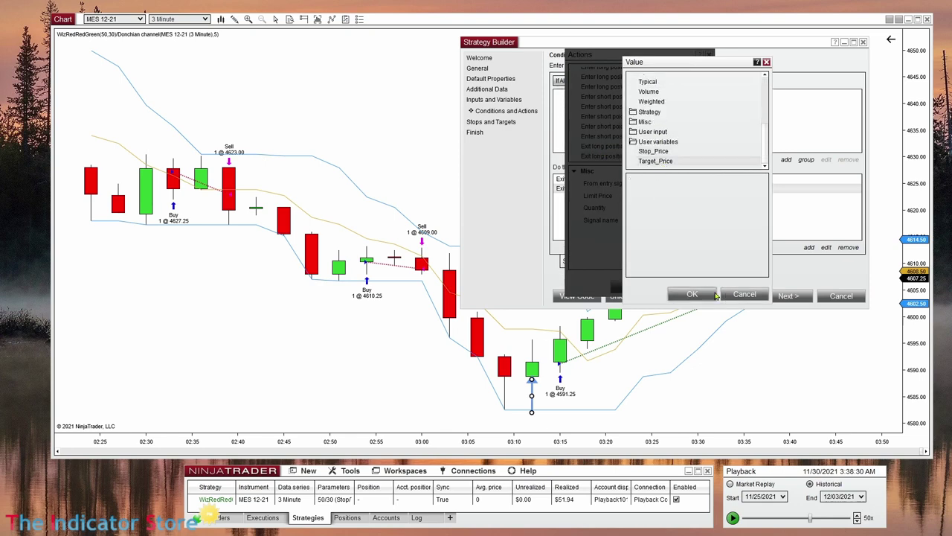
left_click(691, 293)
left_click(680, 288)
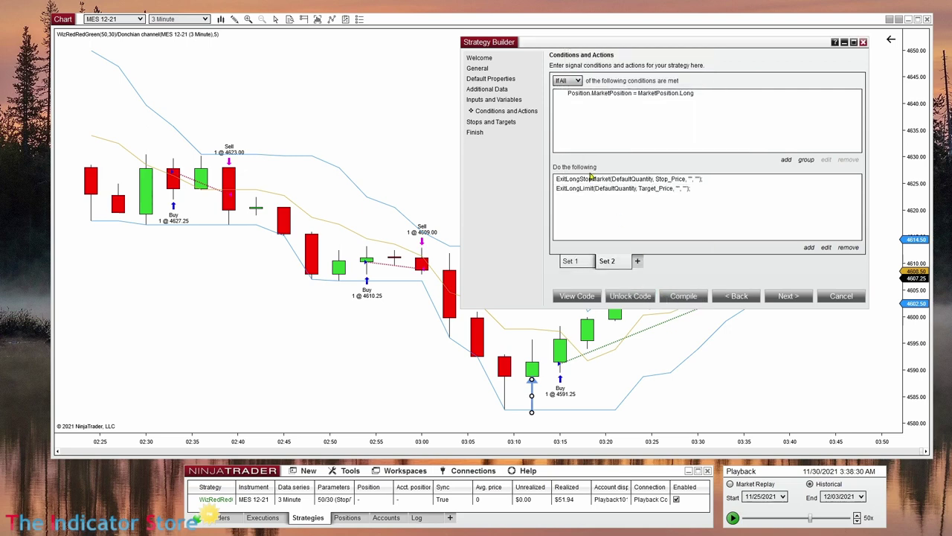
- Compile WizRedRedGreen, then disable and re-enable it on the chart to recalculate trades
left_click(686, 297)
left_click(539, 287)
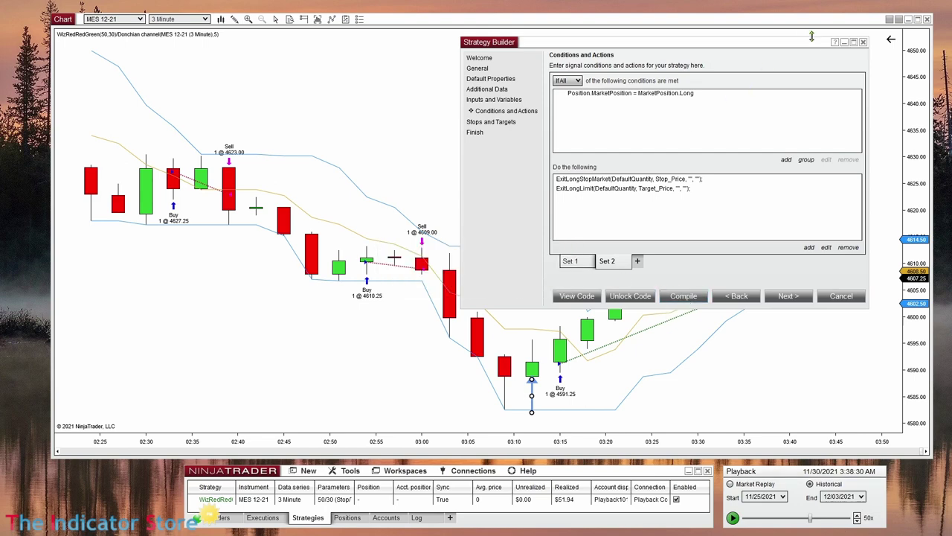
left_click(844, 42)
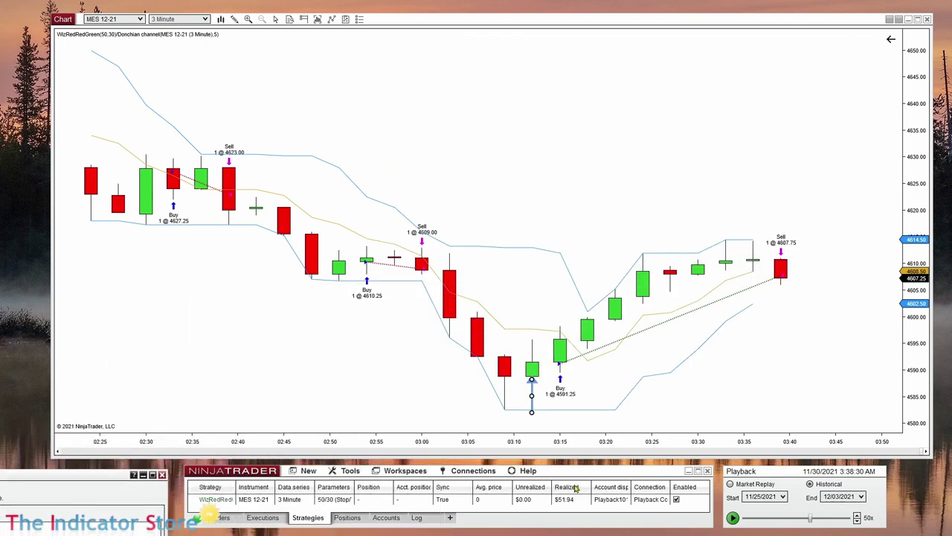
left_click(676, 500)
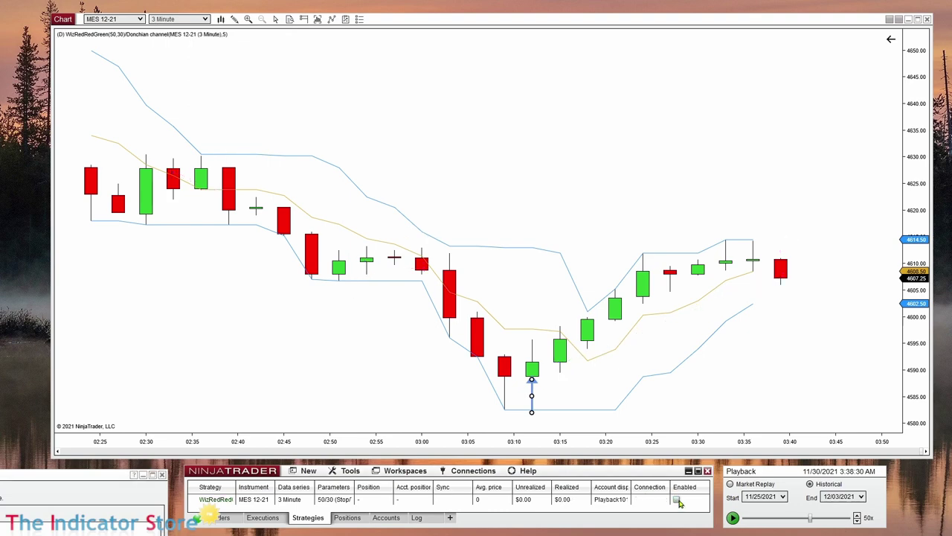
left_click(676, 499)
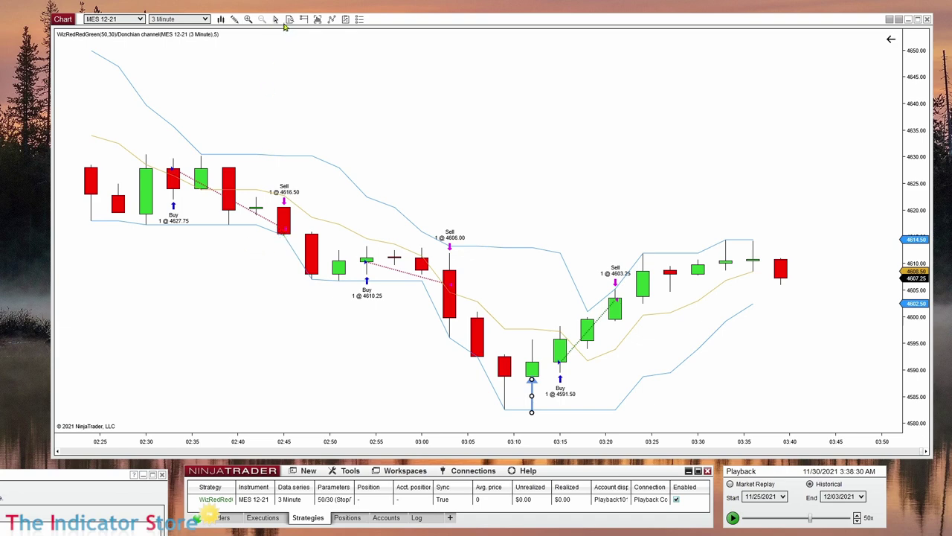
- Switch the chart crosshair to Local and inspect the 02:30 bar's data values
left_click(276, 21)
left_click(276, 21)
left_click(277, 21)
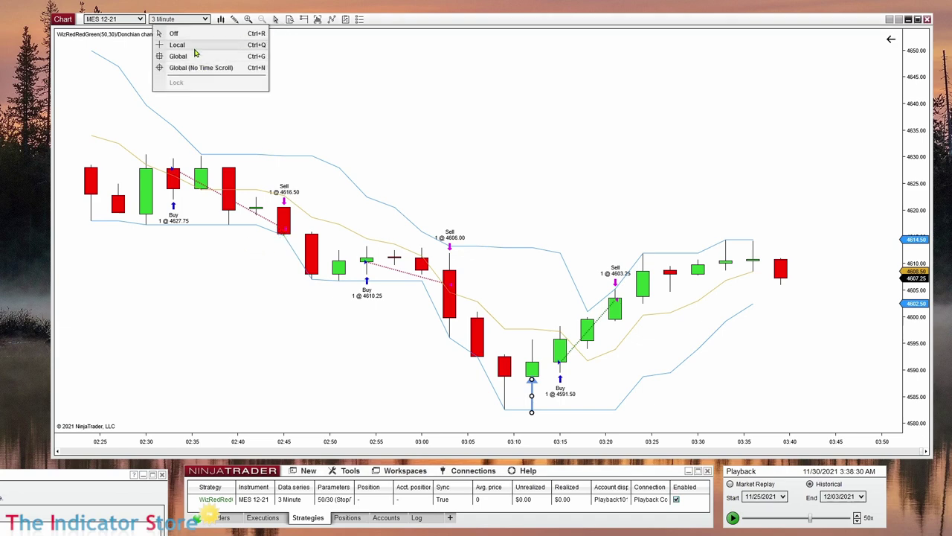
left_click(195, 54)
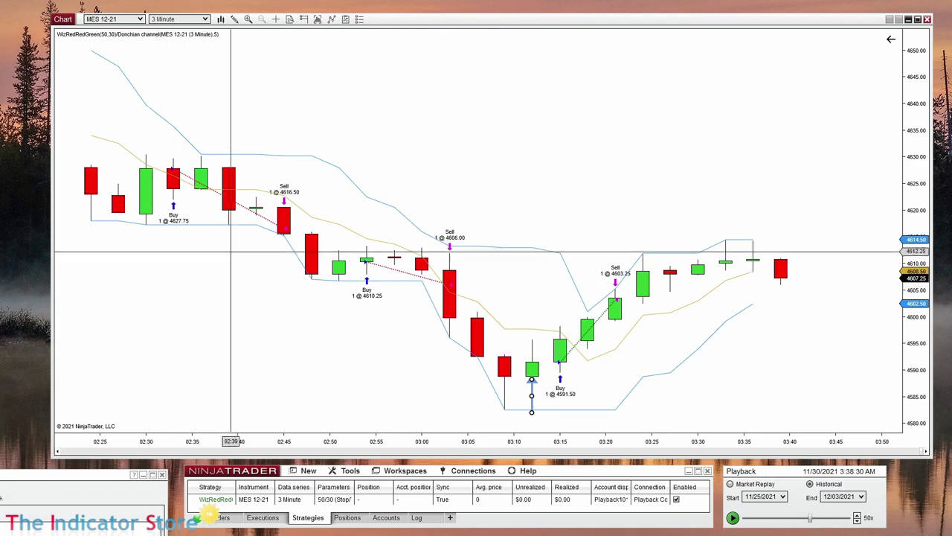
middle_click(147, 233)
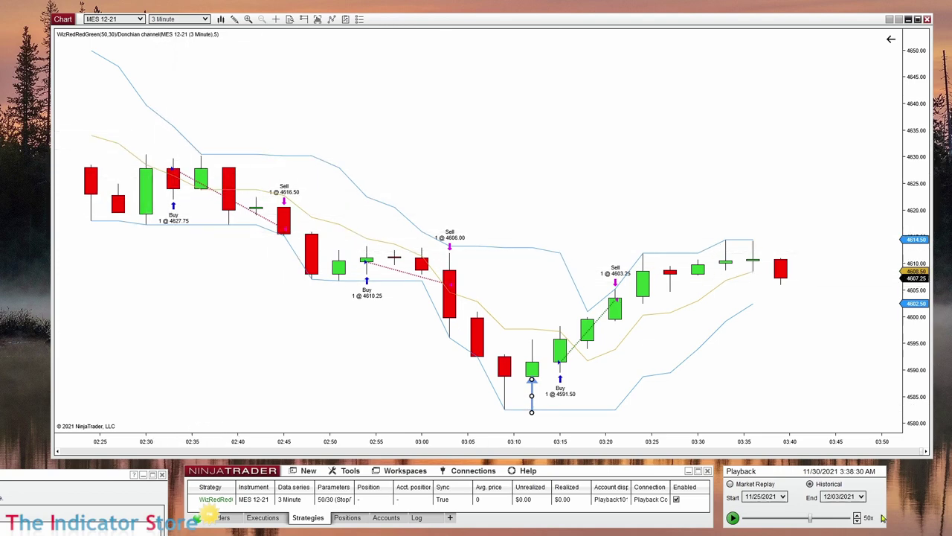
right_click(783, 514)
- Jump the Market Replay back to hour 02 via the Go To dialog
left_click(710, 462)
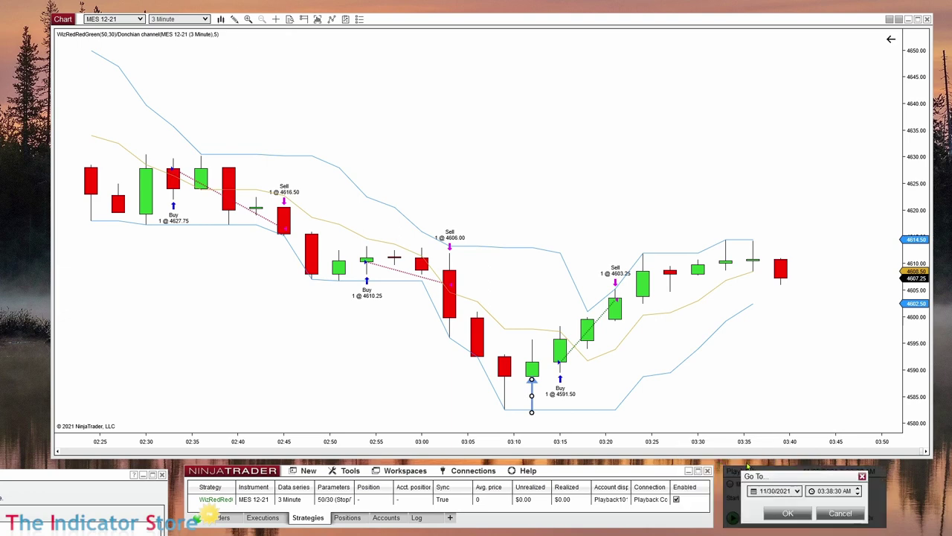
left_click(822, 491)
type("2")
left_click(788, 513)
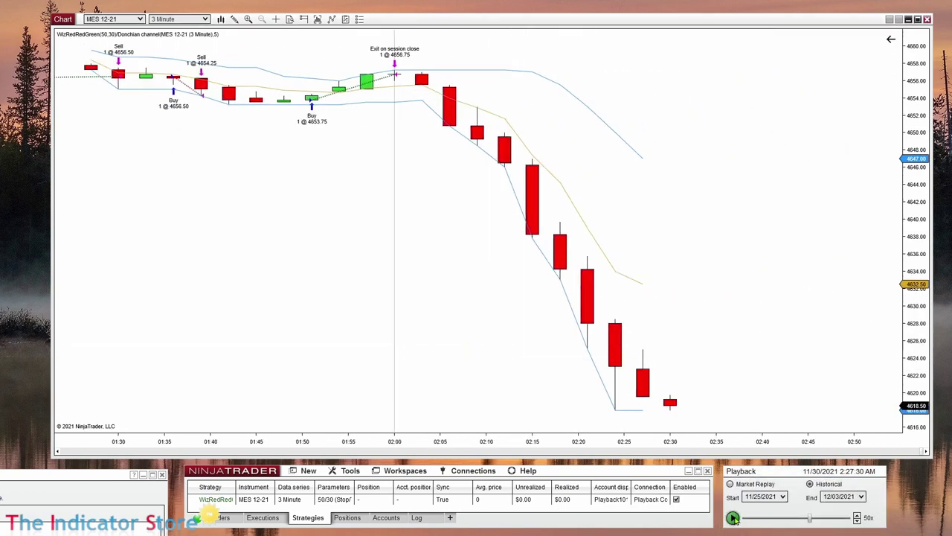
- Play the replay through the long fill and drag the Sell LMT order to 4633.75
left_click(733, 519)
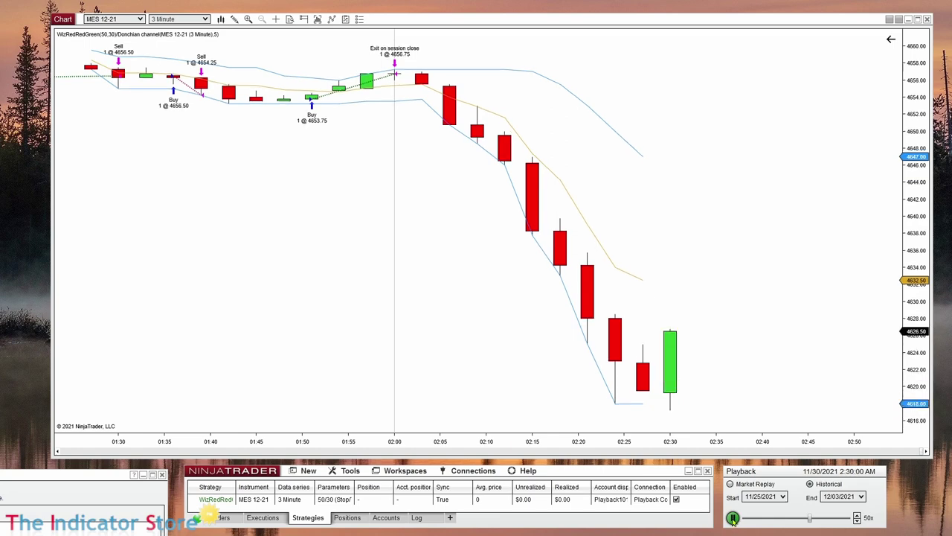
left_click(733, 519)
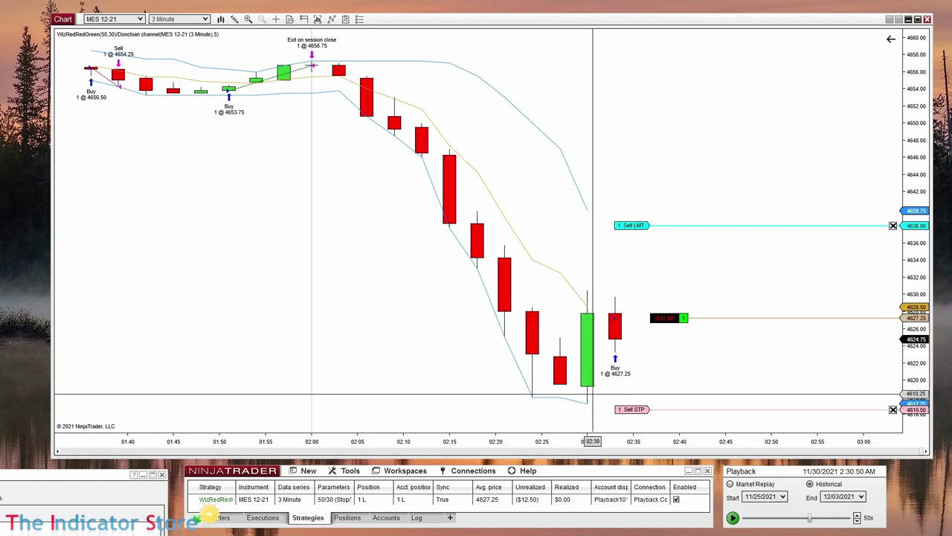
left_click(732, 517)
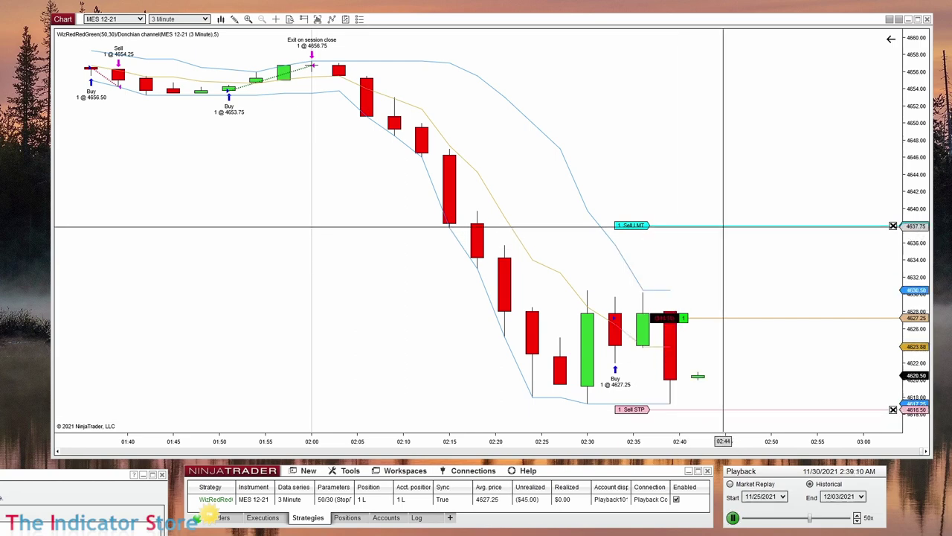
left_click_drag(723, 225, 744, 260)
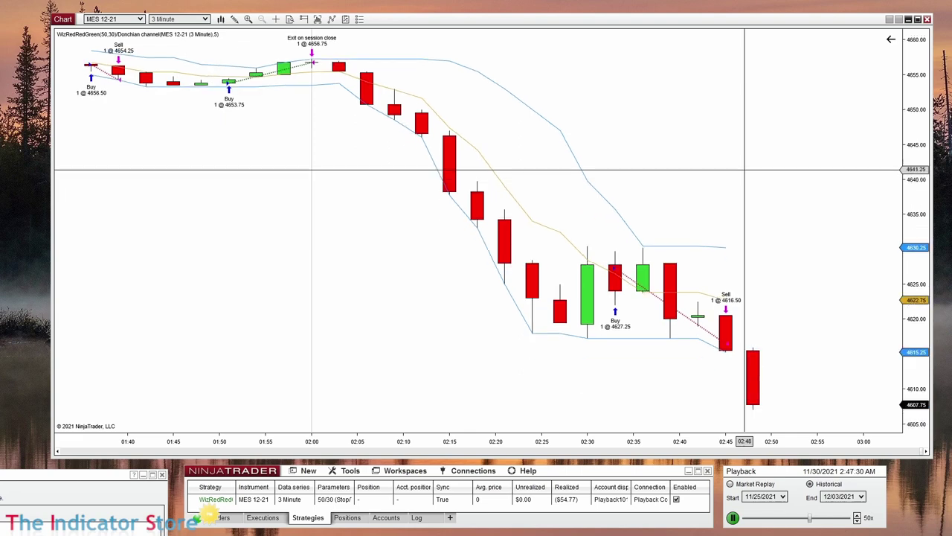
left_click_drag(730, 107, 573, 106)
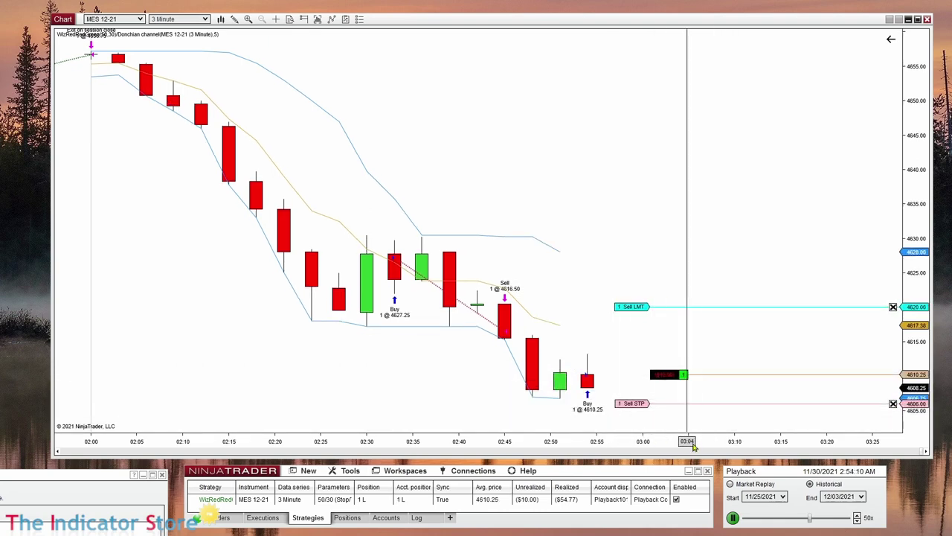
left_click_drag(508, 414, 622, 415)
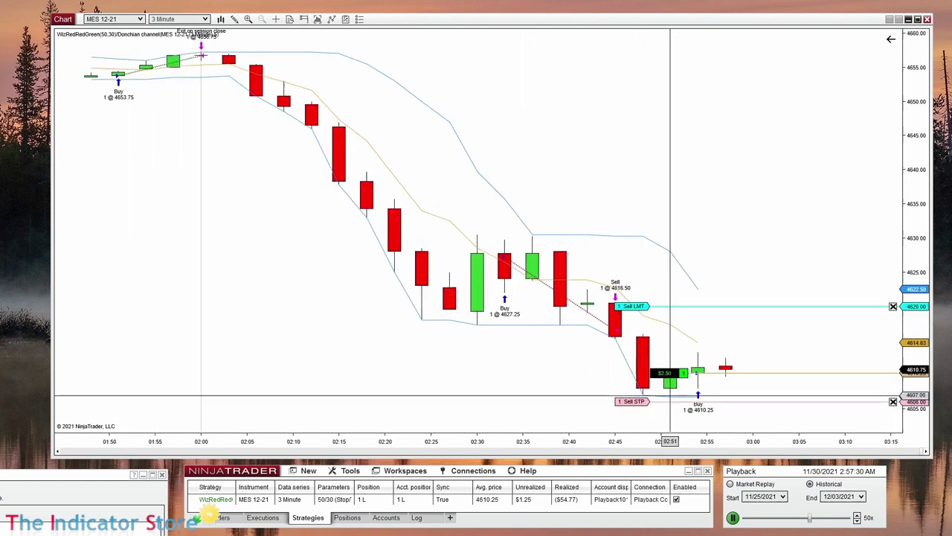
- Resume the replay and pause at 3:22:30 after the 4591.25 long hits its 4603.25 target
left_click_drag(525, 395, 304, 394)
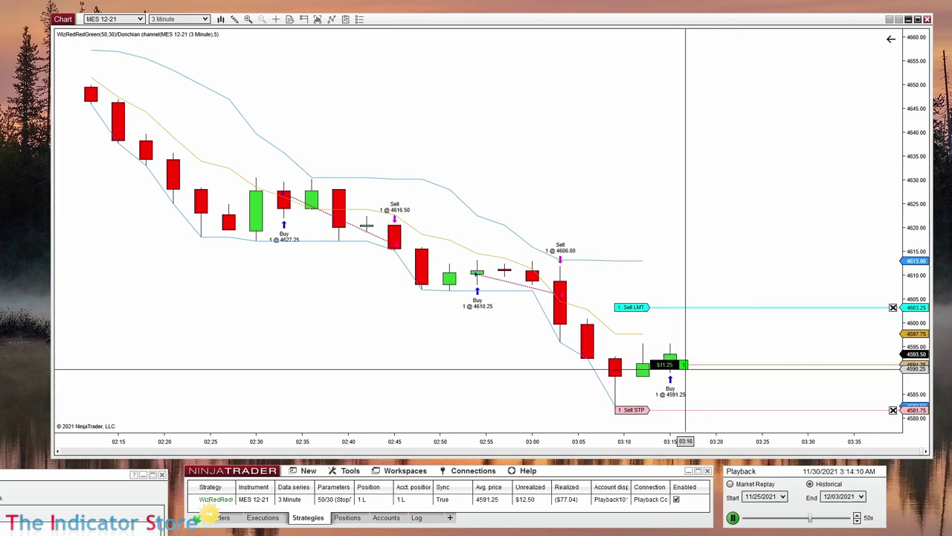
left_click(733, 518)
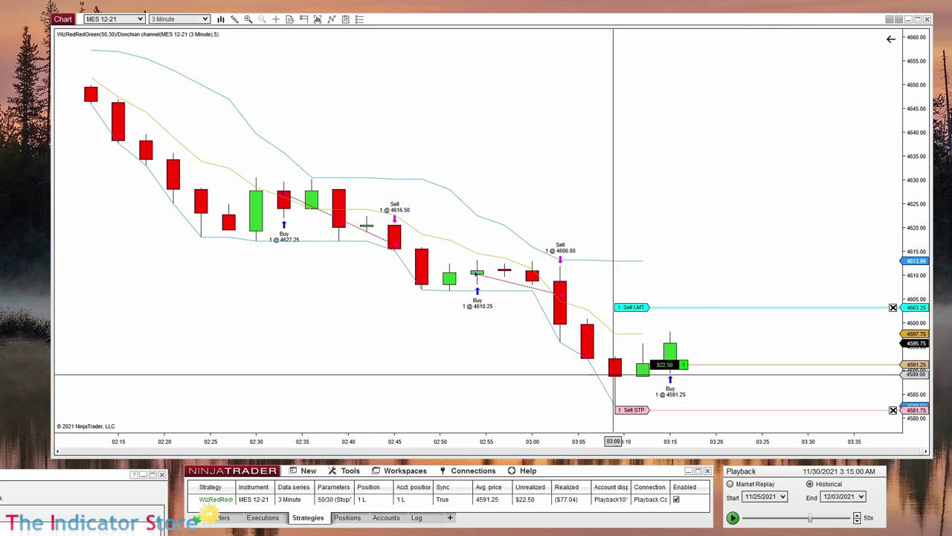
left_click_drag(573, 395, 534, 398)
scroll(533, 398, "down", 3)
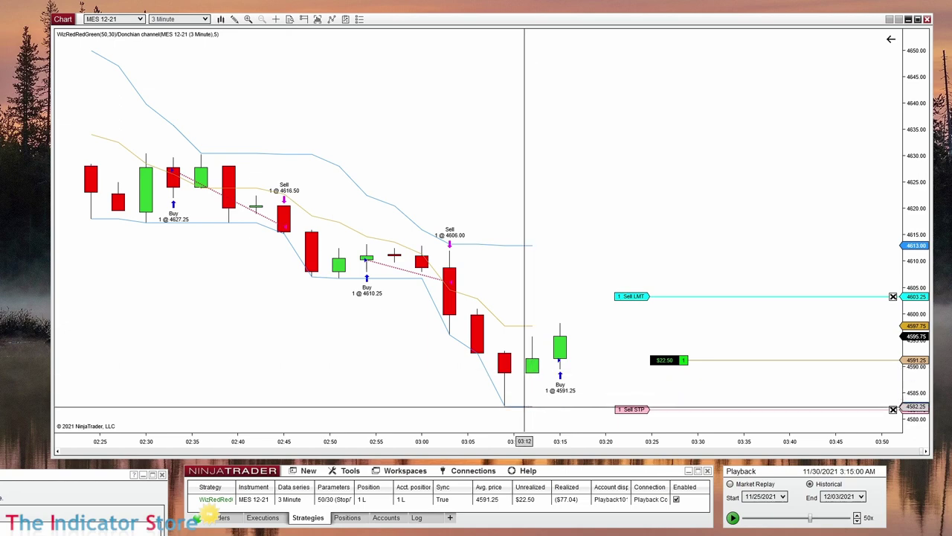
left_click_drag(453, 405, 648, 408)
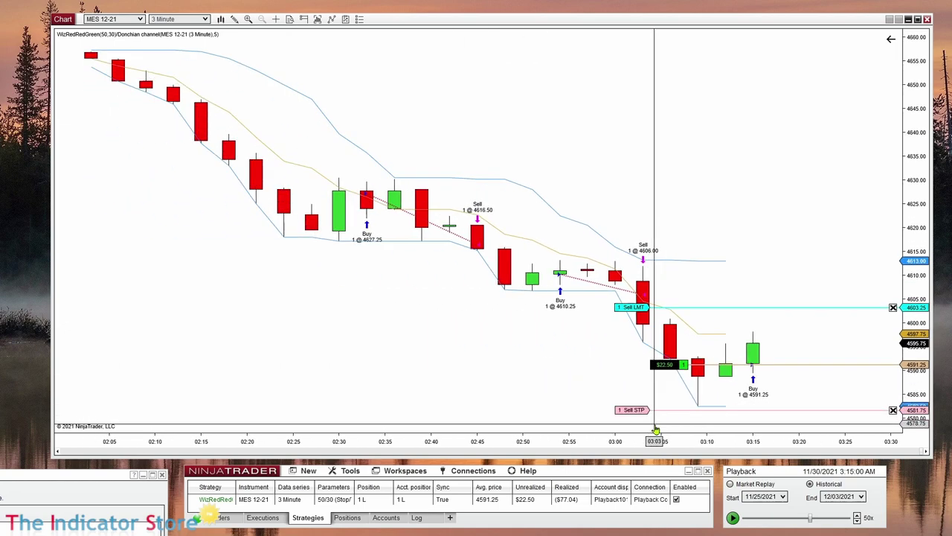
left_click_drag(565, 374, 340, 357)
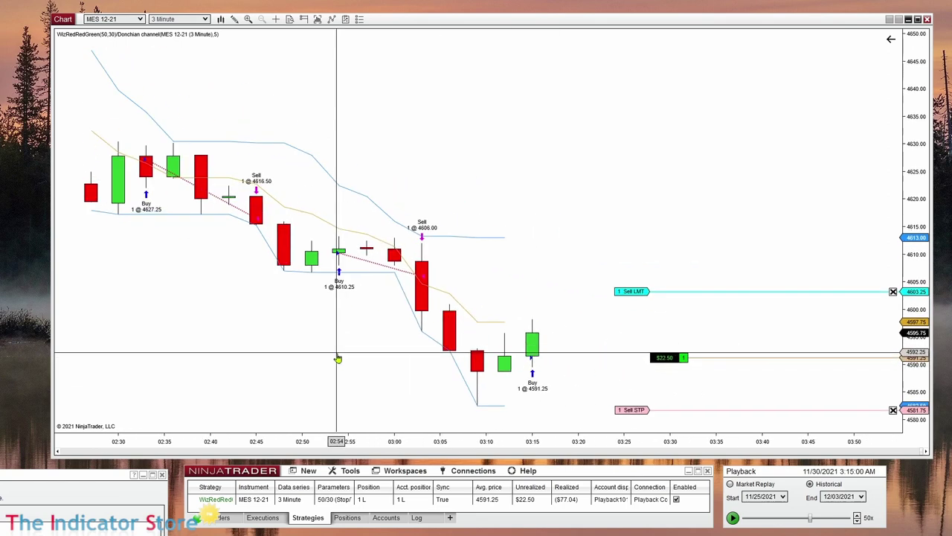
left_click(733, 518)
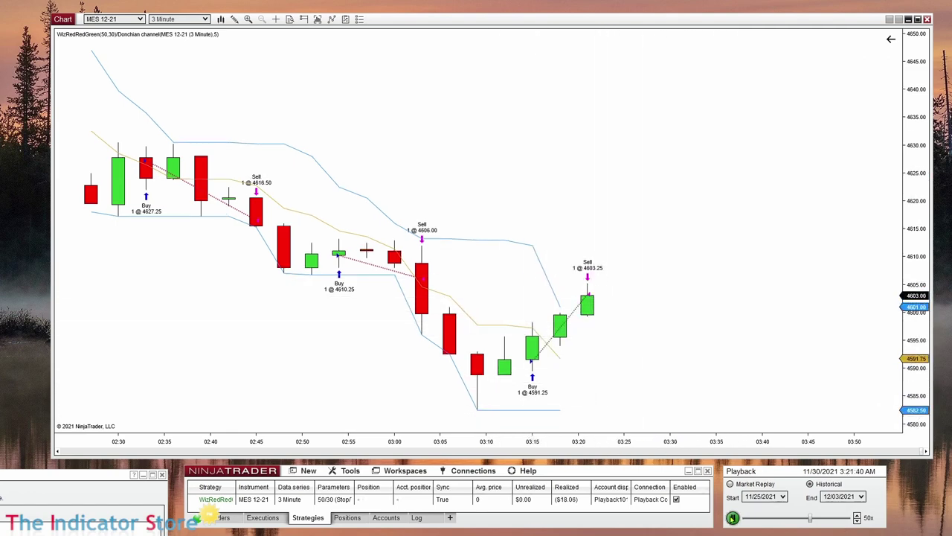
left_click(733, 517)
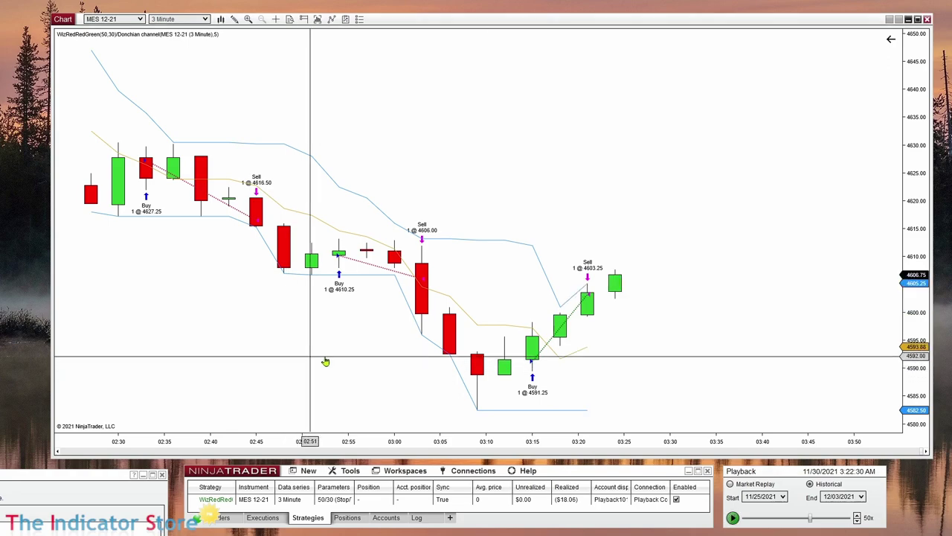
scroll(322, 362, "up", 3)
- Restore the Strategy Builder and review Set 2's ExitLongStopMarket and ExitLongLimit actions
double_click(109, 485)
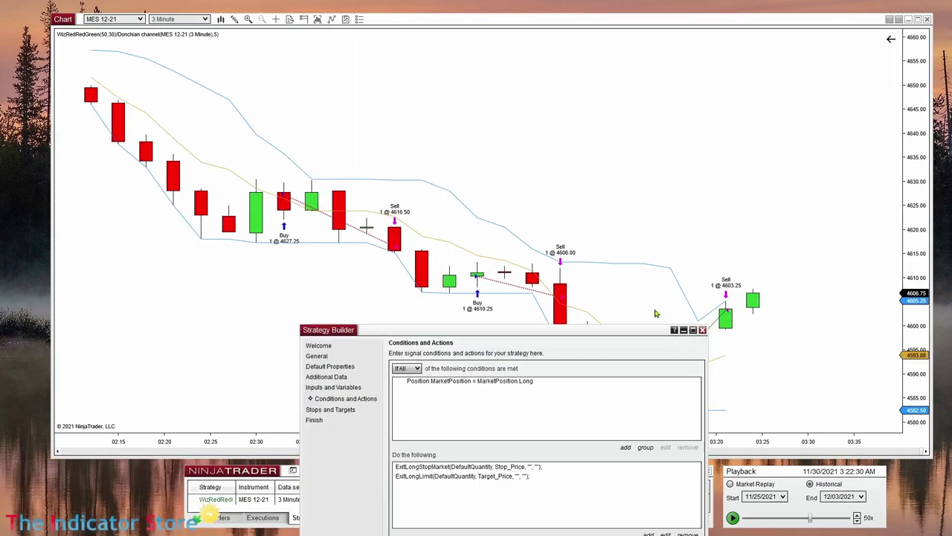
left_click_drag(640, 209, 460, 92)
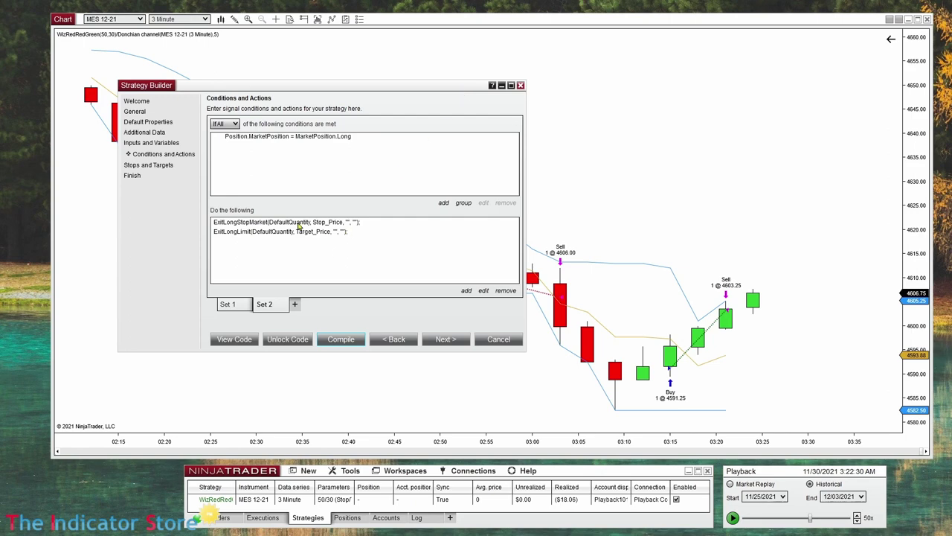
left_click(264, 223)
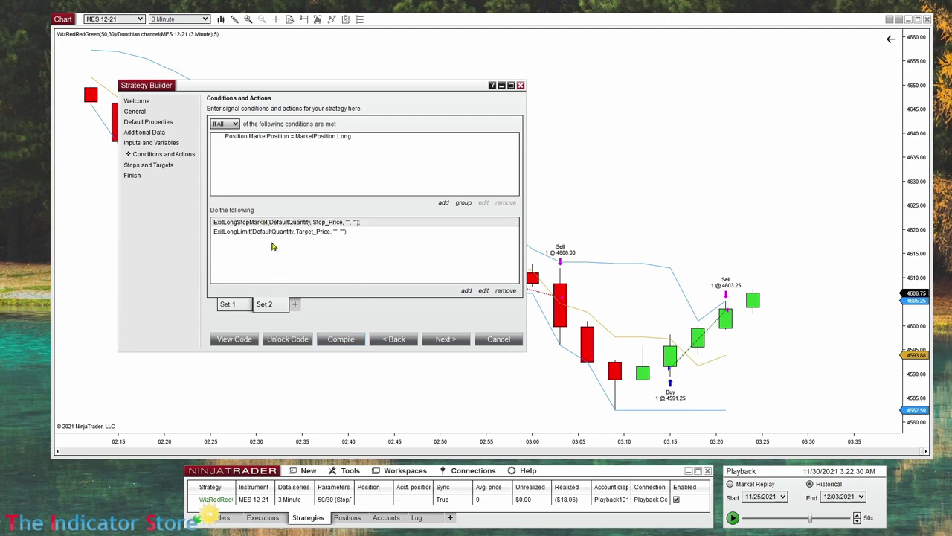
left_click(262, 232)
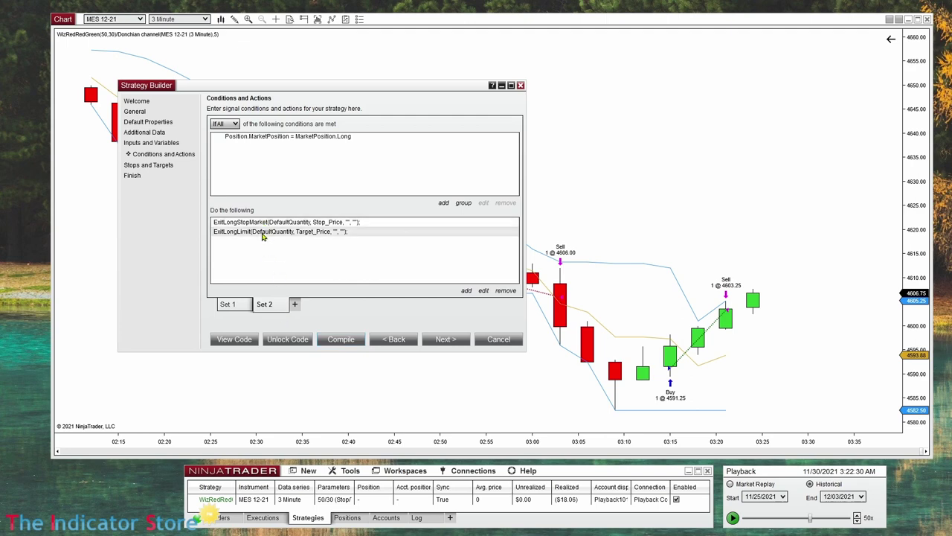
- Review the Set 1 entry logic and the Stop_Price and Target_Price variables
left_click(234, 305)
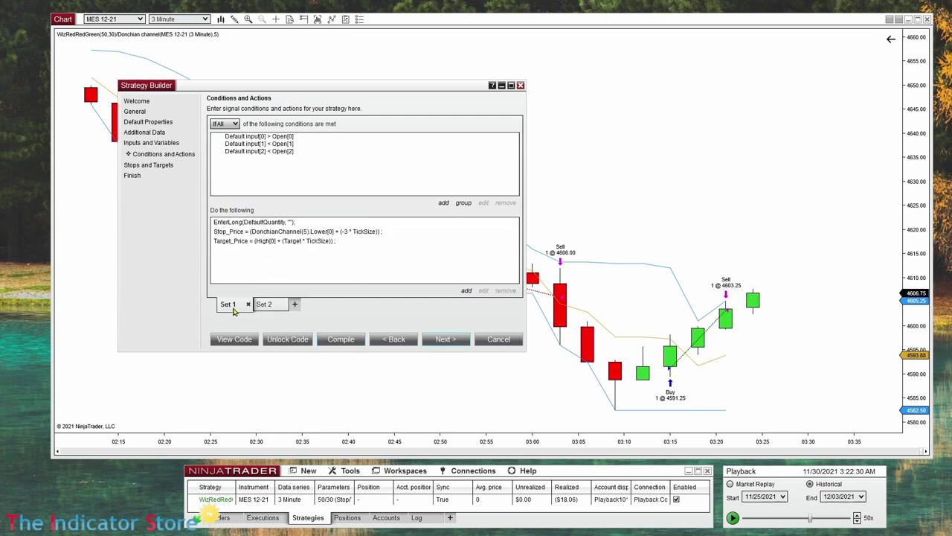
left_click(394, 338)
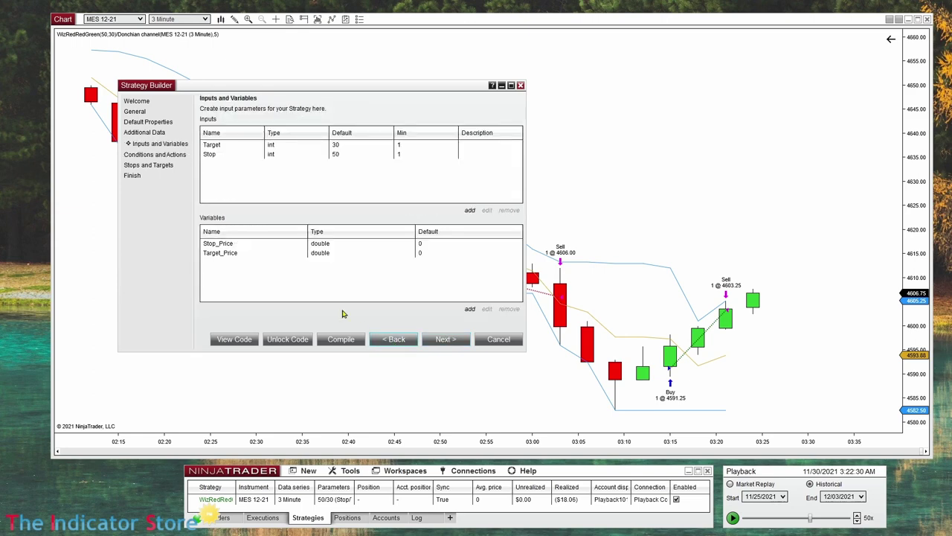
left_click(216, 246)
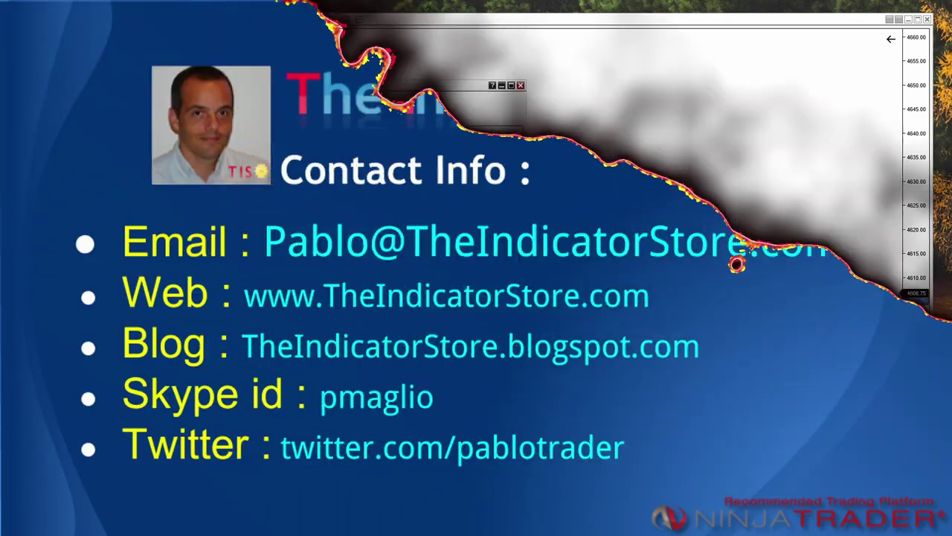